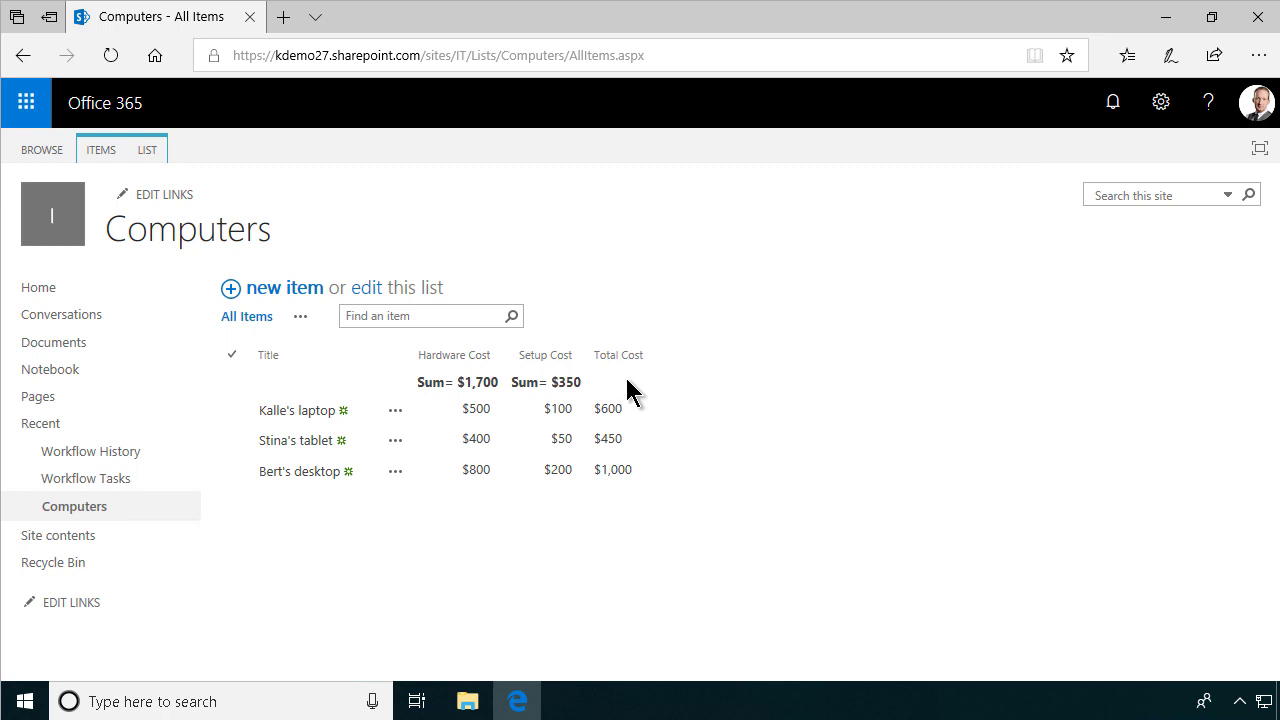
# - Delete the calculated Total Cost column from the Computers list through its list settings
pyautogui.click(146, 150)
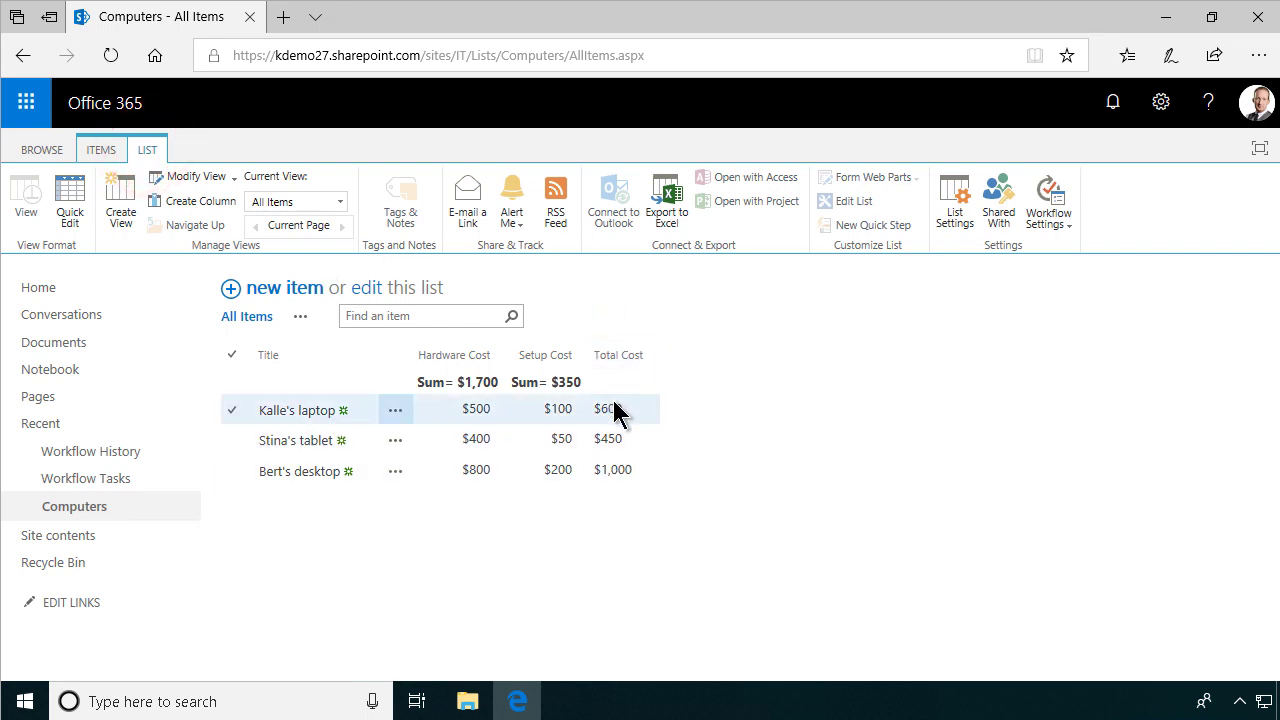
pyautogui.click(958, 208)
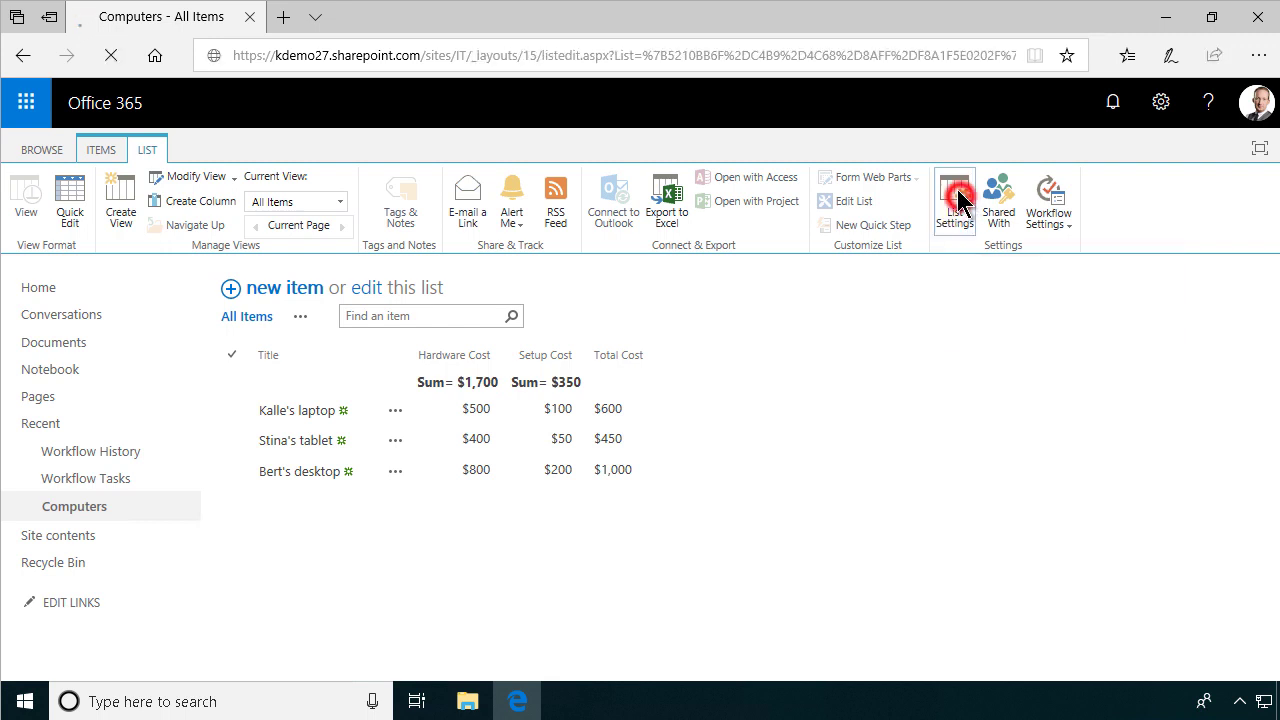
pyautogui.scroll(-3, 755, 548)
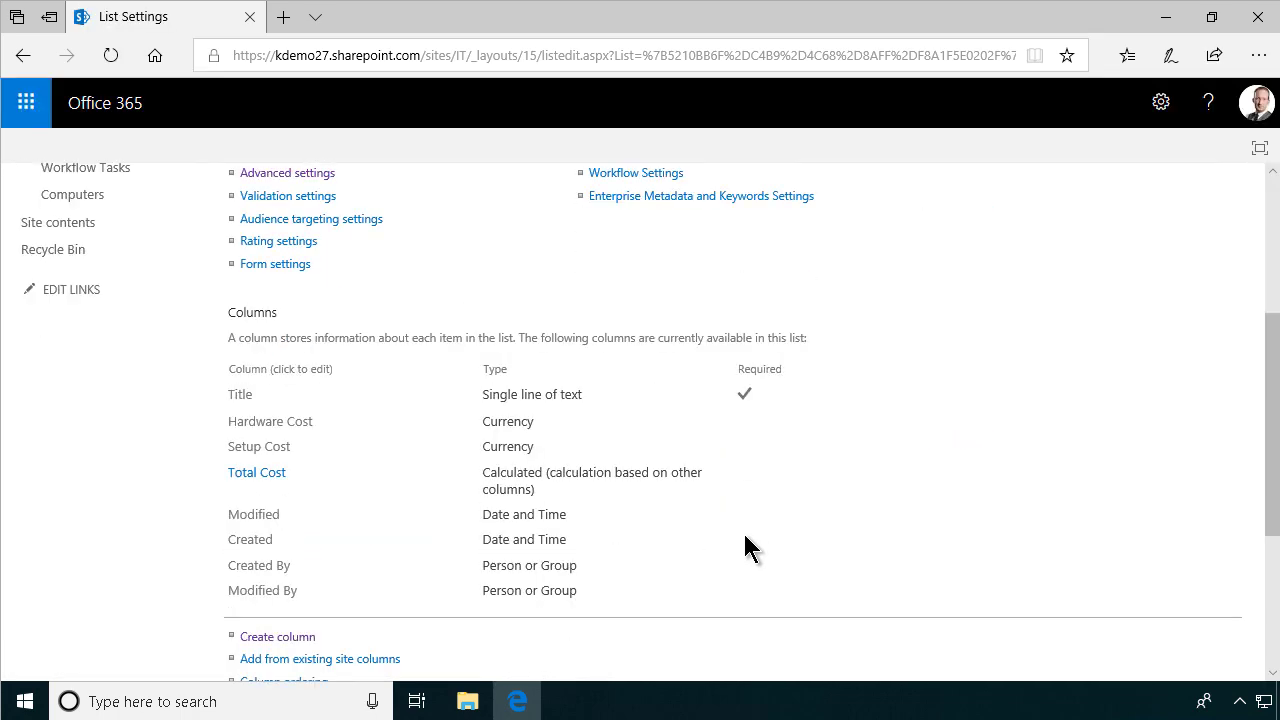
pyautogui.click(257, 472)
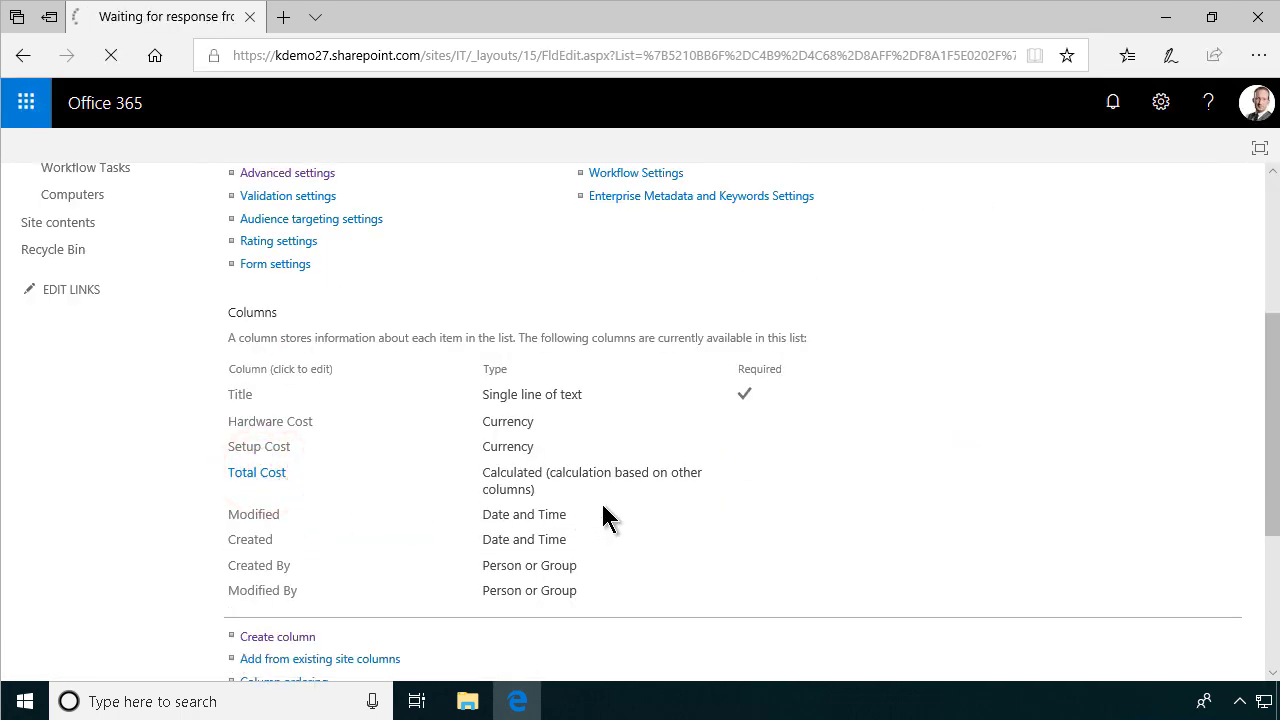
pyautogui.scroll(-10, 883, 562)
pyautogui.scroll(-2, 922, 590)
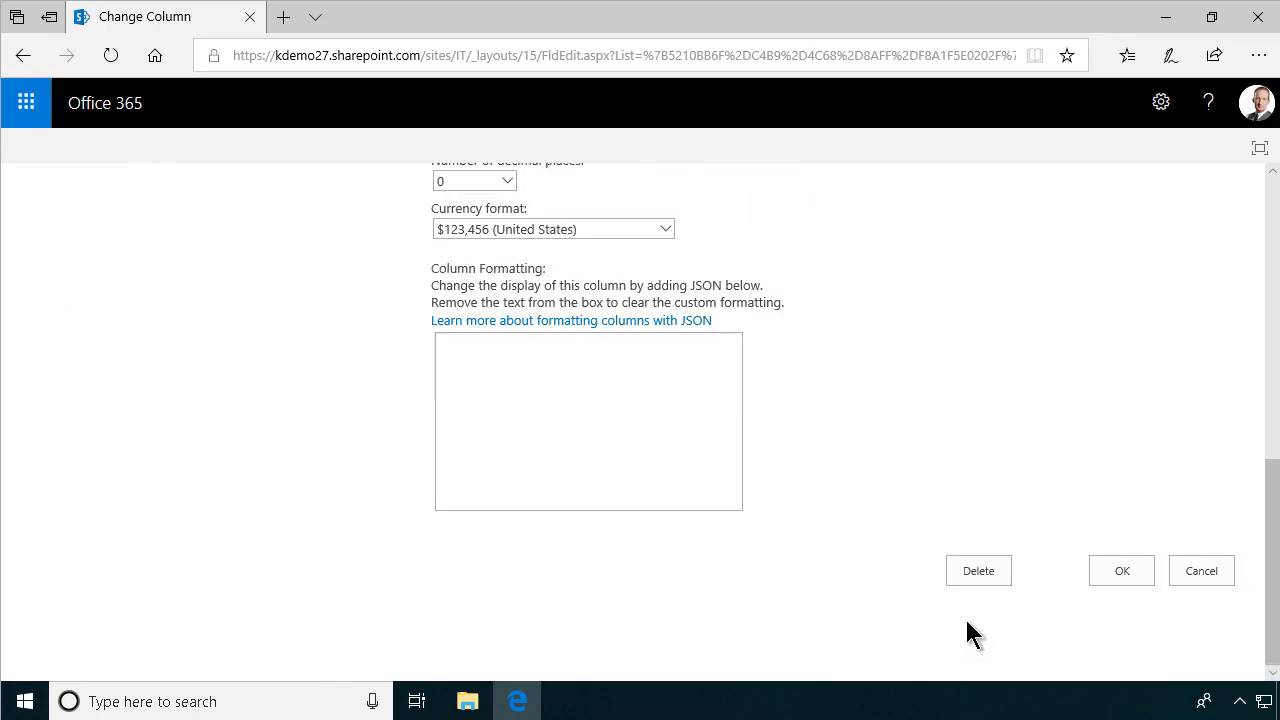
pyautogui.click(980, 571)
pyautogui.click(565, 448)
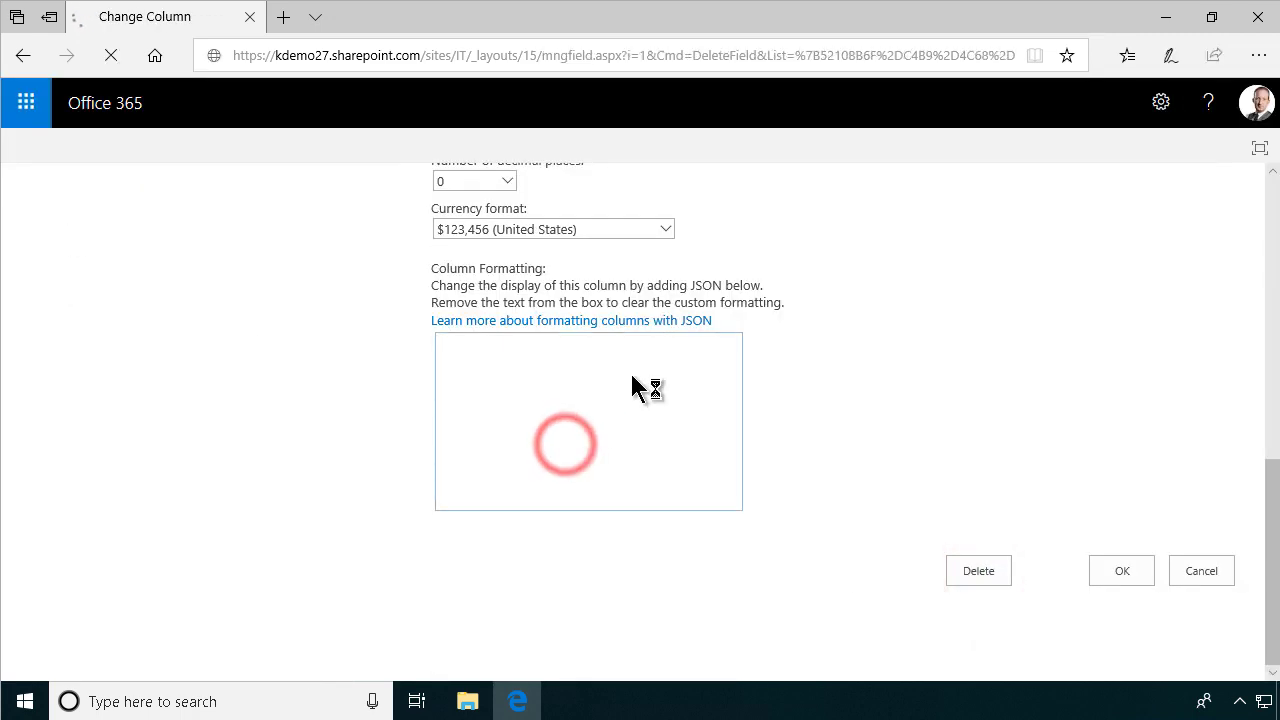
# - Start a new column for the Computers list with the Currency type and the name Total Cost
pyautogui.scroll(-2, 349, 480)
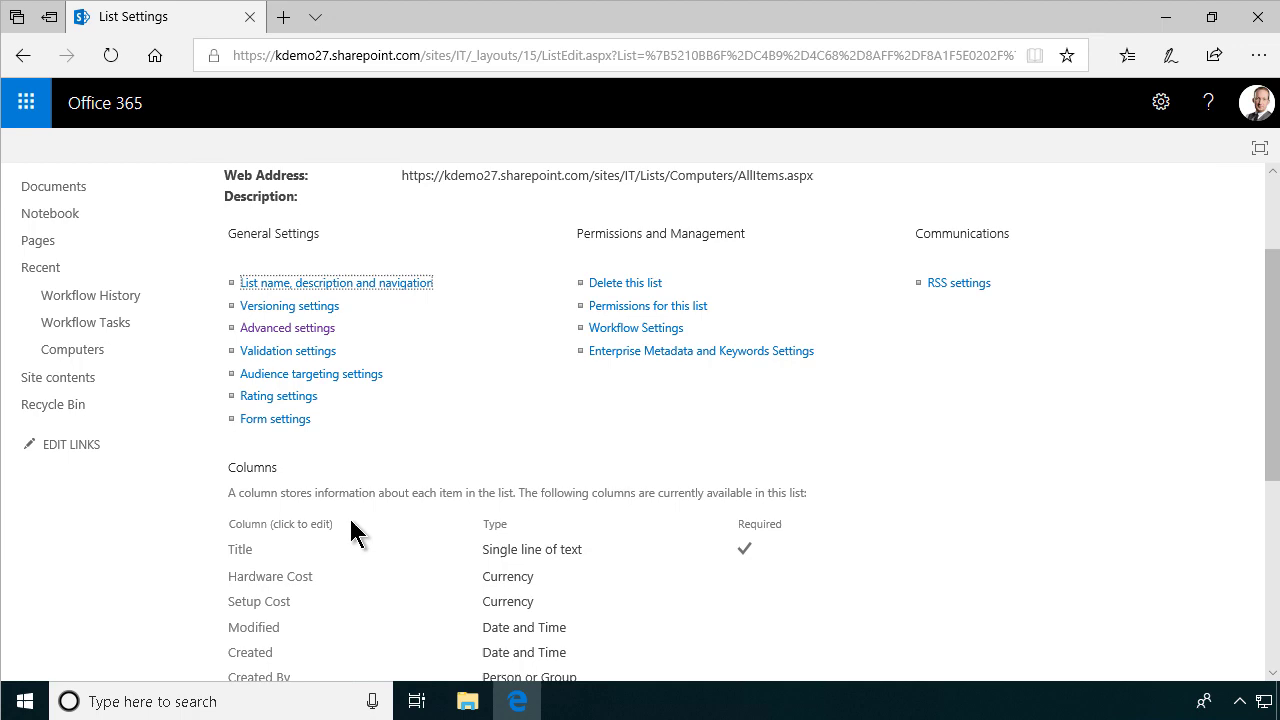
pyautogui.scroll(-3, 280, 555)
pyautogui.click(278, 515)
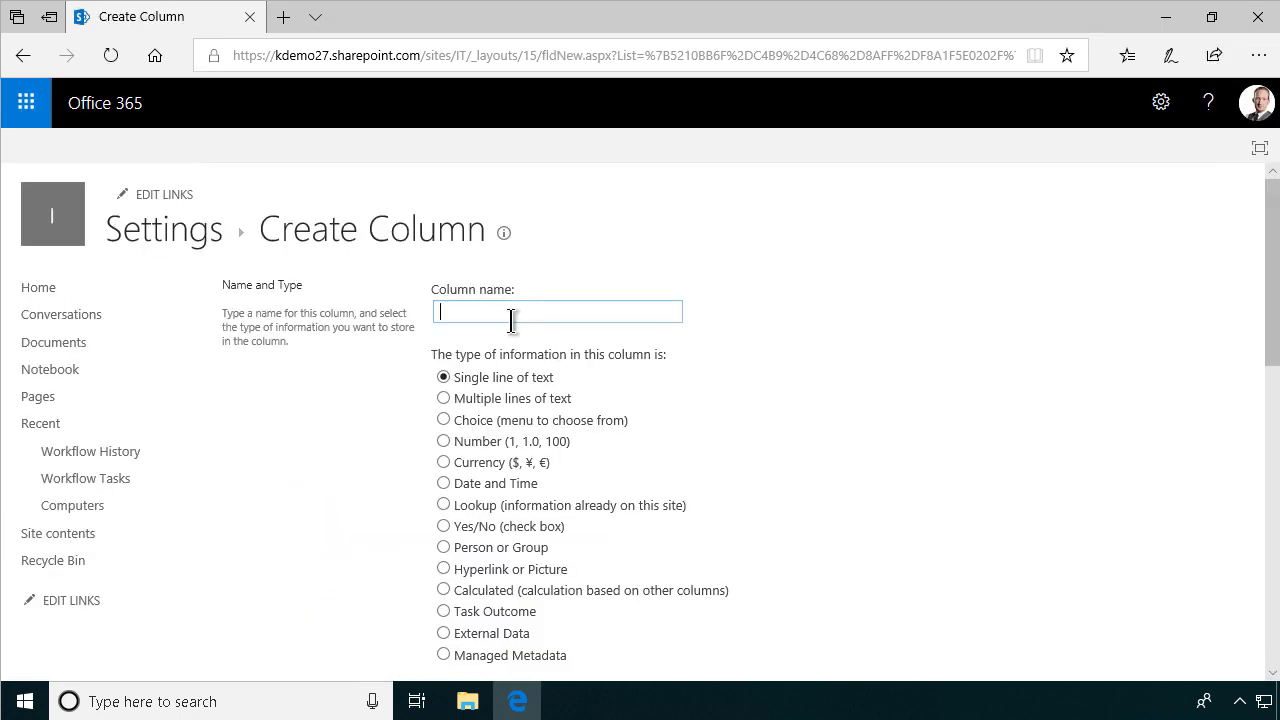
pyautogui.click(442, 462)
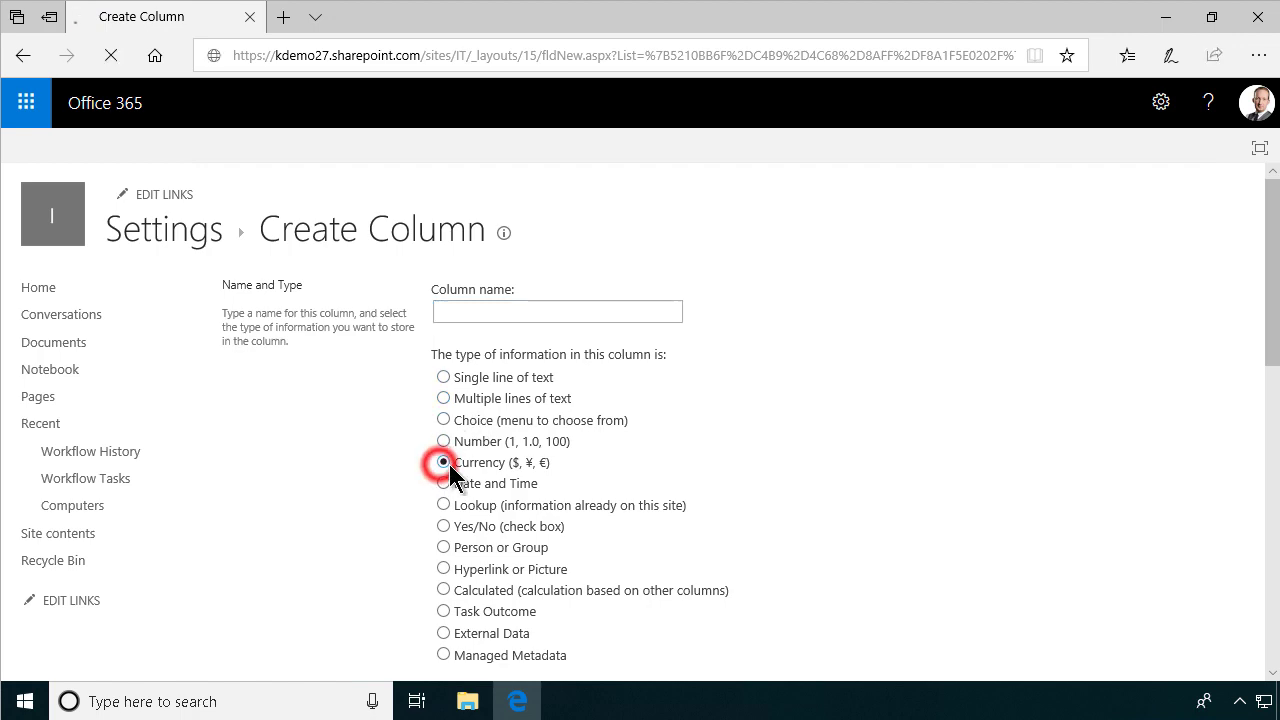
pyautogui.click(479, 314)
pyautogui.write('Total Cost')
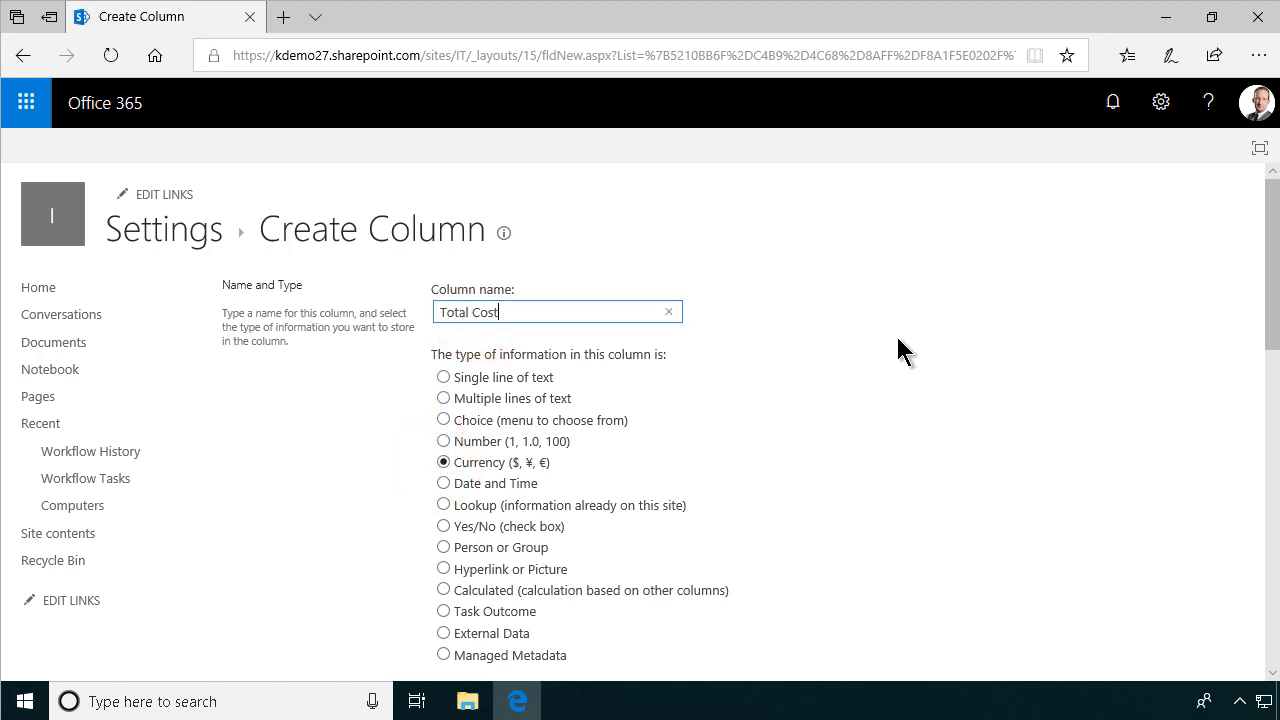
# - Give the new column the description "Filled automatically by Flow" and 0 decimal places, and create it
pyautogui.scroll(-3, 903, 436)
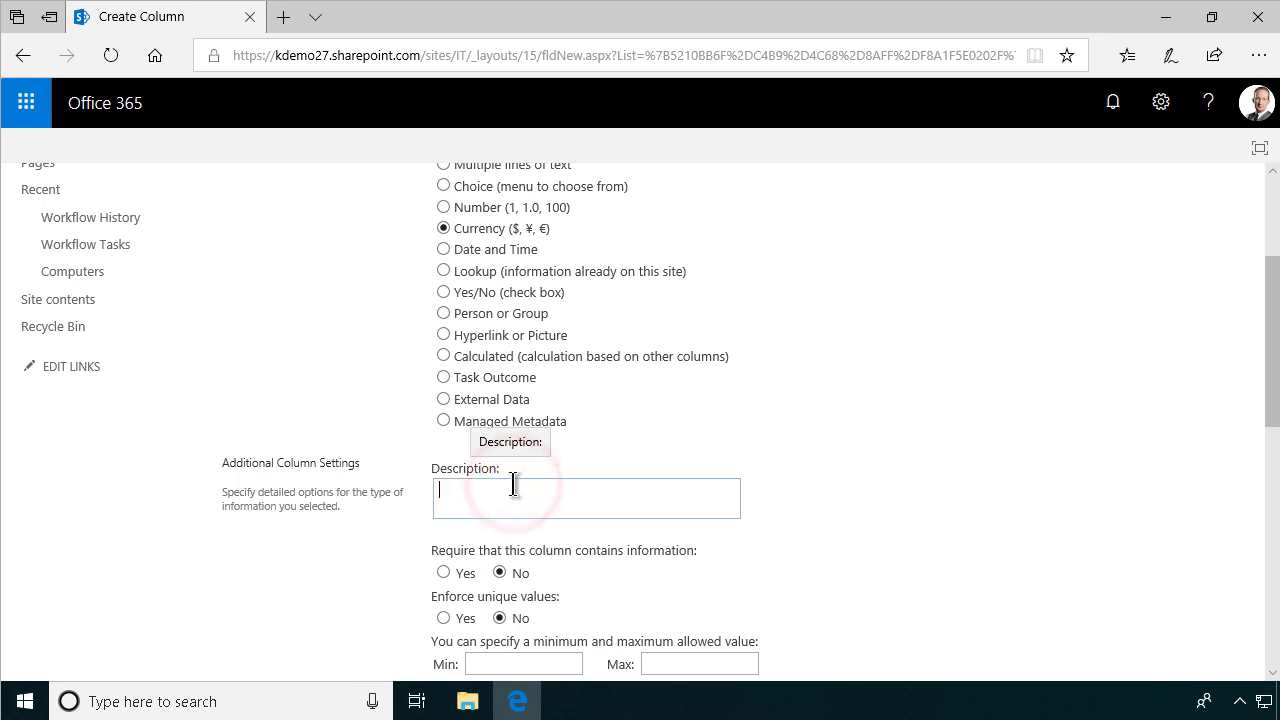
pyautogui.write('Filled automatically by Flow')
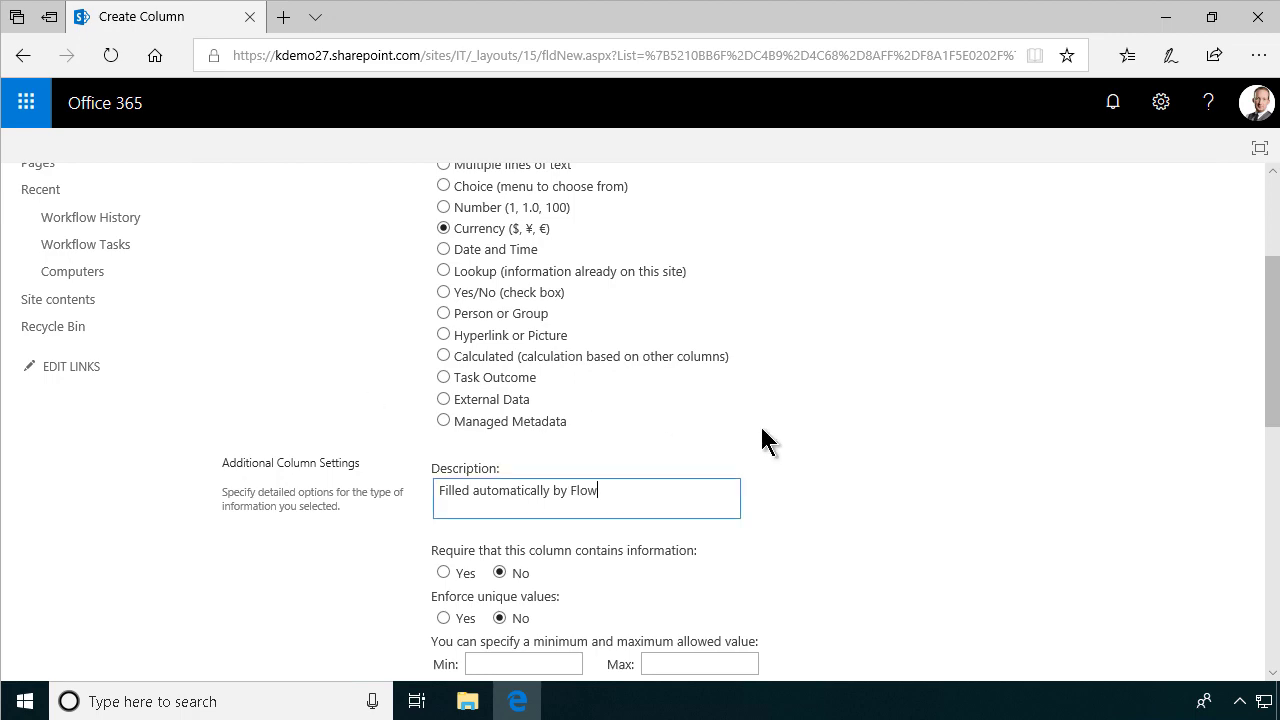
pyautogui.scroll(-3, 760, 434)
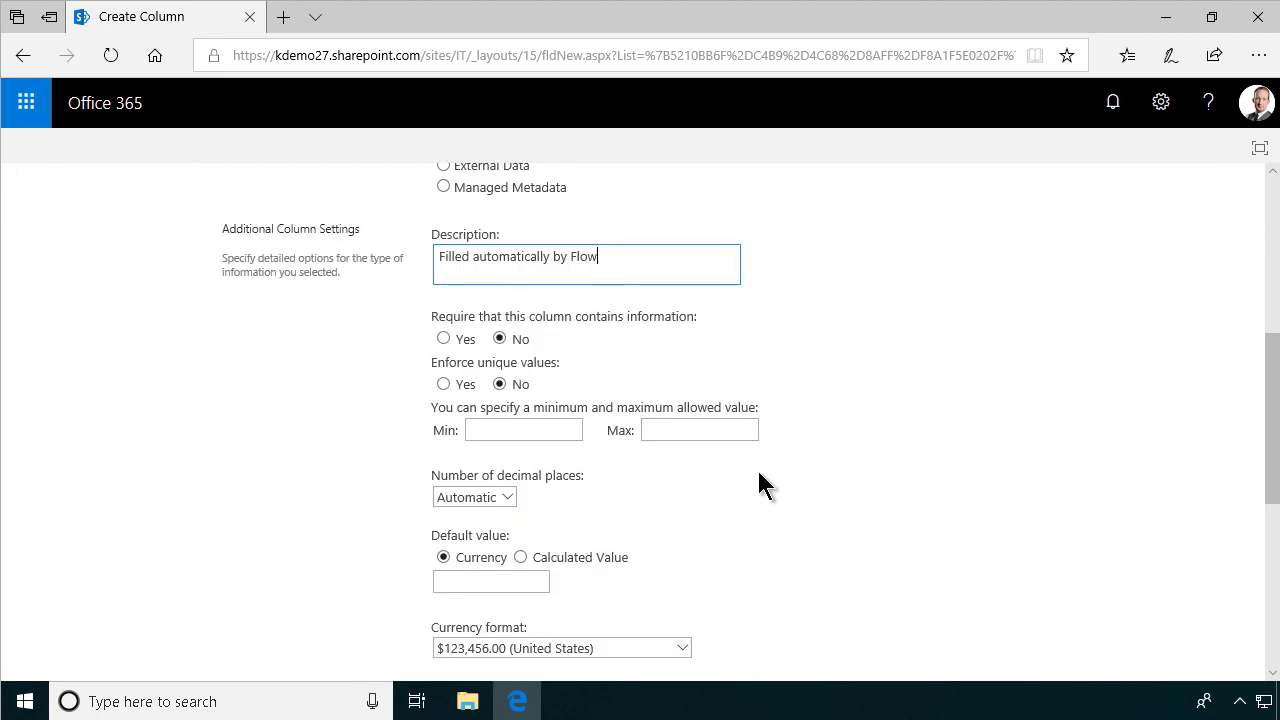
pyautogui.click(508, 497)
pyautogui.click(466, 518)
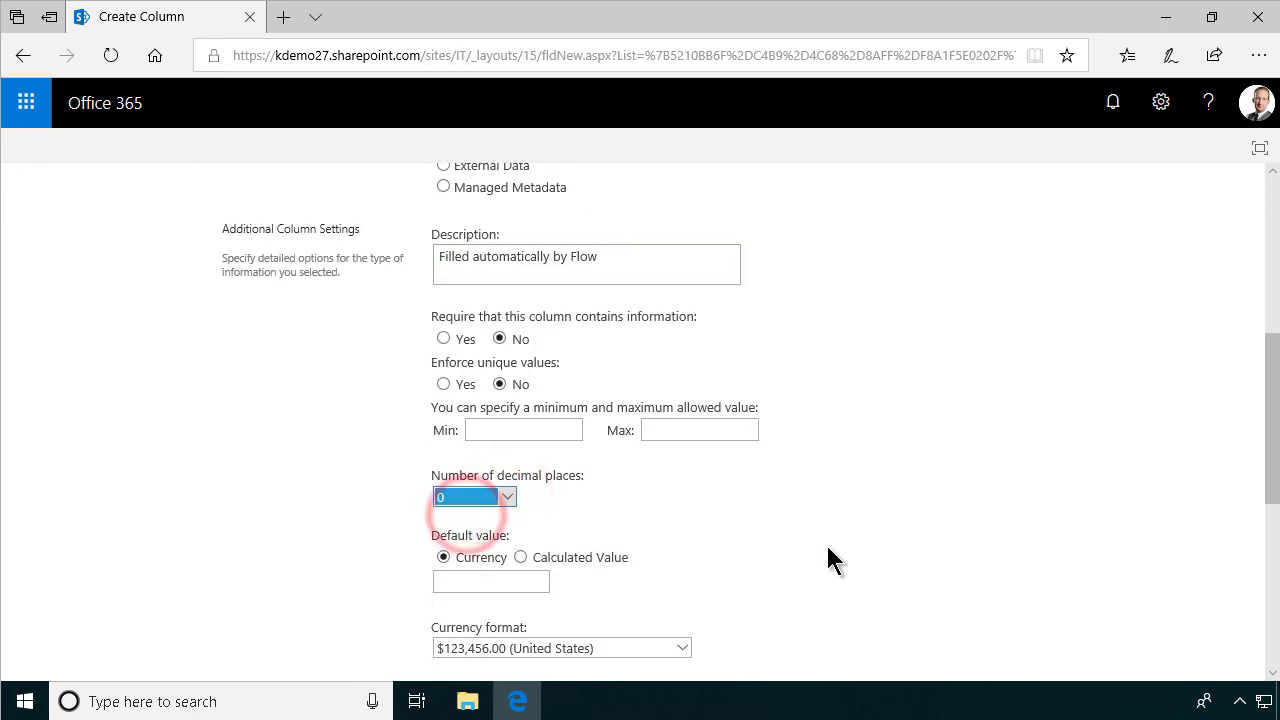
pyautogui.scroll(-6, 826, 545)
pyautogui.click(1110, 577)
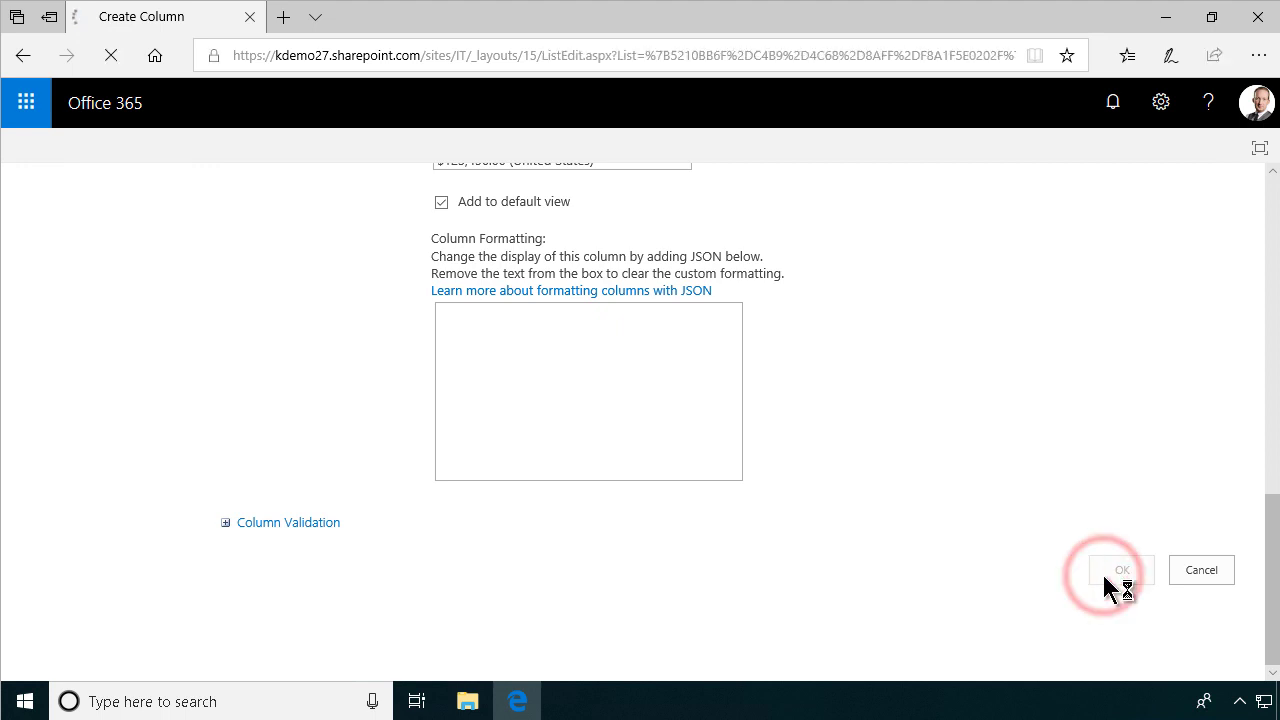
# - Modify the Computers list's All Items view to show a Sum total for the Total Cost column, and save the view
pyautogui.click(187, 237)
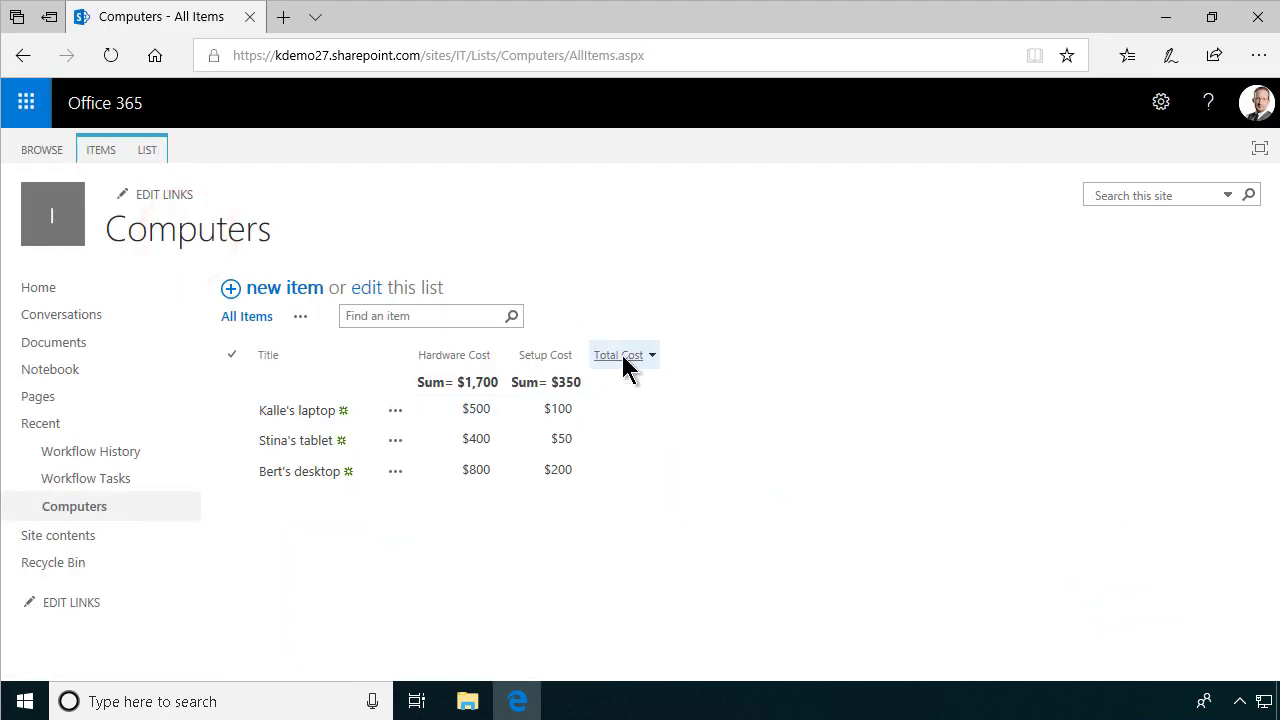
pyautogui.click(303, 320)
pyautogui.click(330, 345)
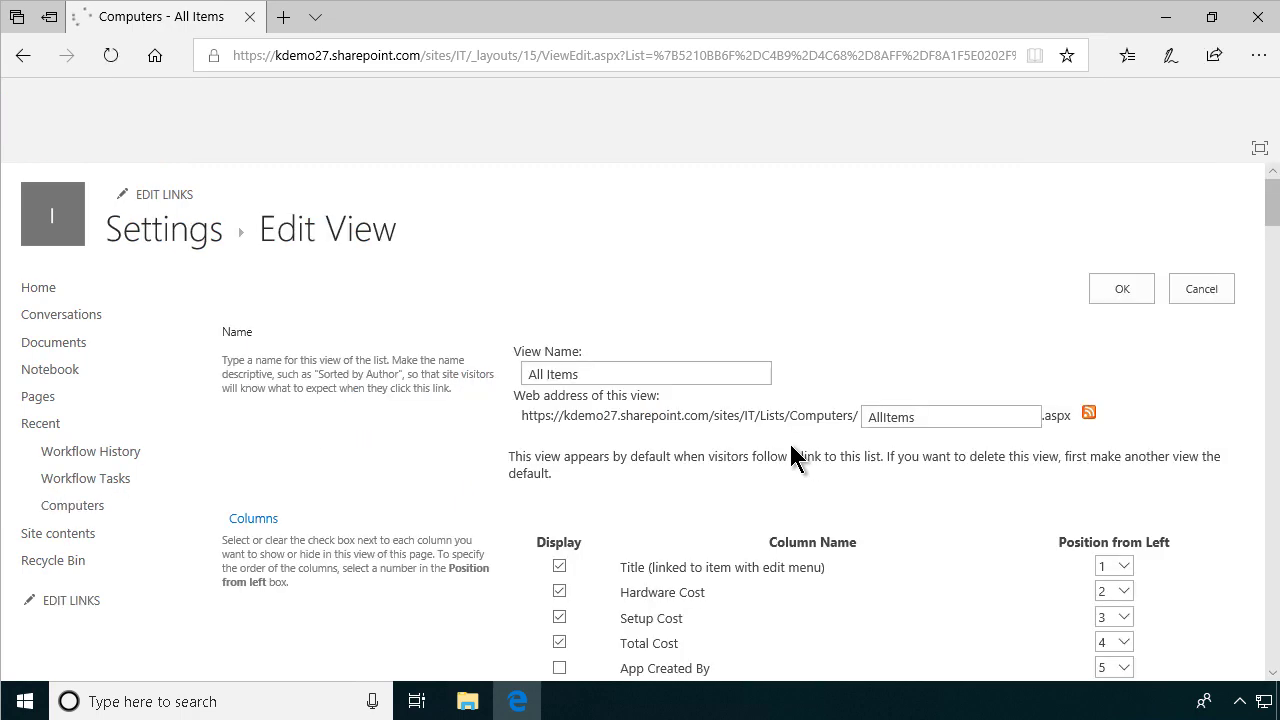
pyautogui.scroll(-4, 795, 480)
pyautogui.scroll(-15, 801, 502)
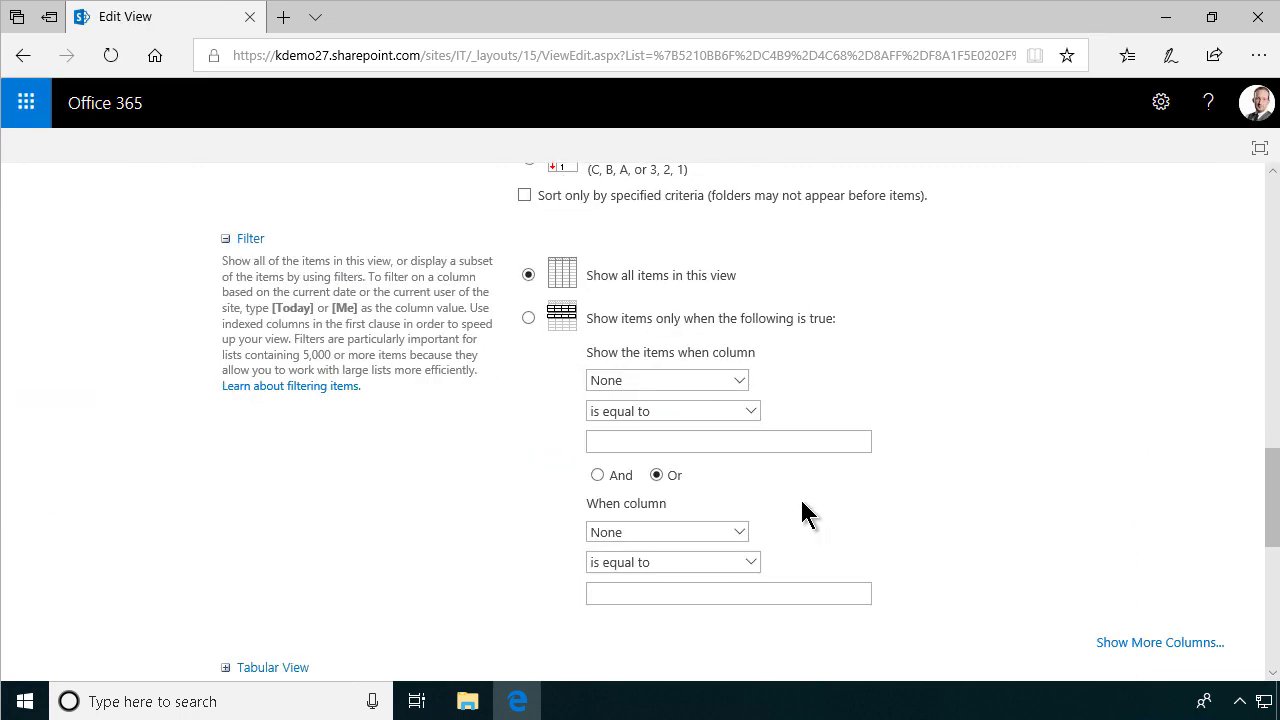
pyautogui.scroll(-3, 797, 503)
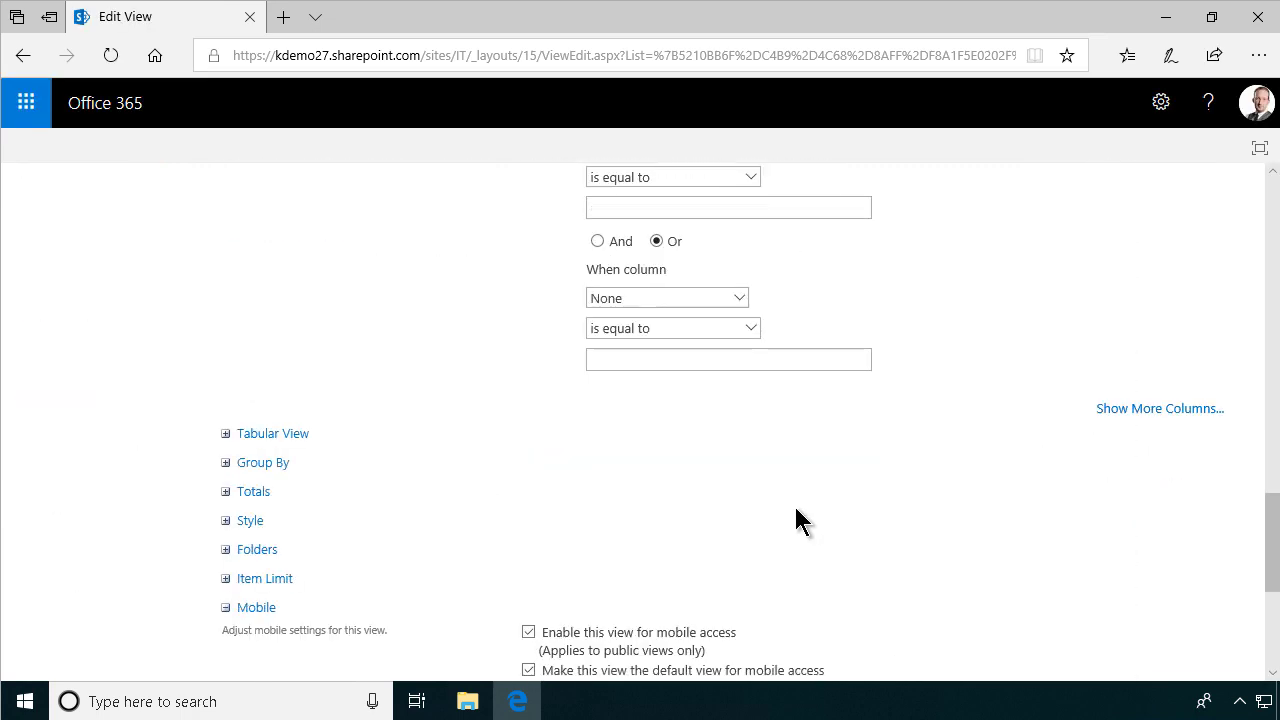
pyautogui.click(225, 492)
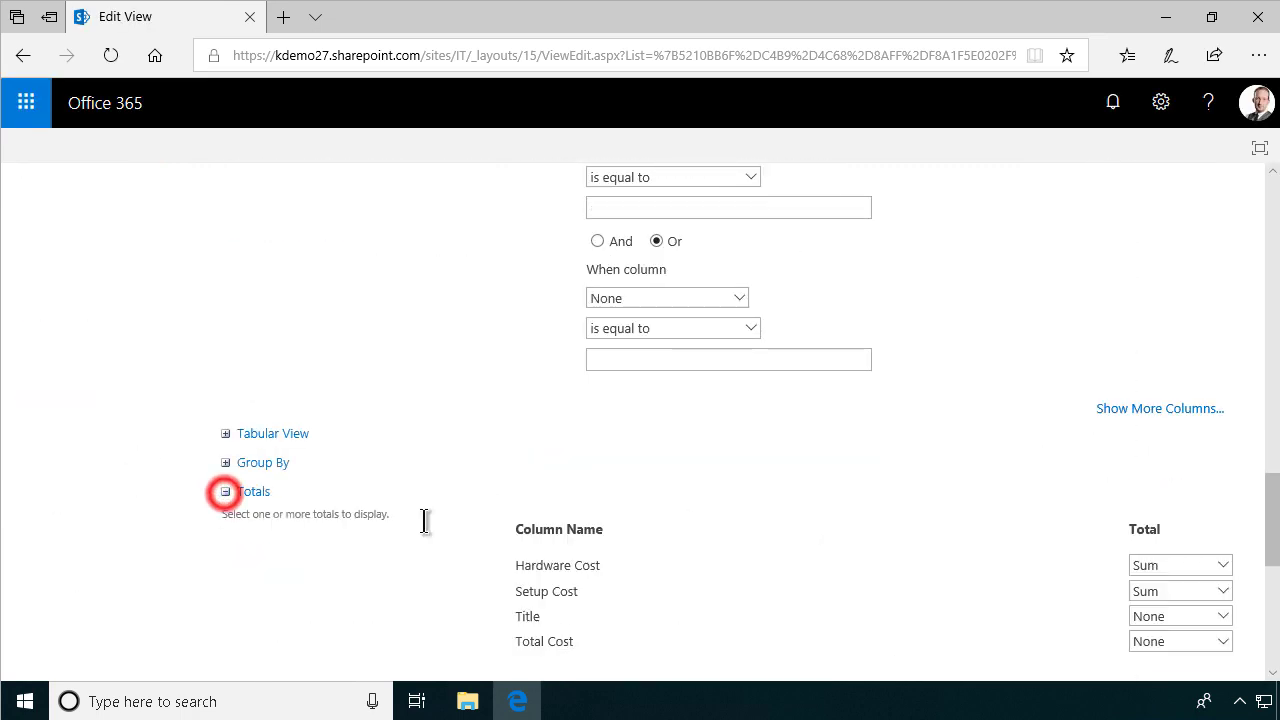
pyautogui.click(1197, 643)
pyautogui.click(1162, 622)
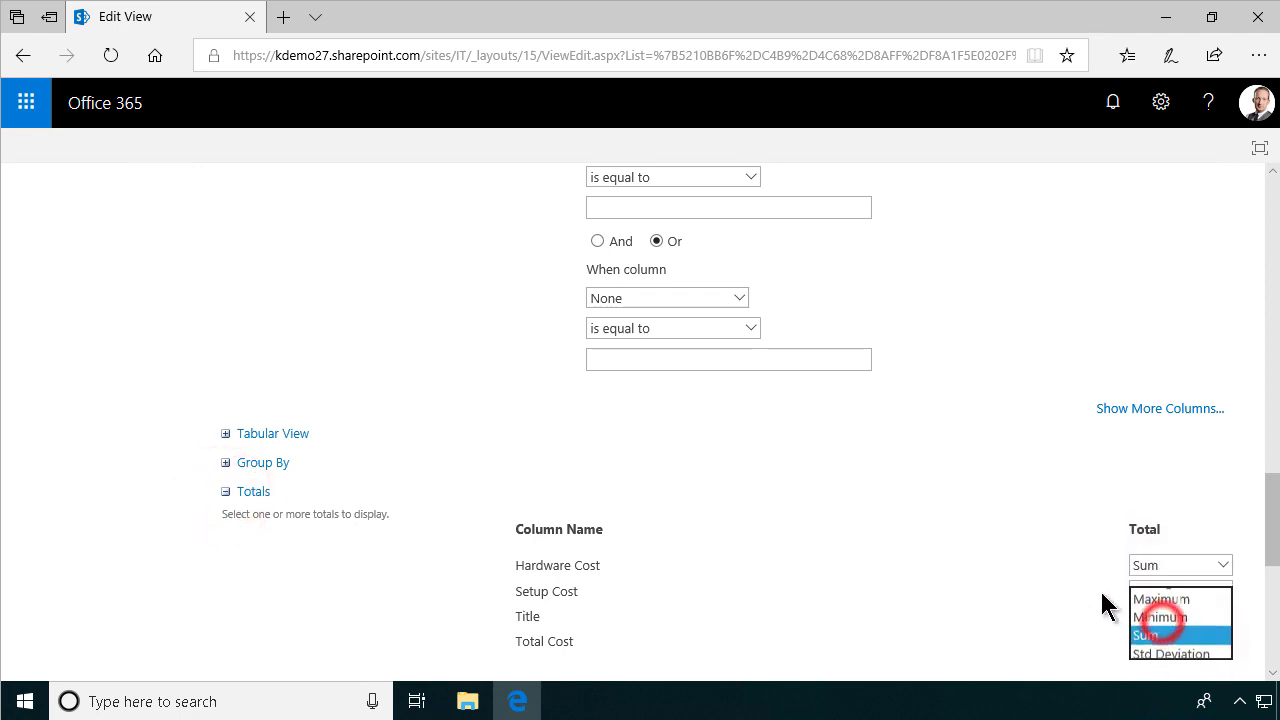
pyautogui.scroll(4, 1112, 540)
pyautogui.scroll(15, 1116, 509)
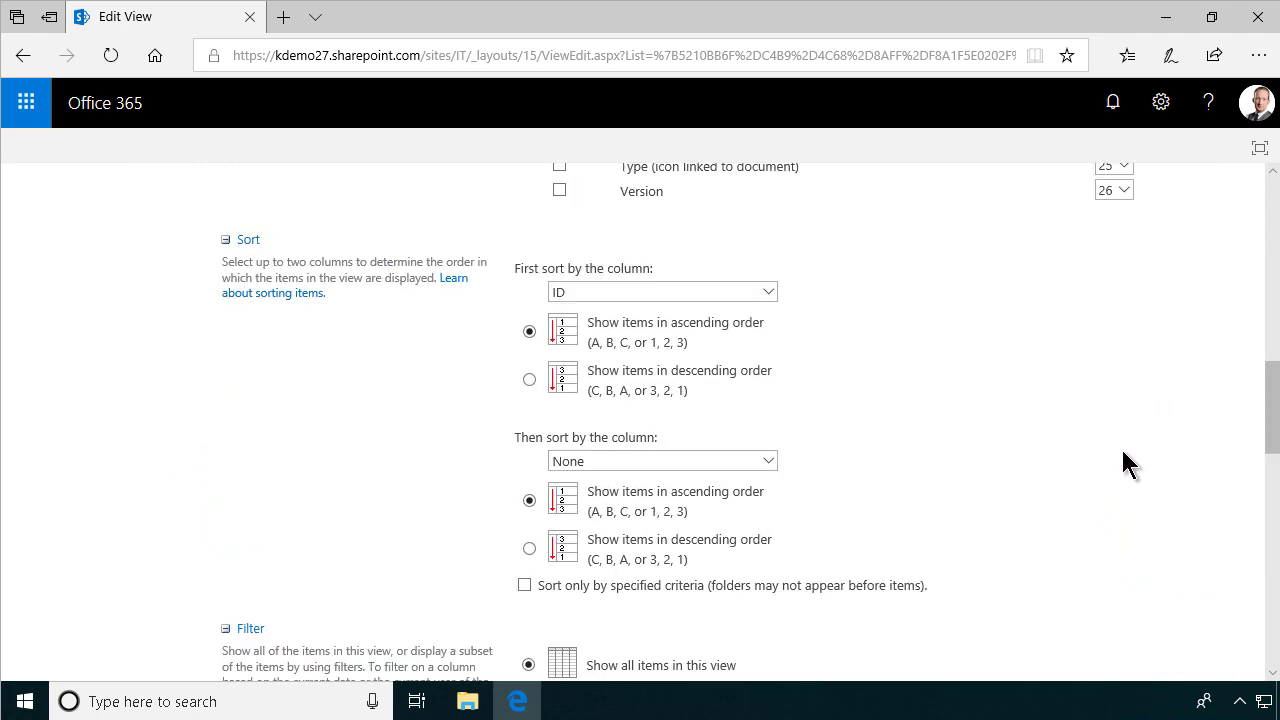
pyautogui.click(1121, 212)
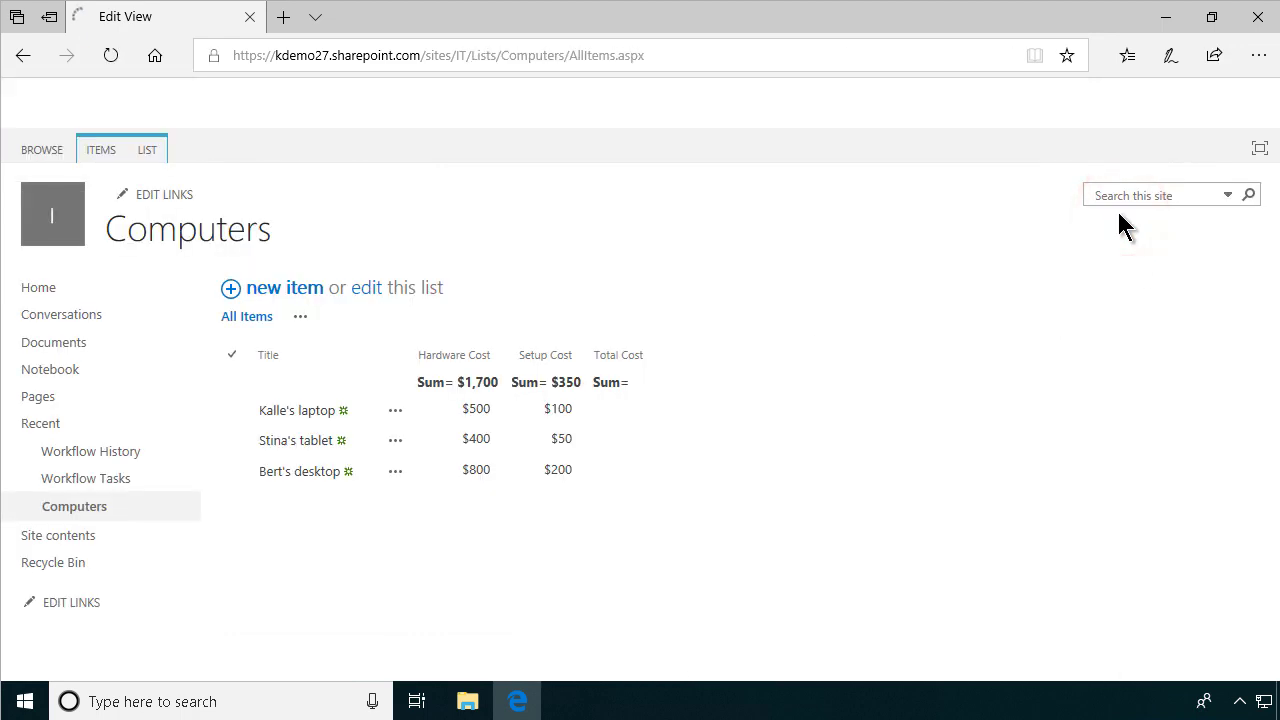
# - Open Microsoft Flow at flow.microsoft.com in a new browser tab and go to the personal flows page, enlarging the page zoom
pyautogui.click(284, 17)
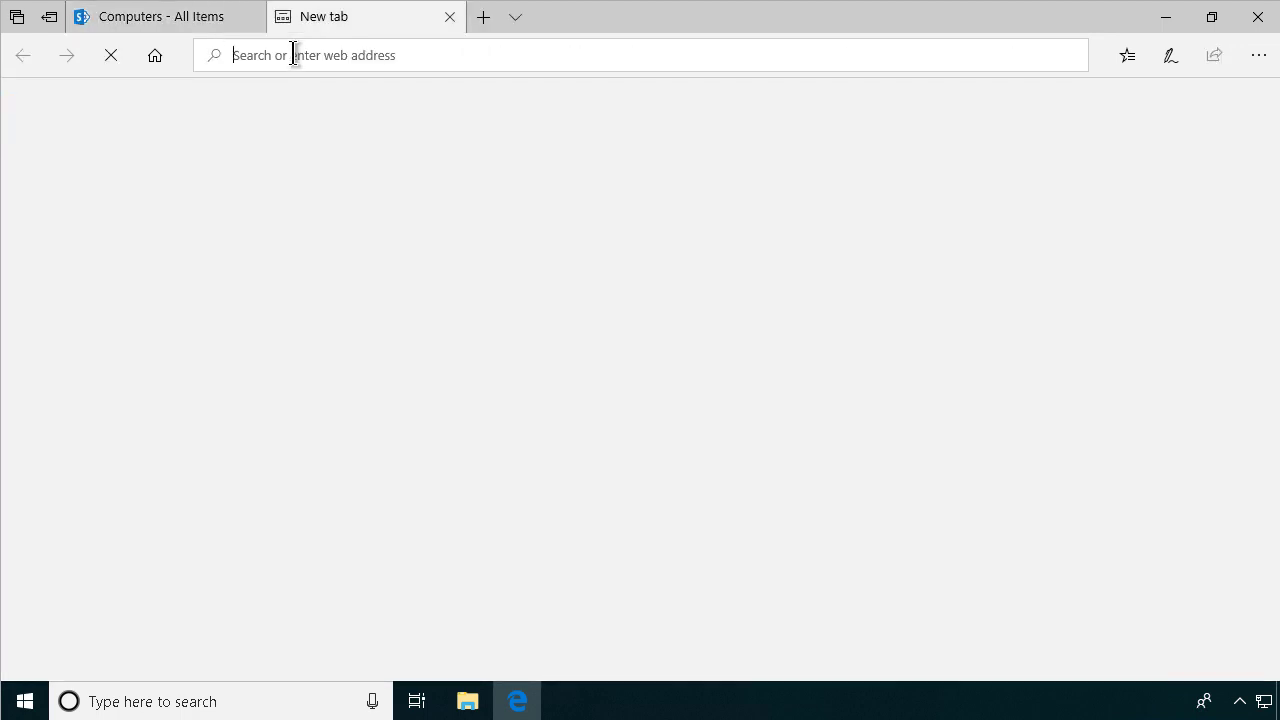
pyautogui.write('flo')
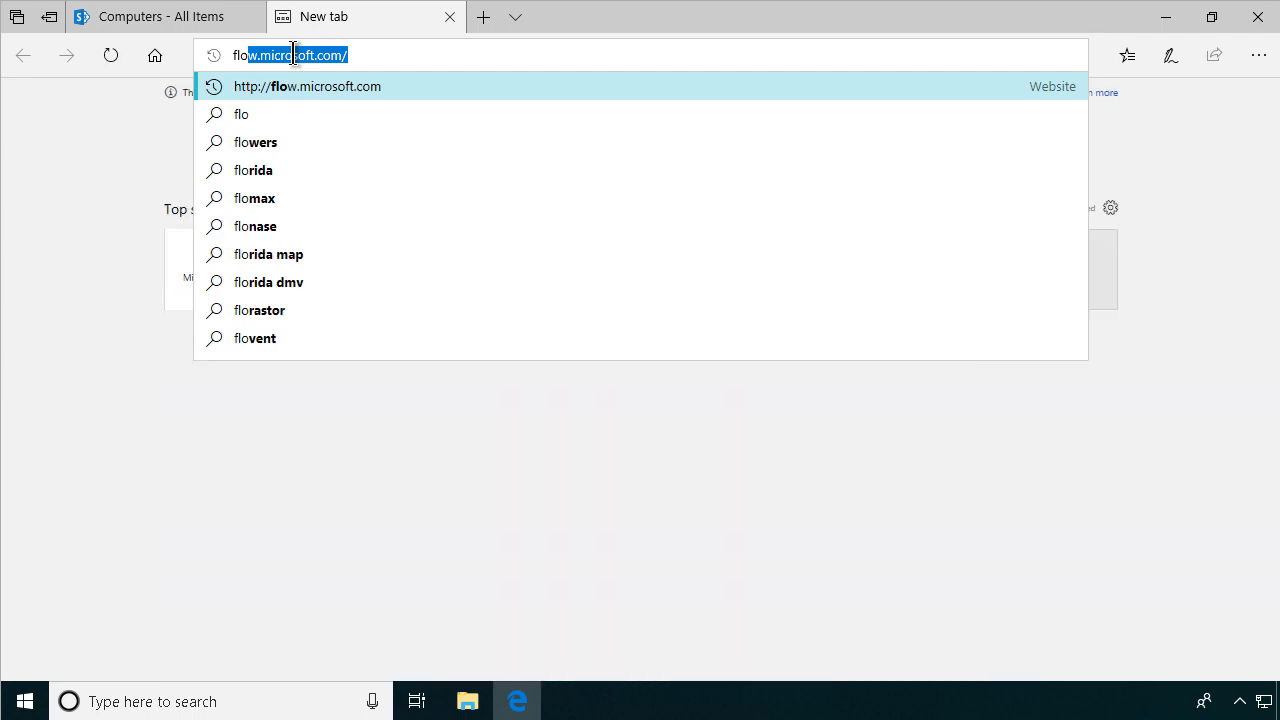
pyautogui.press('Return')
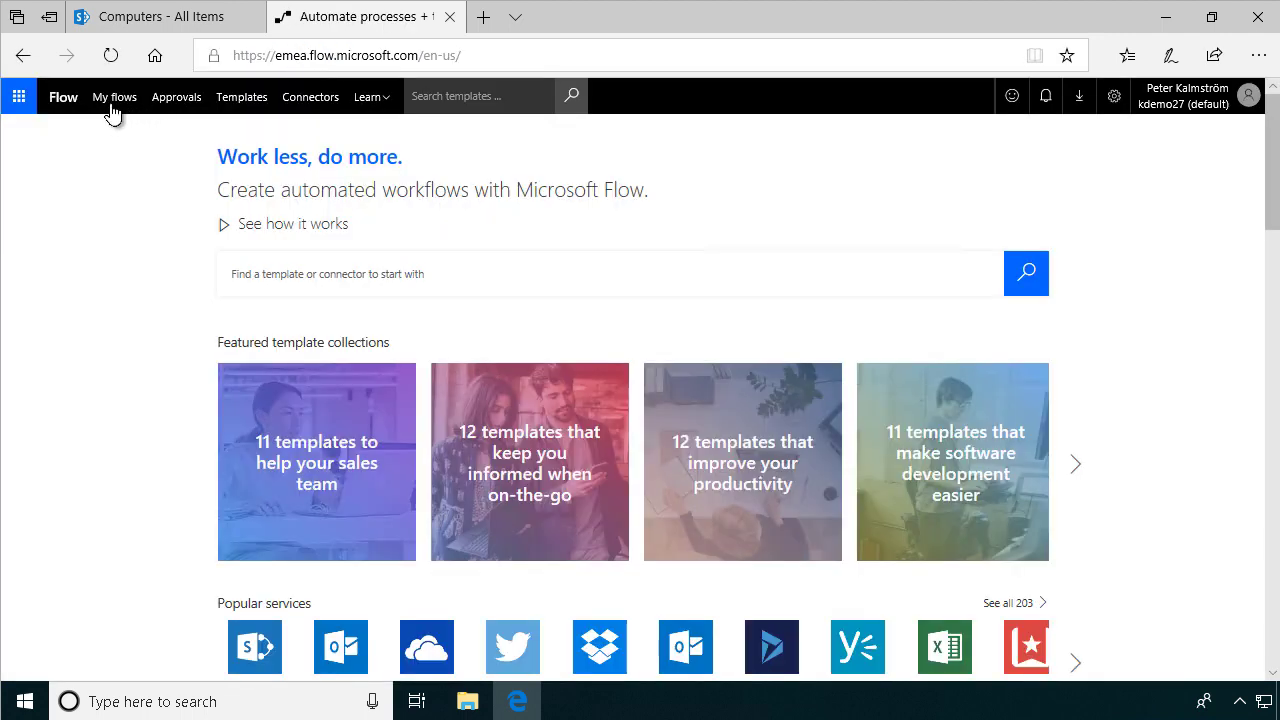
pyautogui.click(110, 103)
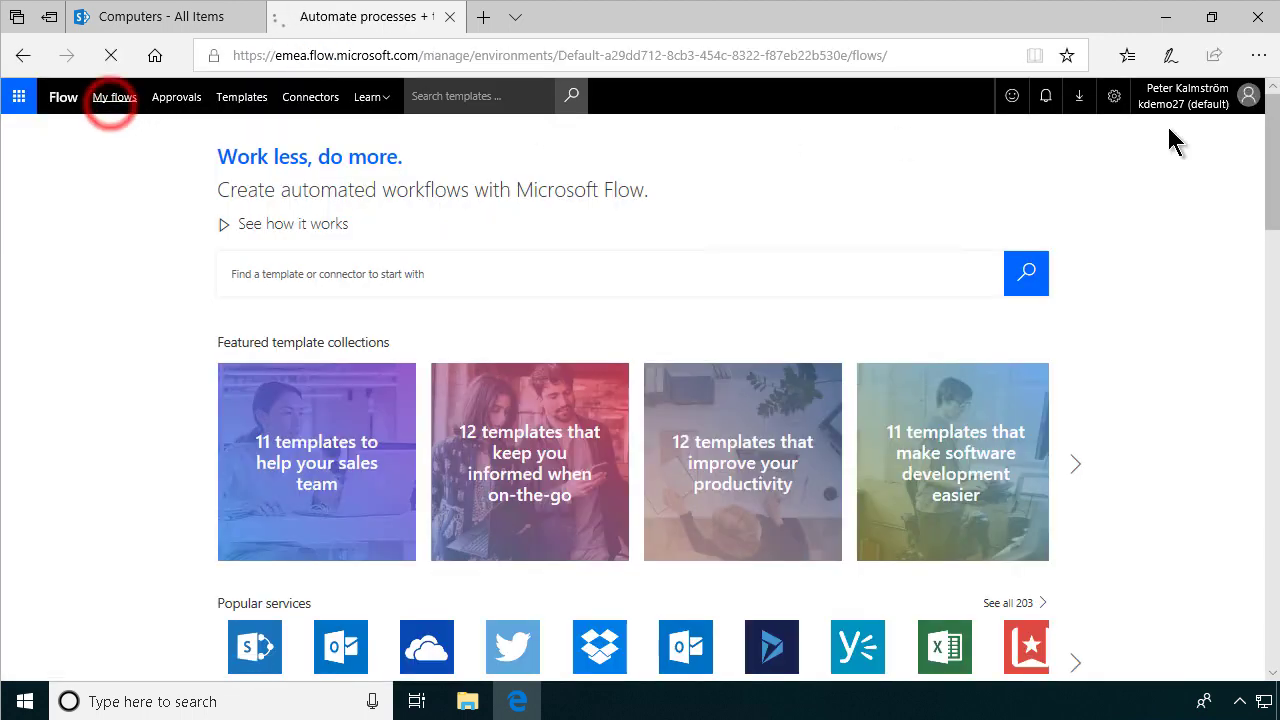
pyautogui.click(1258, 55)
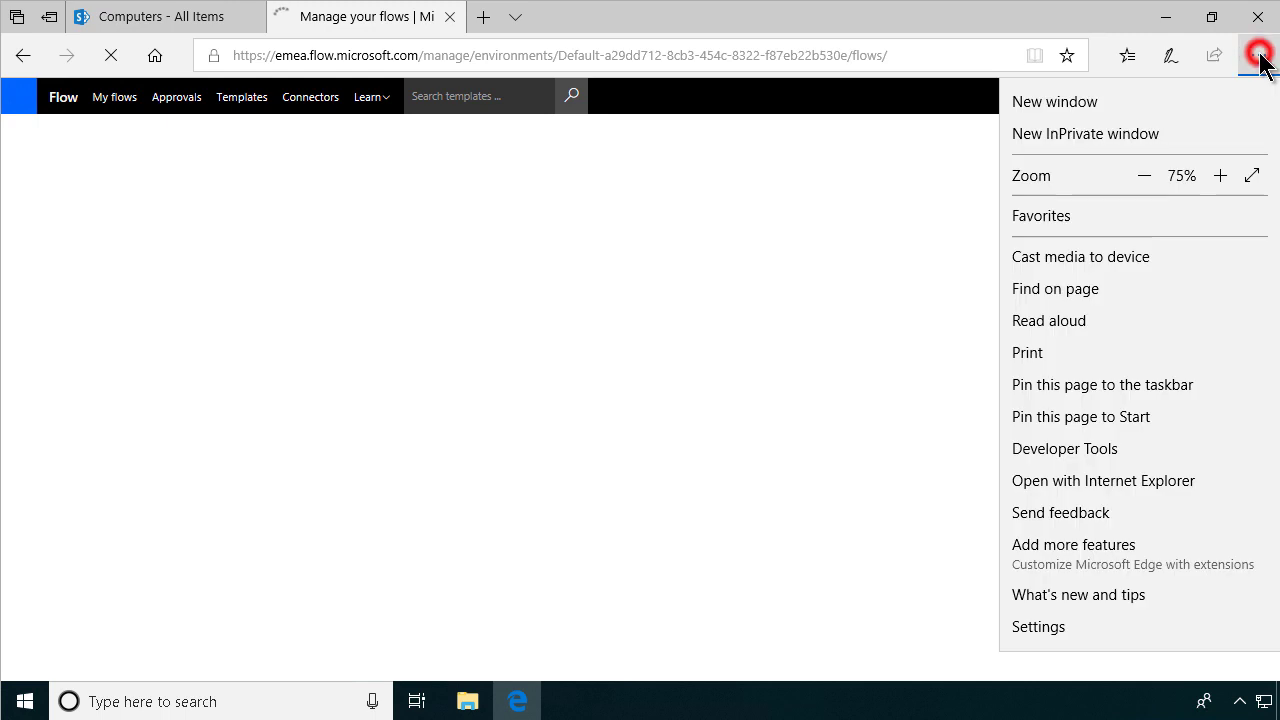
pyautogui.click(1220, 175)
# - Create a flow from blank with the SharePoint trigger "When an item is created or modified"
pyautogui.click(857, 160)
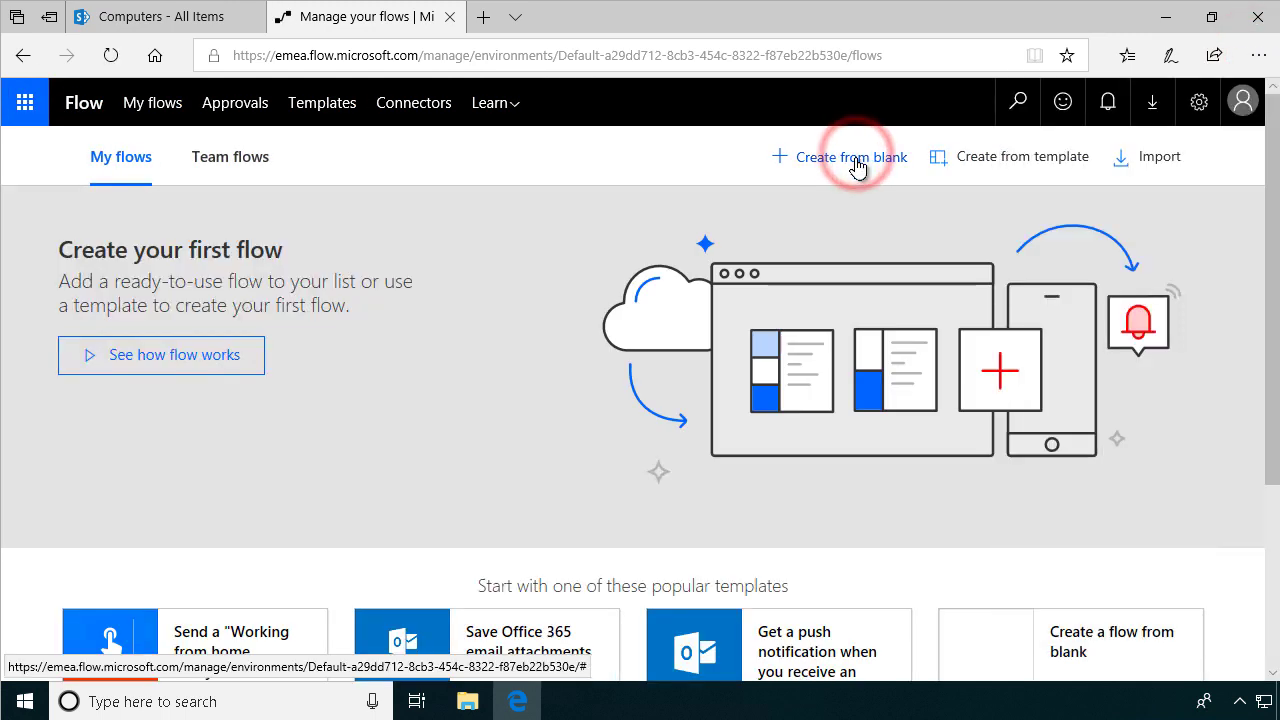
pyautogui.click(855, 157)
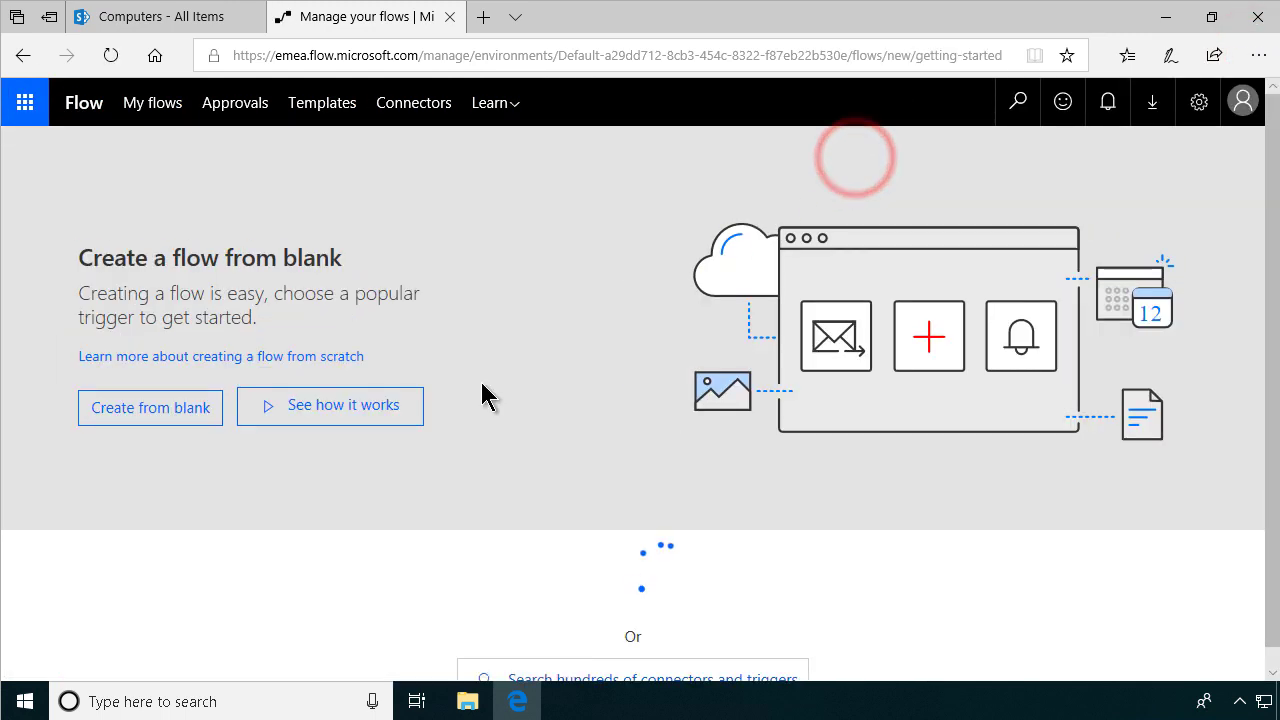
pyautogui.click(151, 400)
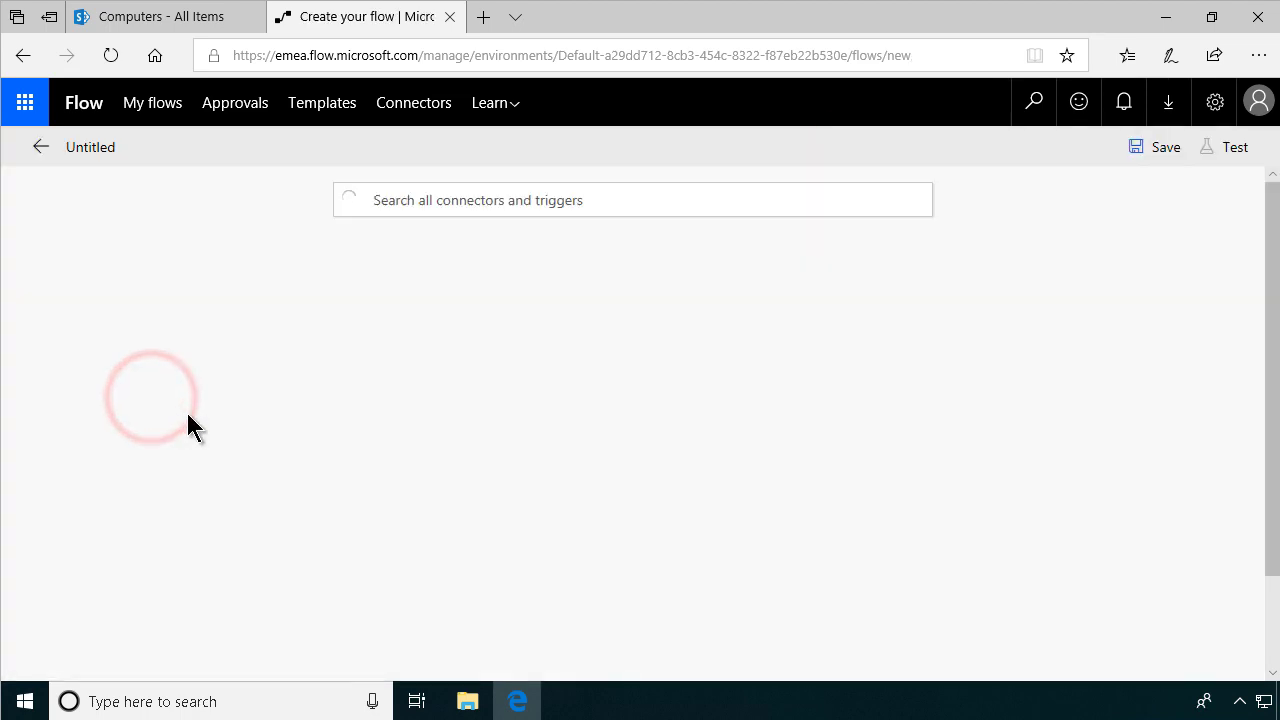
pyautogui.click(533, 318)
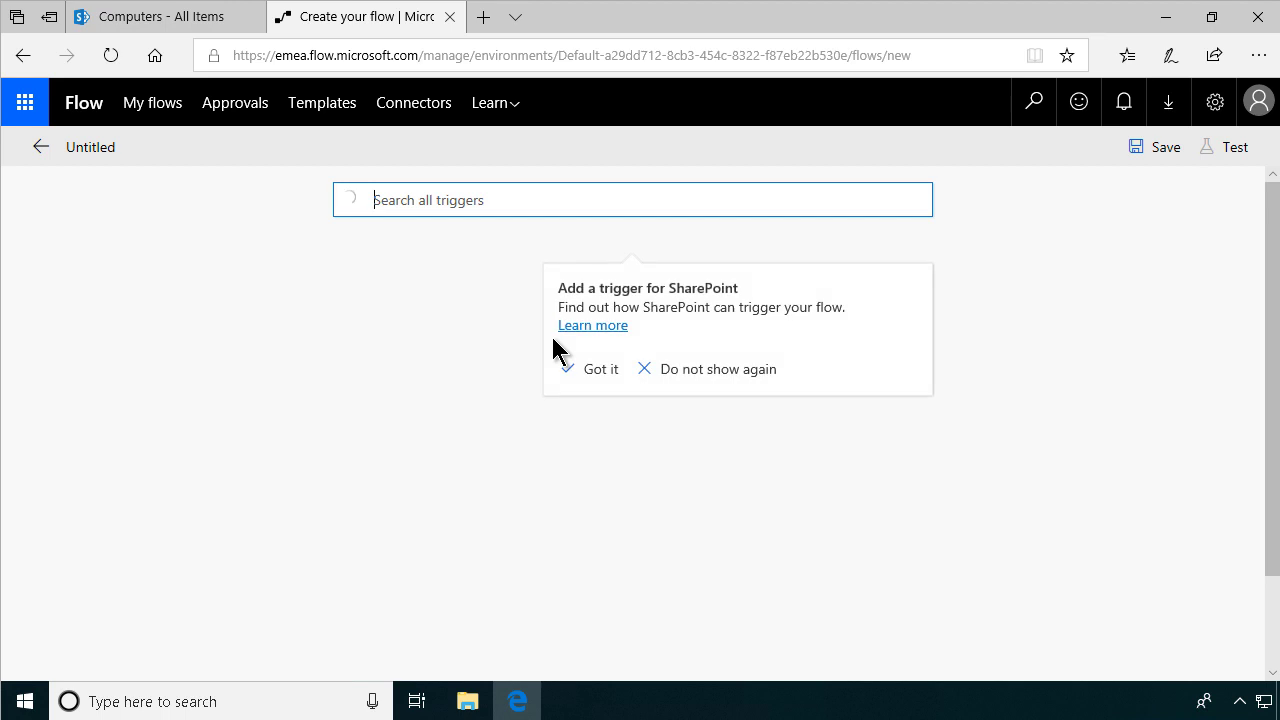
pyautogui.click(603, 370)
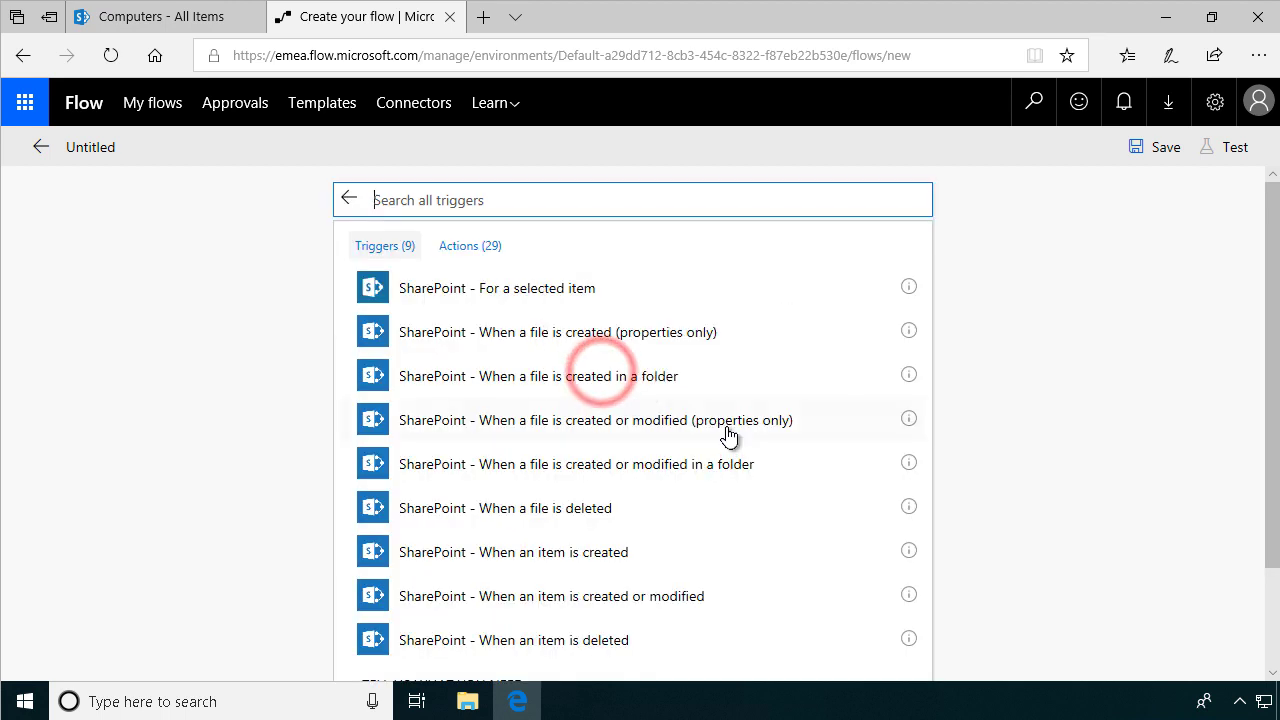
pyautogui.scroll(-2, 735, 450)
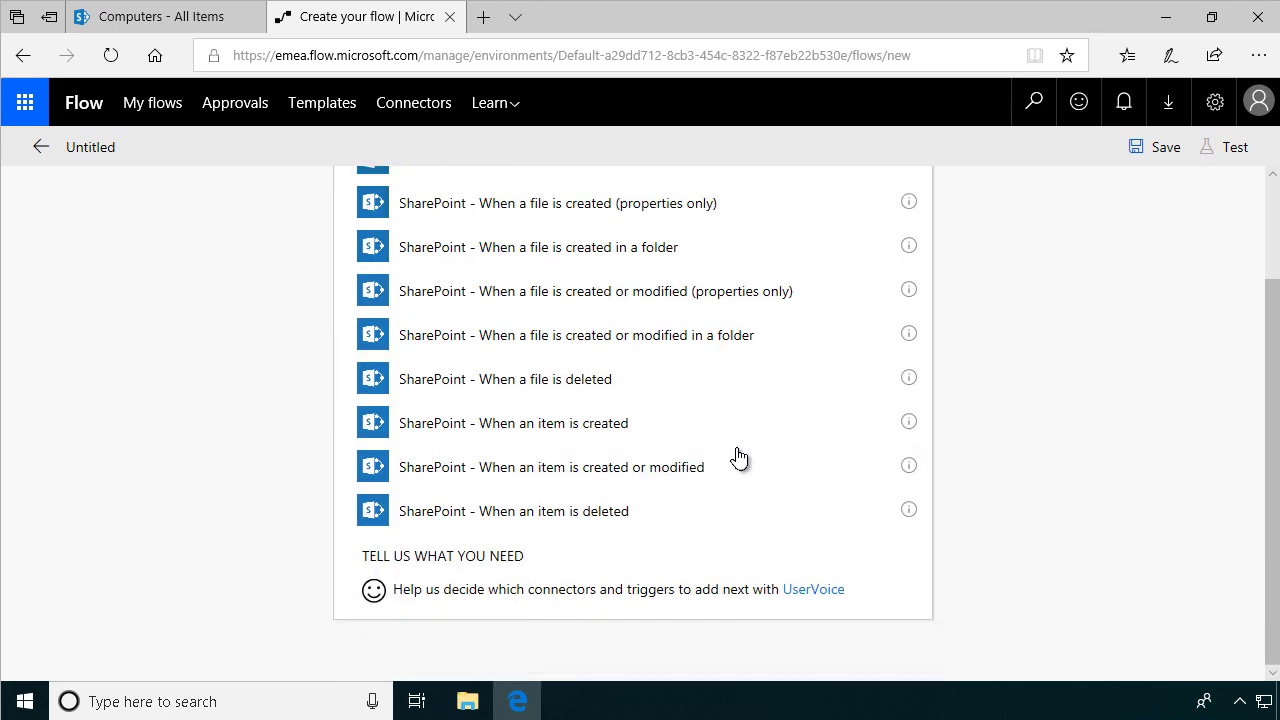
pyautogui.click(617, 472)
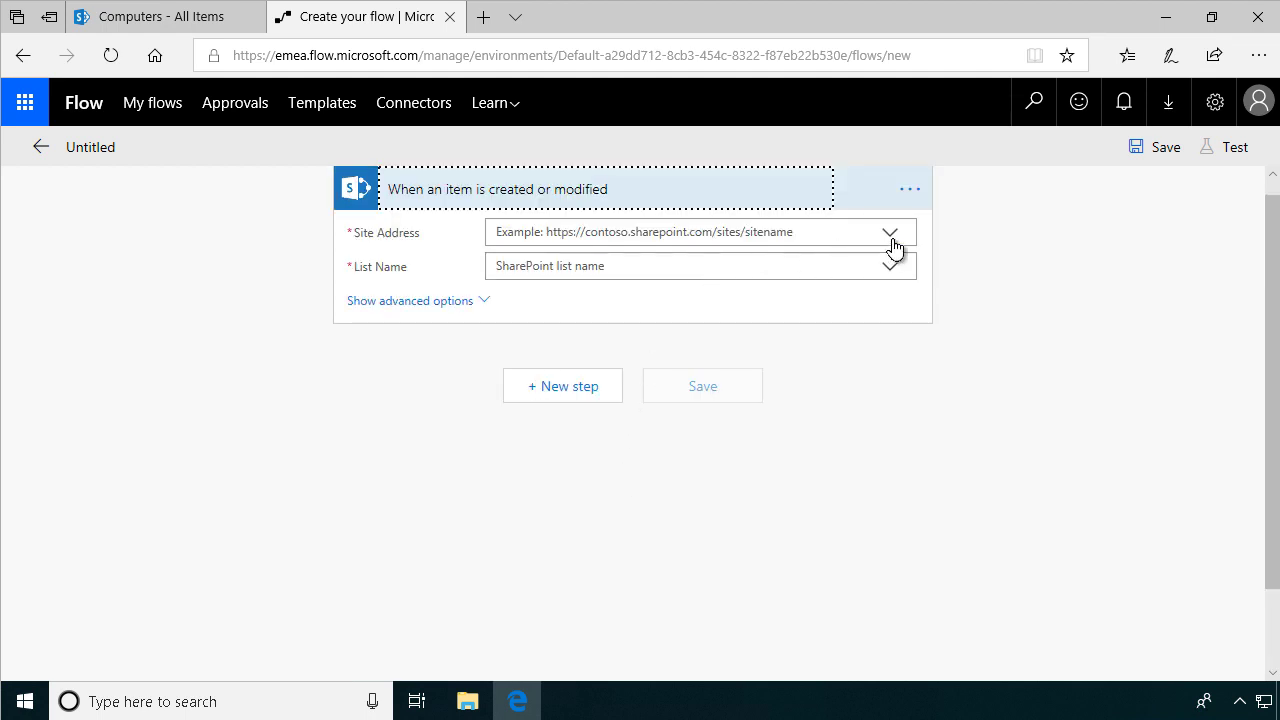
pyautogui.click(145, 17)
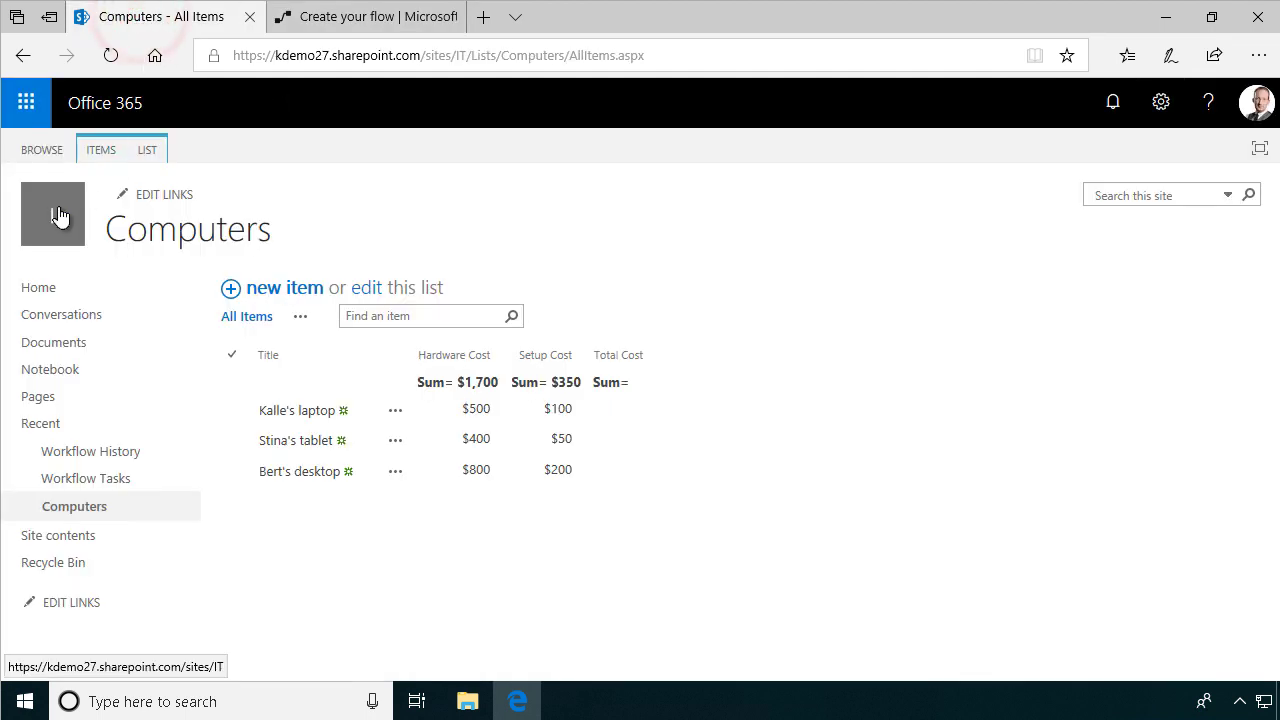
pyautogui.rightClick(55, 212)
pyautogui.click(152, 358)
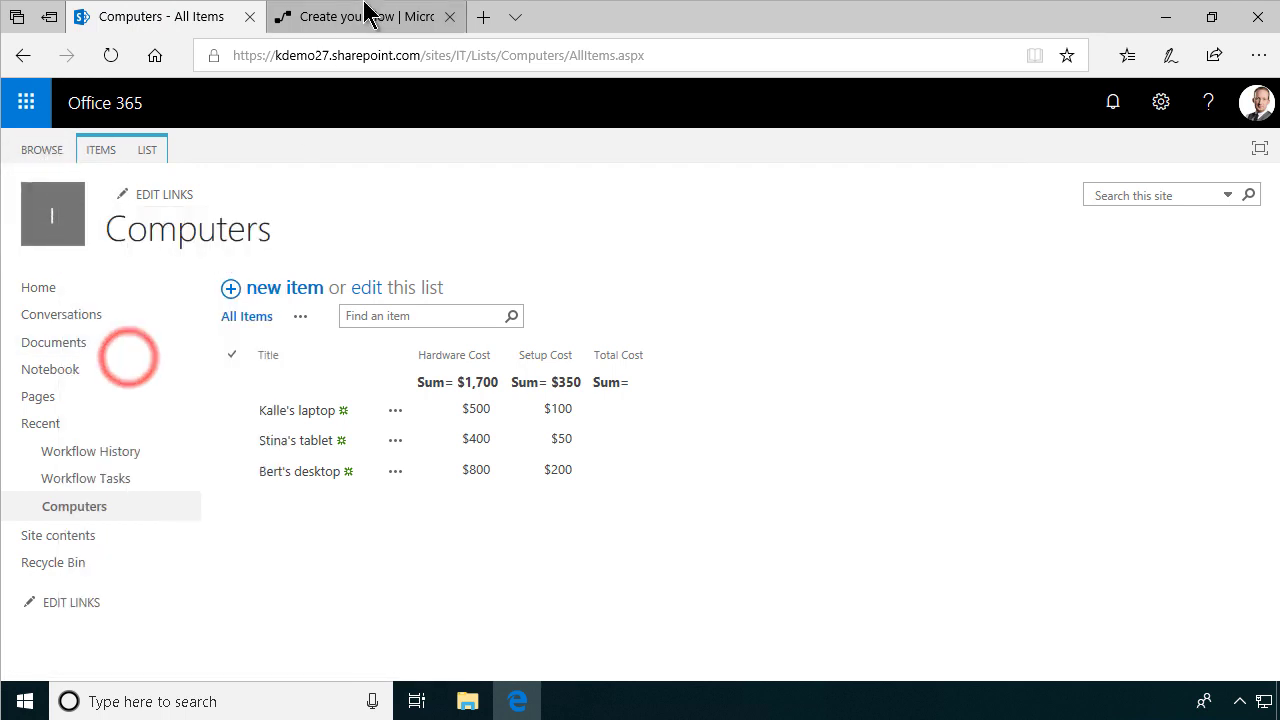
pyautogui.click(362, 17)
pyautogui.click(889, 234)
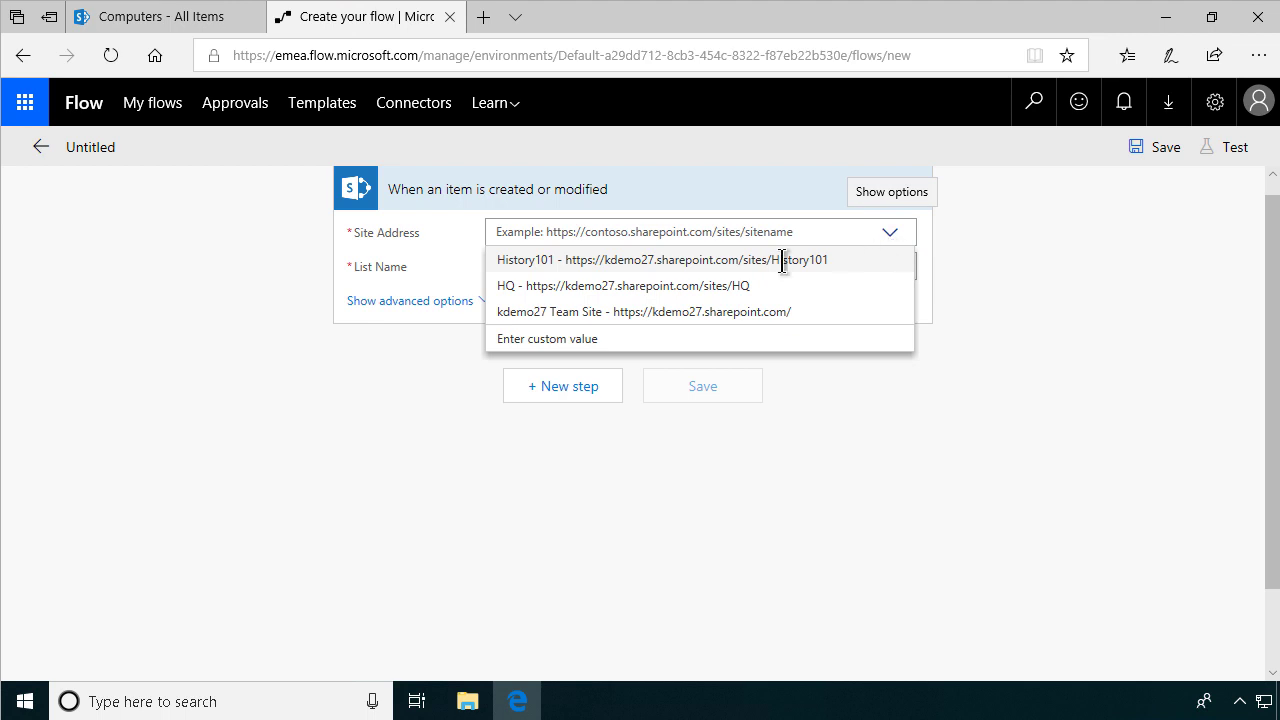
pyautogui.click(568, 342)
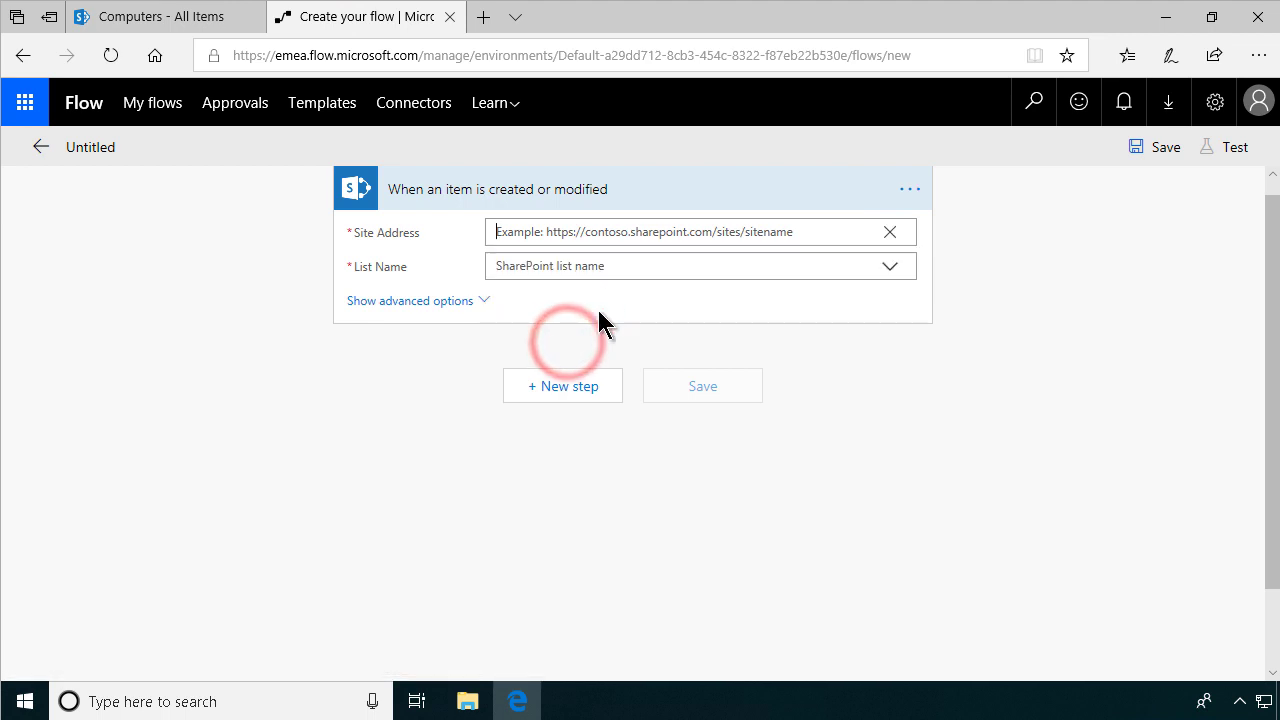
pyautogui.click(607, 238)
pyautogui.hotkey('ctrl', 'v')
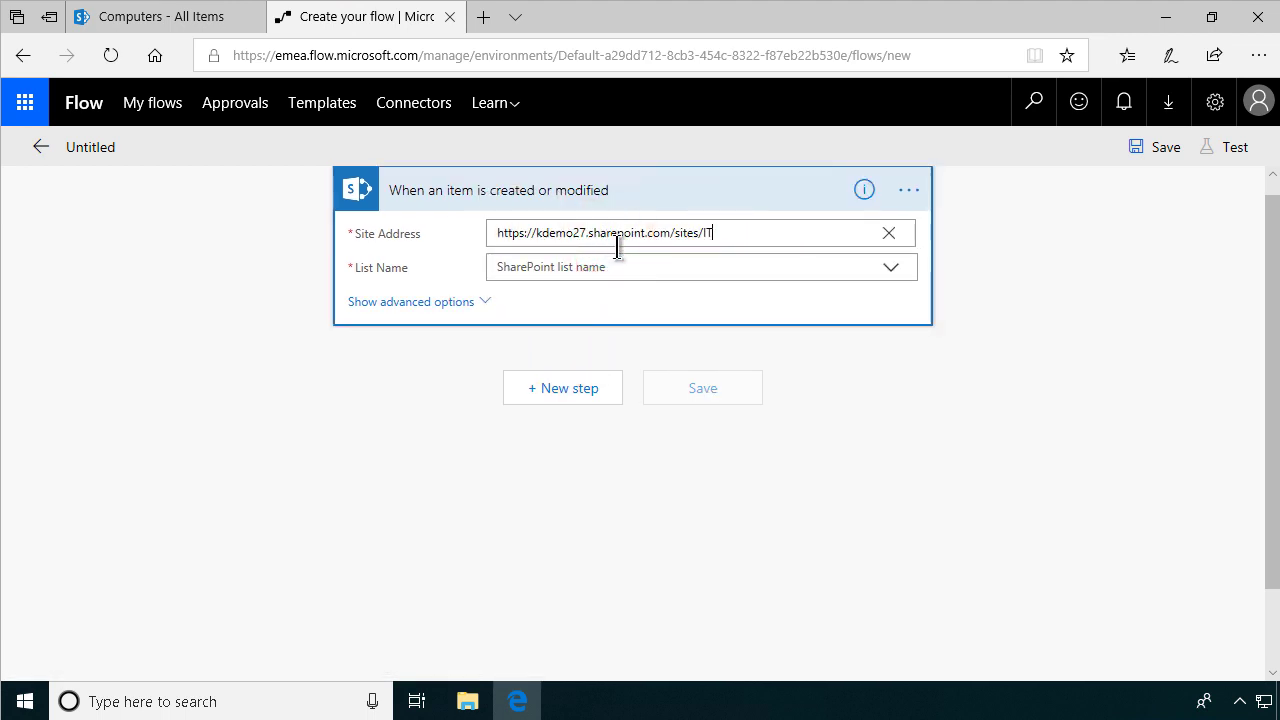
pyautogui.click(622, 265)
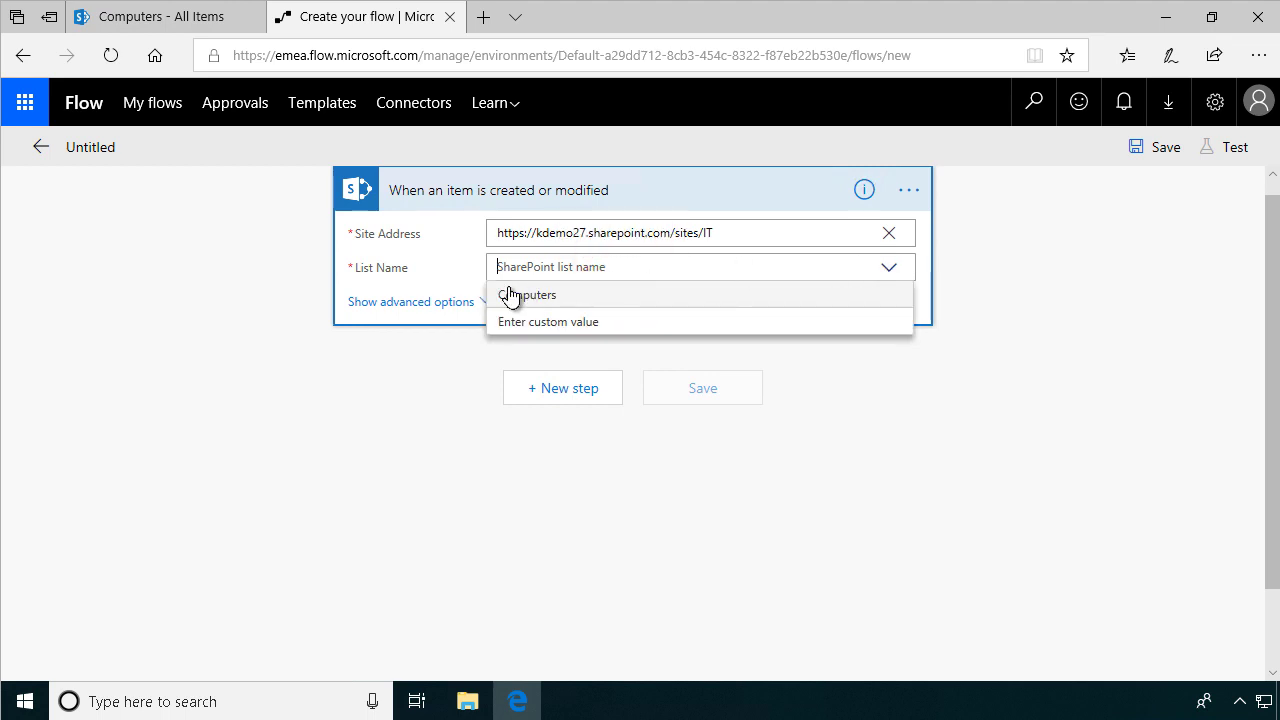
pyautogui.click(537, 296)
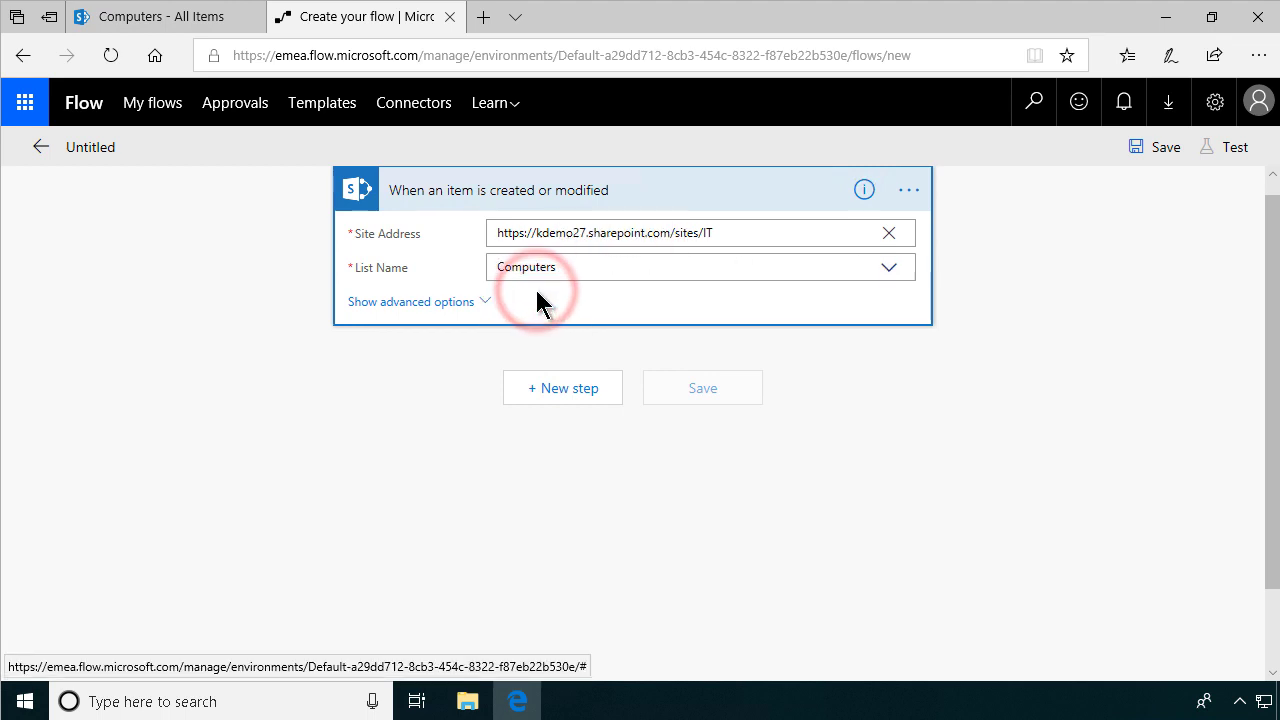
# - Add the SharePoint action "Update item" as a new step after the trigger
pyautogui.click(558, 388)
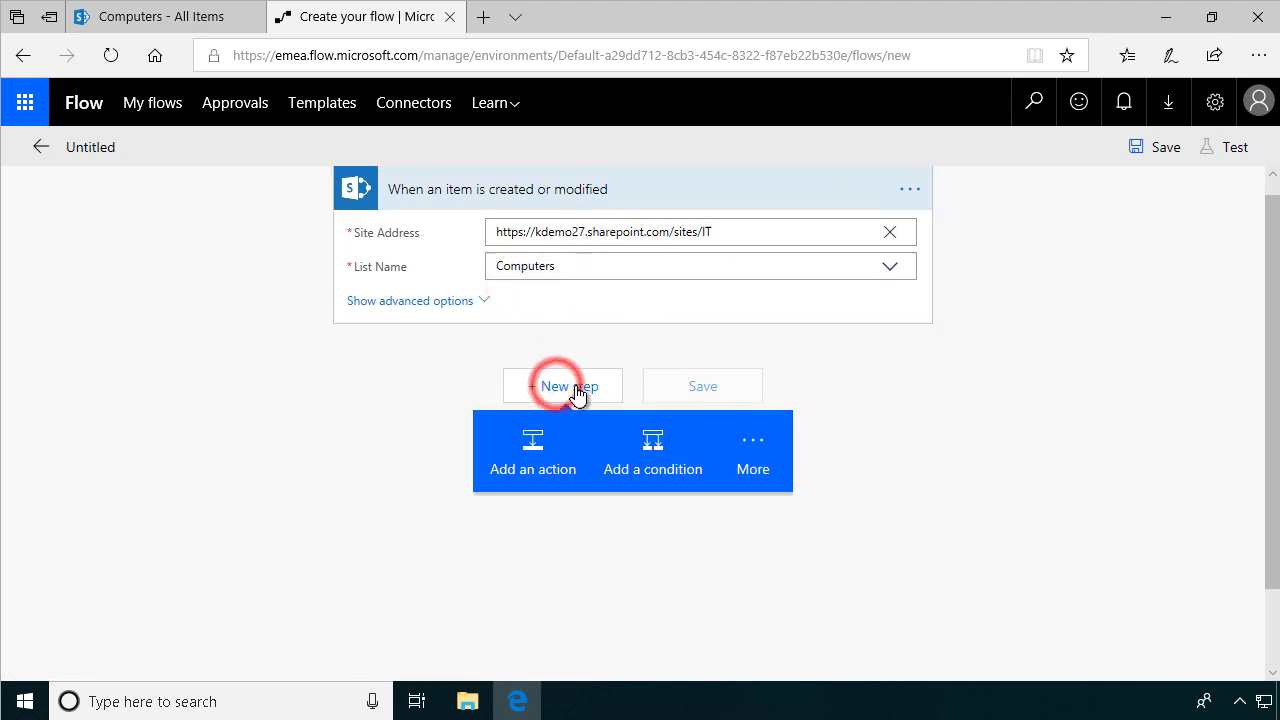
pyautogui.click(553, 441)
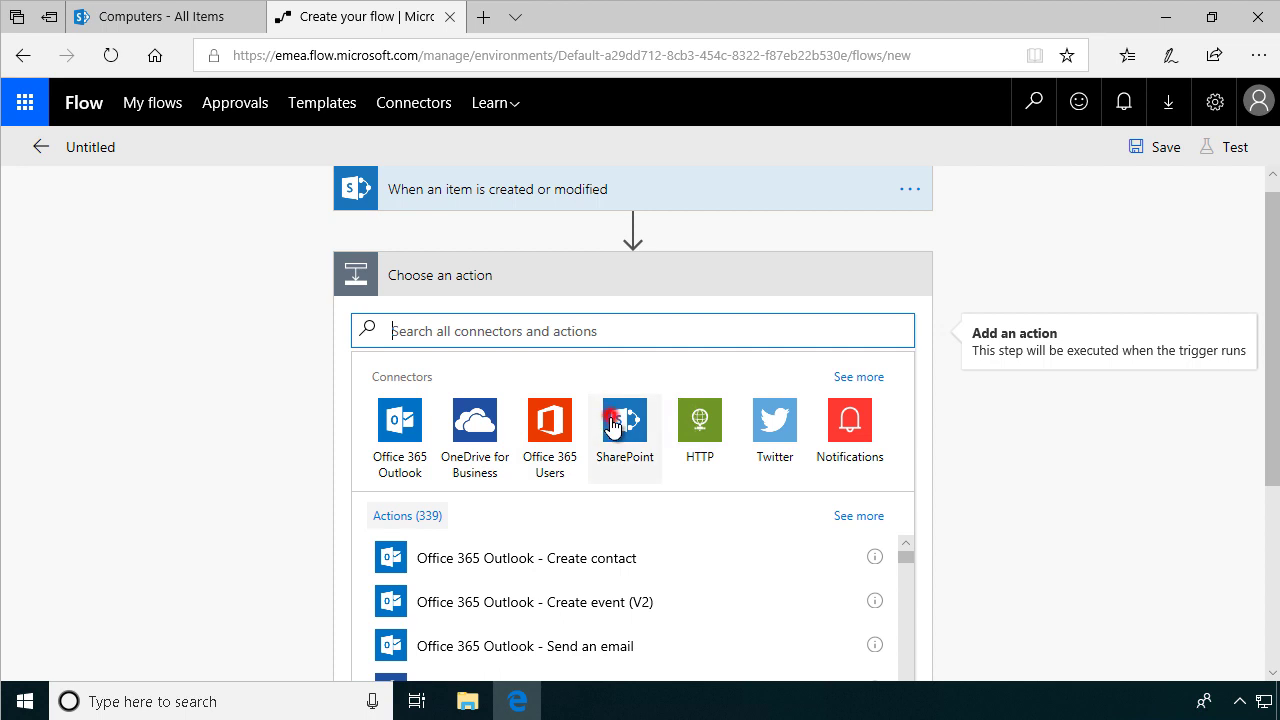
pyautogui.click(614, 410)
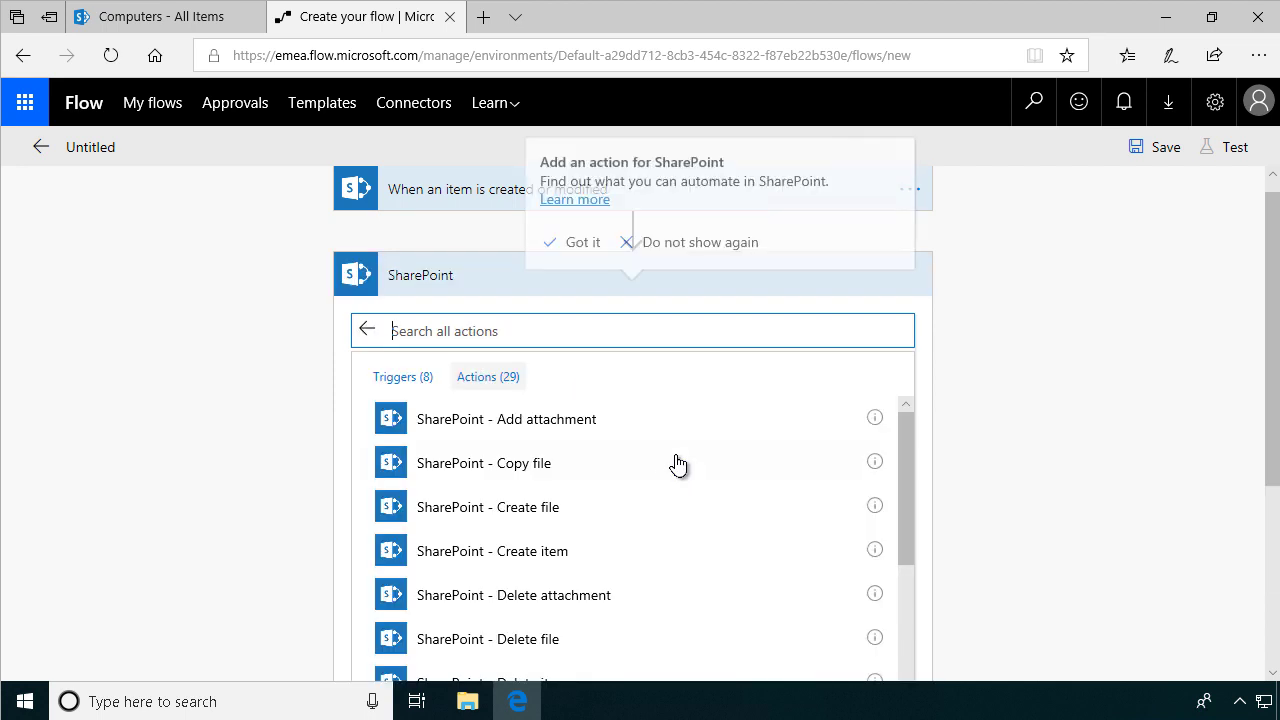
pyautogui.scroll(-4, 674, 463)
pyautogui.scroll(-8, 684, 536)
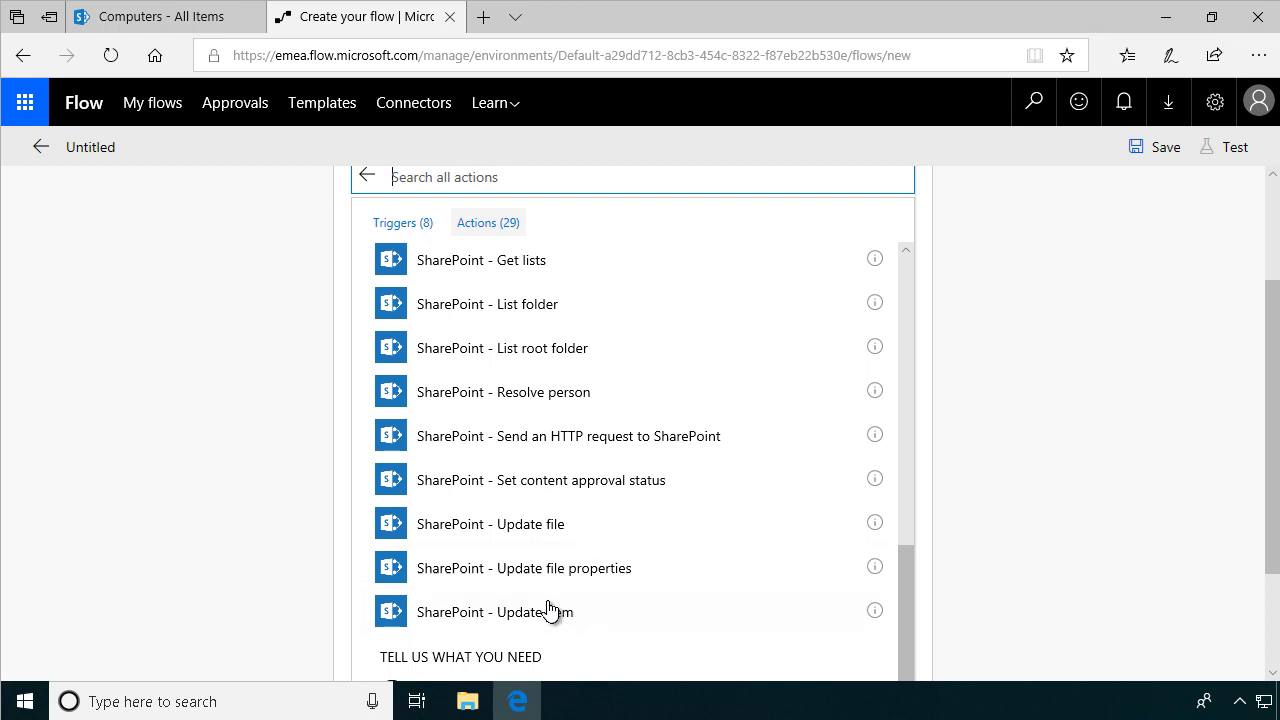
pyautogui.click(549, 610)
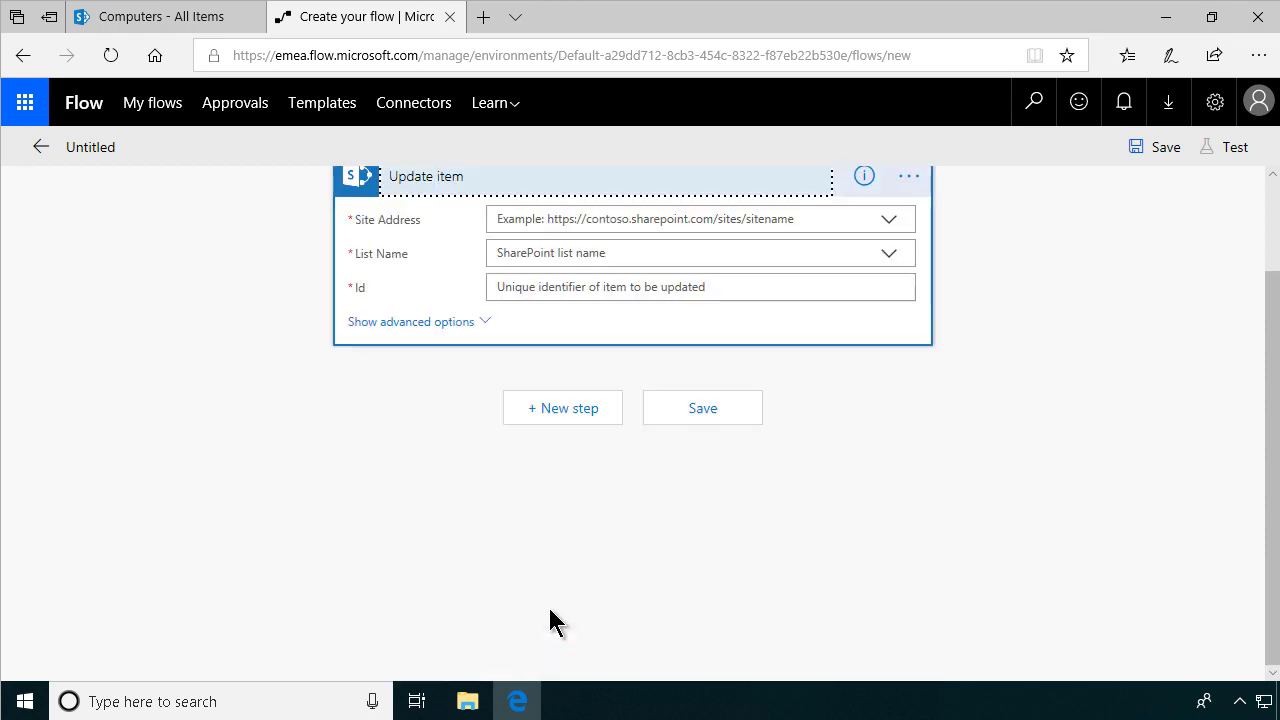
pyautogui.scroll(2, 737, 380)
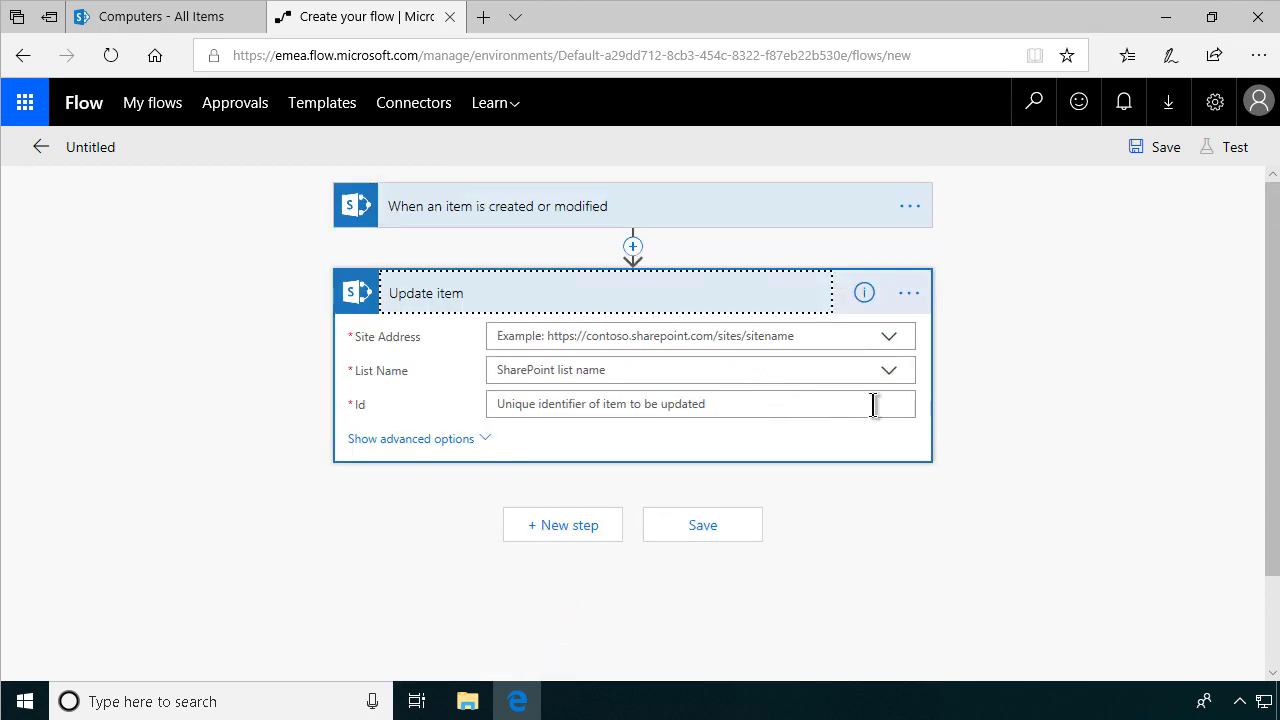
pyautogui.click(892, 337)
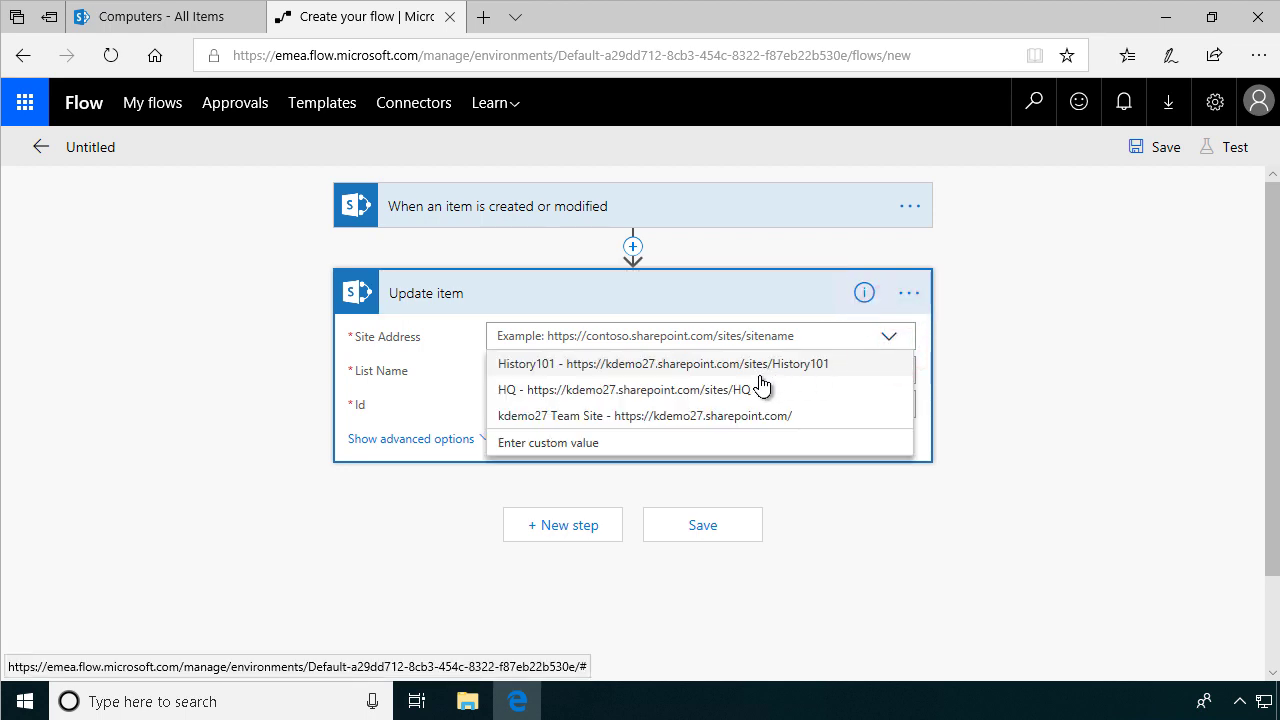
pyautogui.click(558, 443)
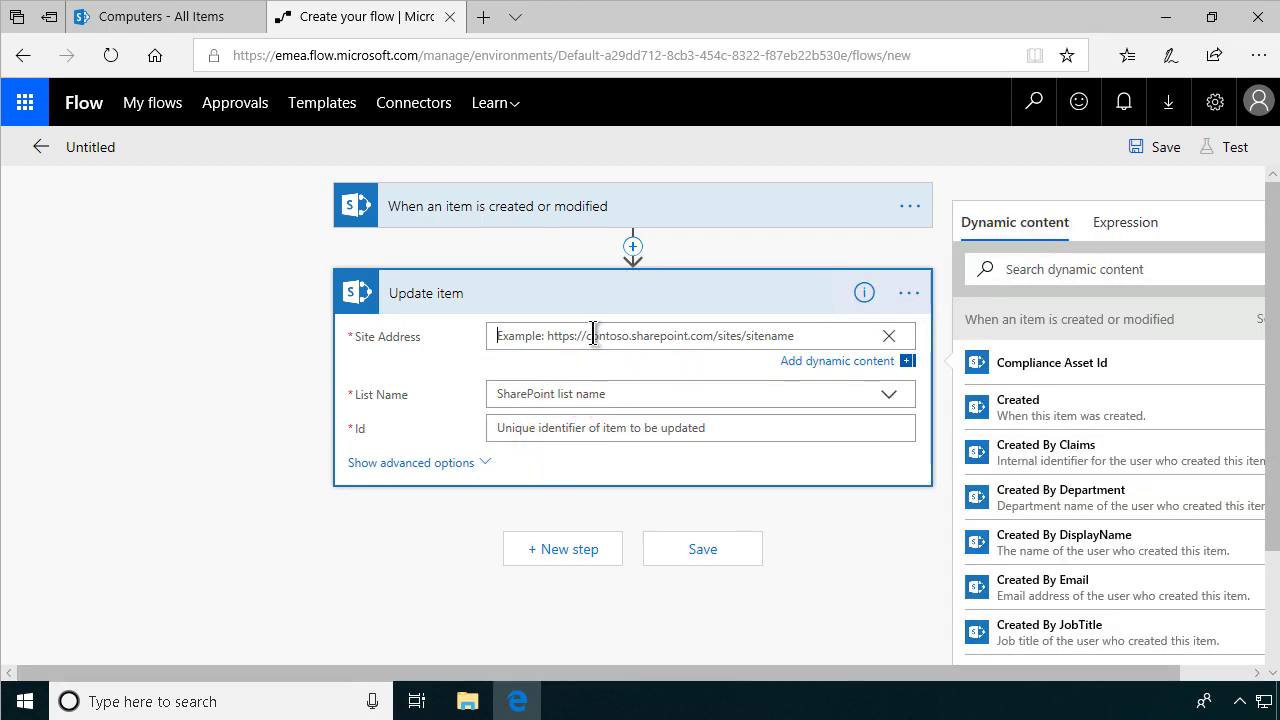
pyautogui.hotkey('ctrl', 'v')
pyautogui.click(597, 393)
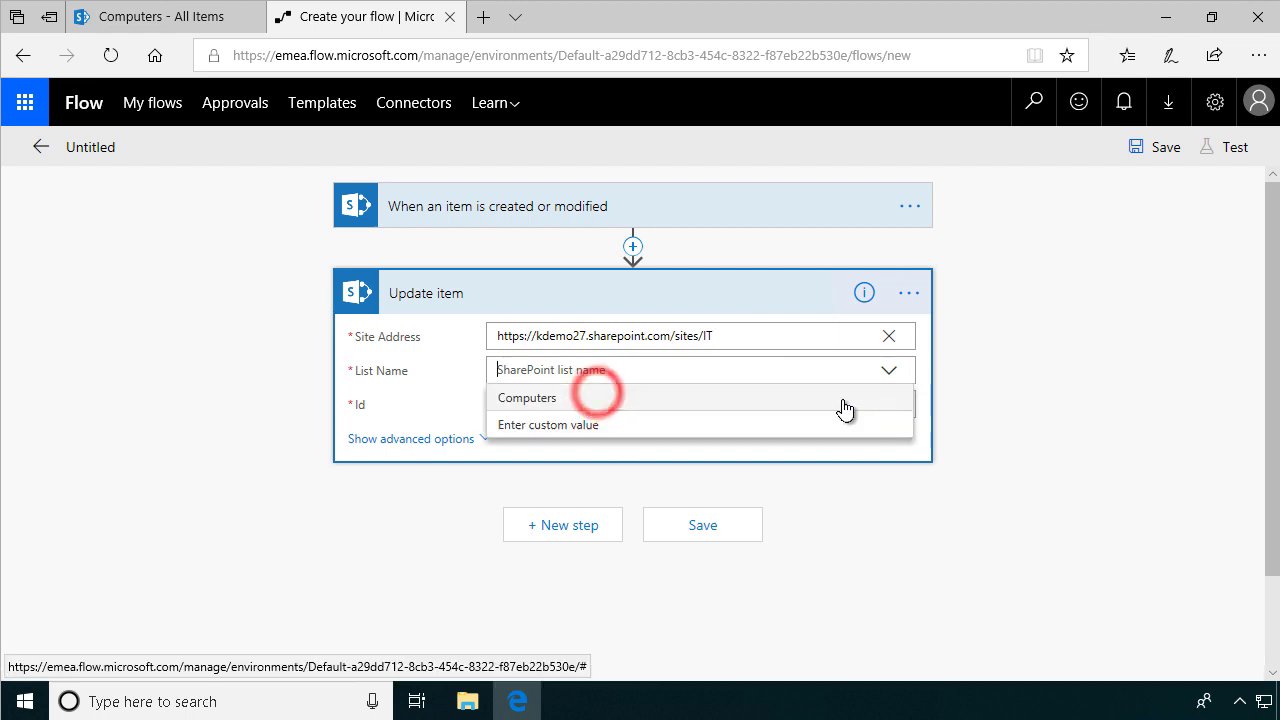
pyautogui.click(563, 398)
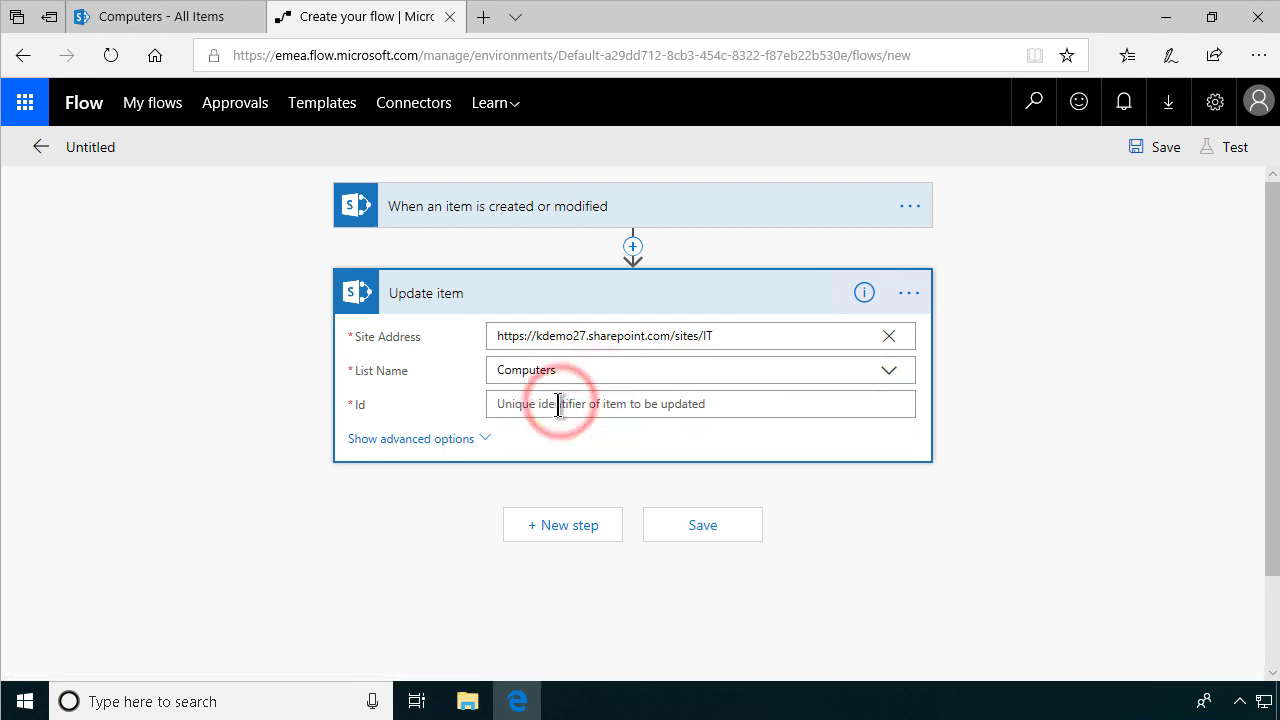
# - Fill the Update item action's Id and Title fields with the trigger's dynamic values ID and Title
pyautogui.click(560, 404)
pyautogui.click(997, 432)
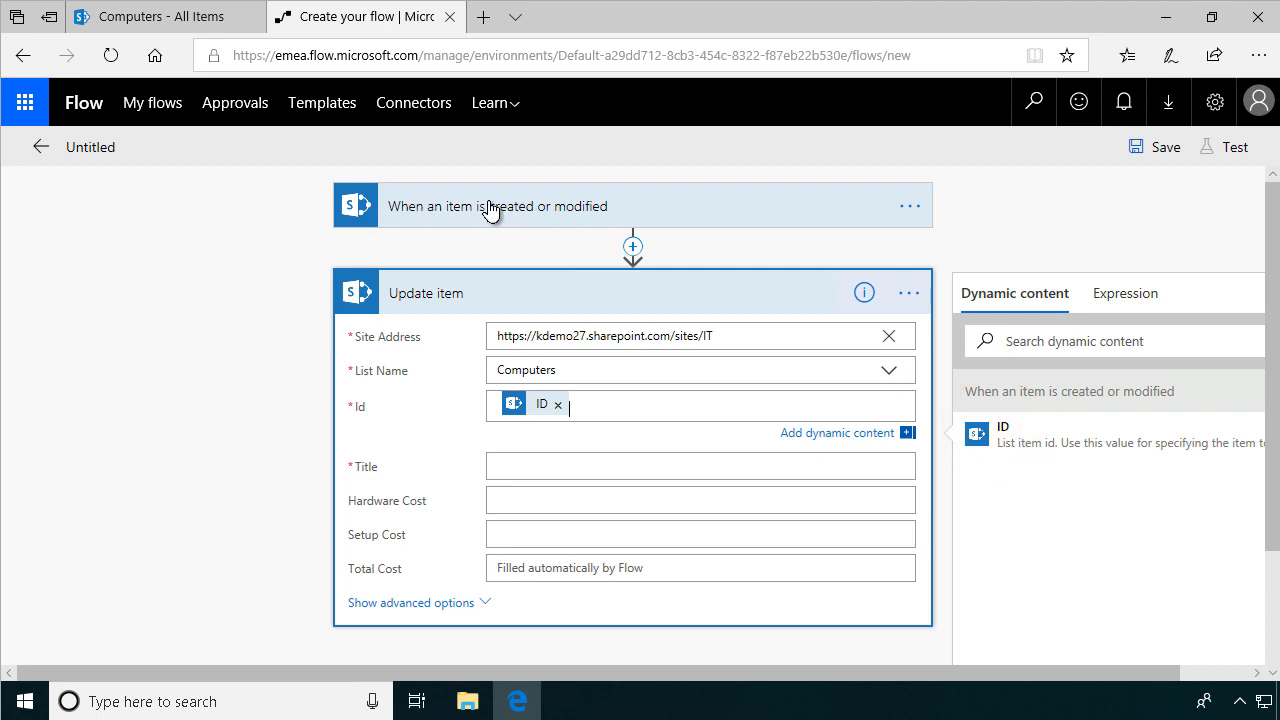
pyautogui.click(524, 466)
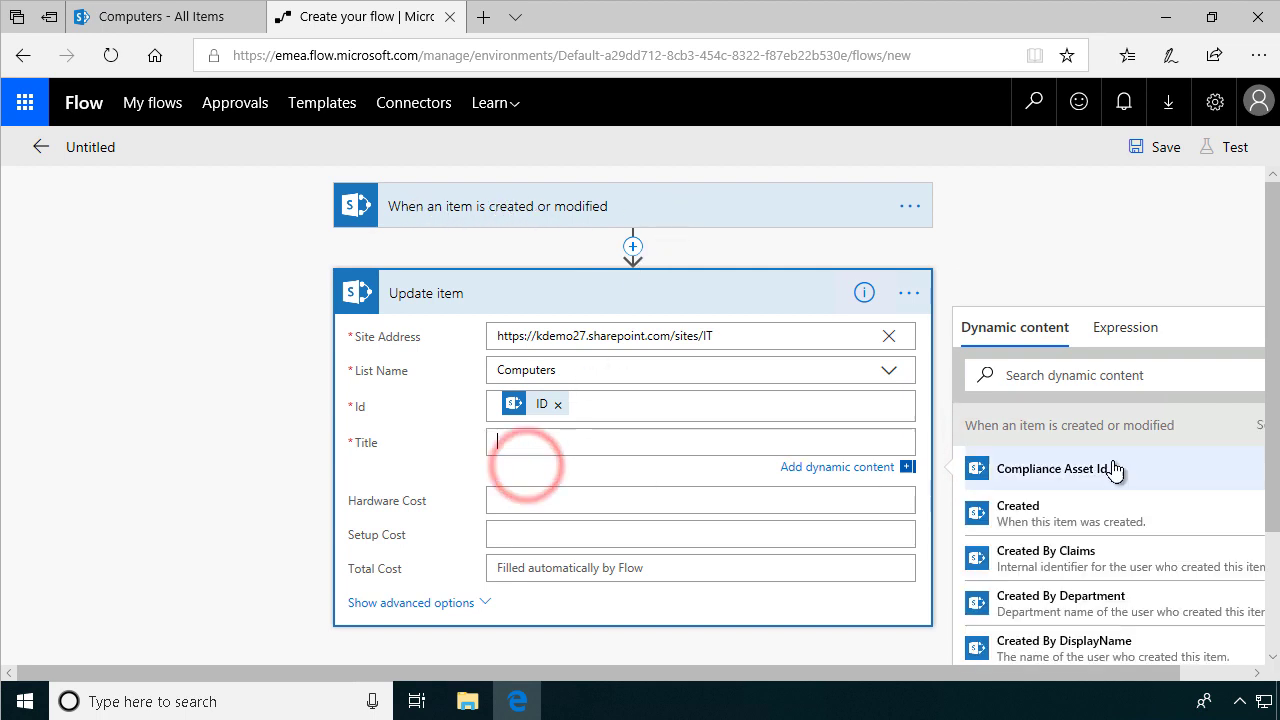
pyautogui.scroll(-10, 1268, 395)
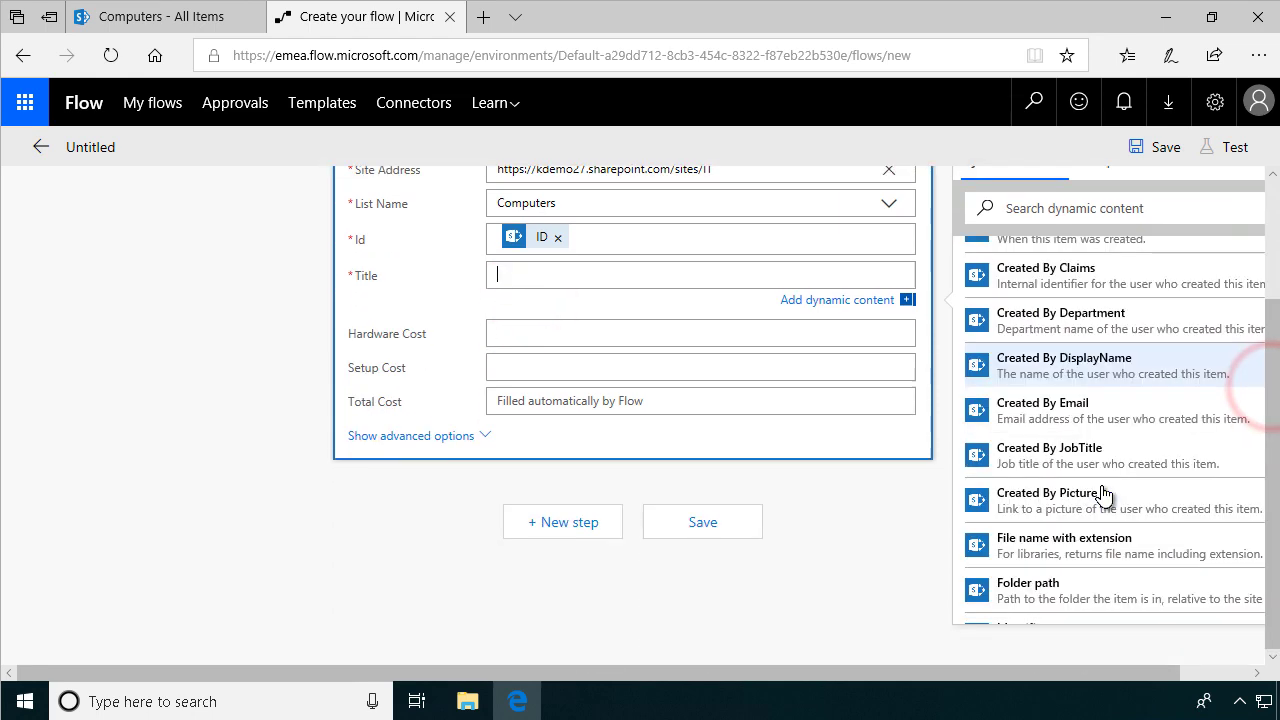
pyautogui.scroll(-3, 1112, 512)
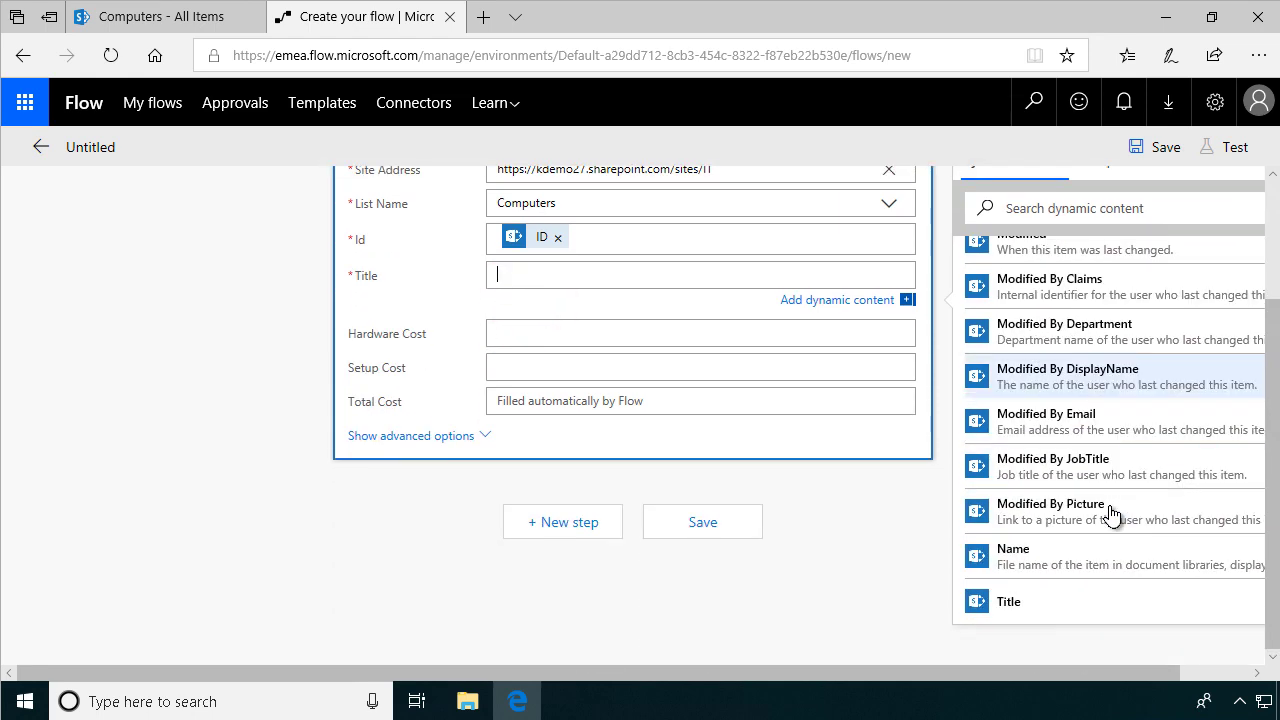
pyautogui.click(1050, 597)
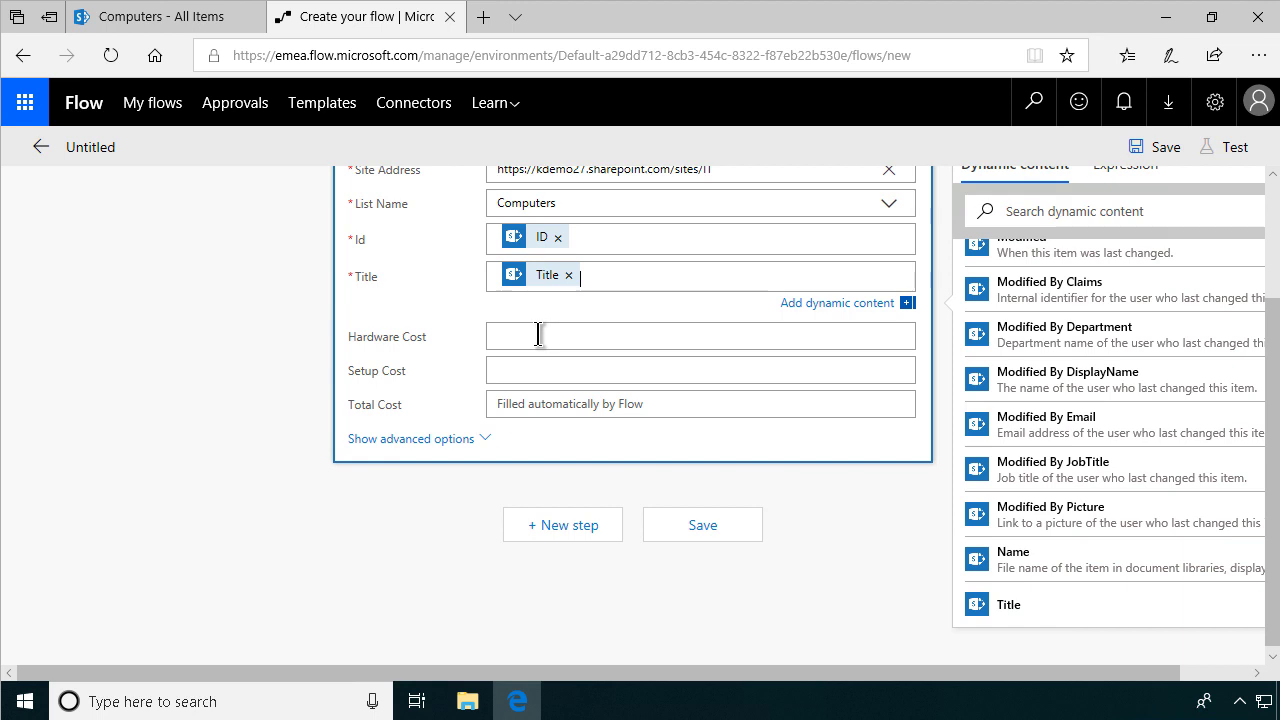
# - Start an add() expression for the Total Cost field with the trigger's Hardware Cost as its first summand
pyautogui.click(535, 402)
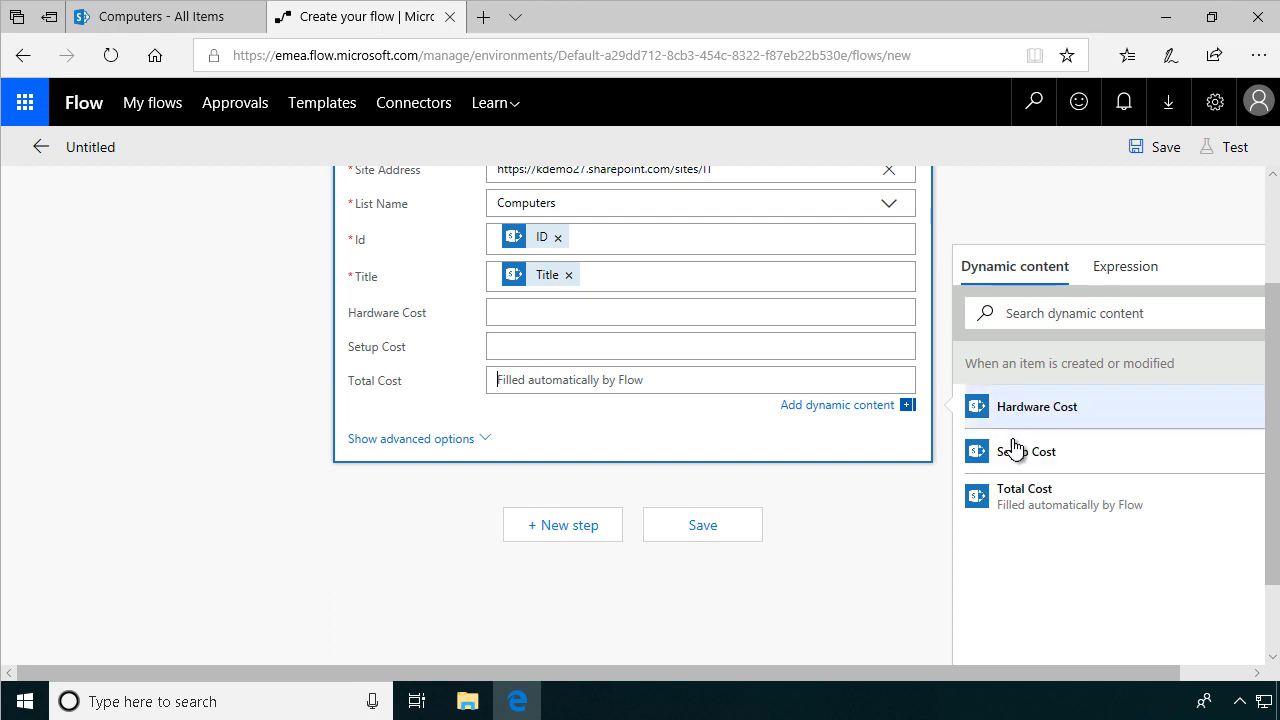
pyautogui.hotkey('ctrl', '-')
pyautogui.click(1005, 342)
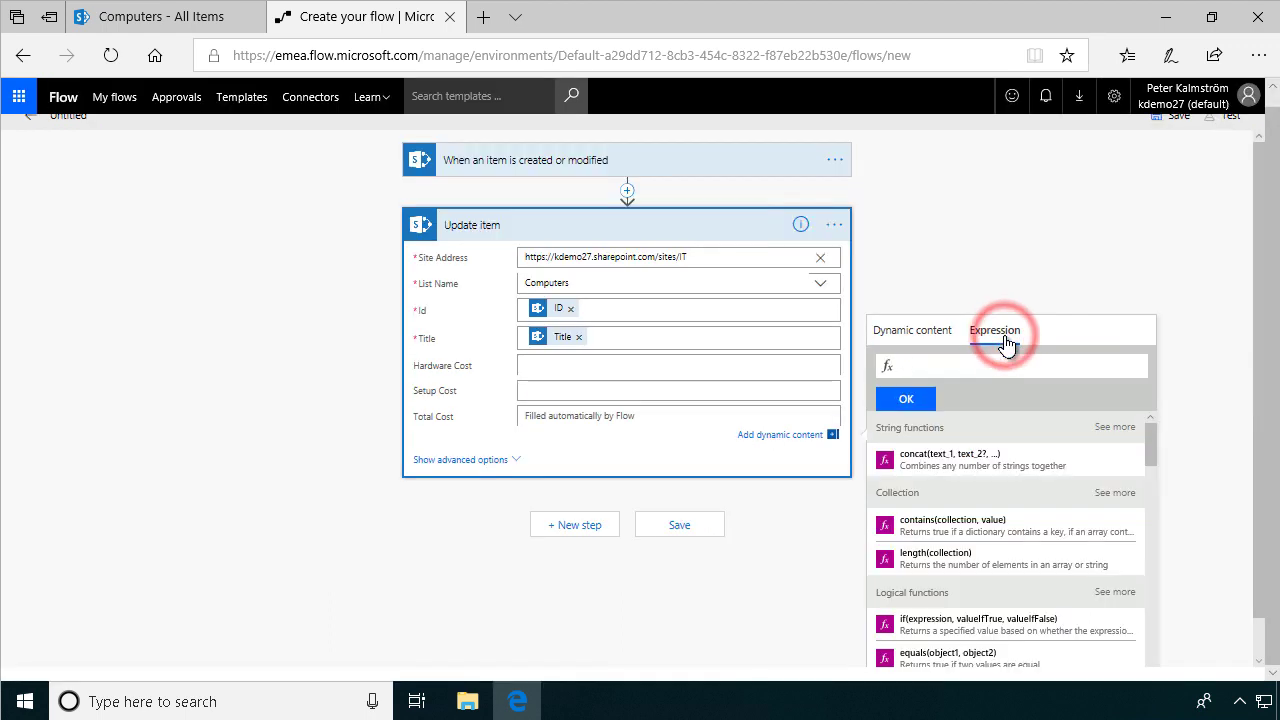
pyautogui.write('add')
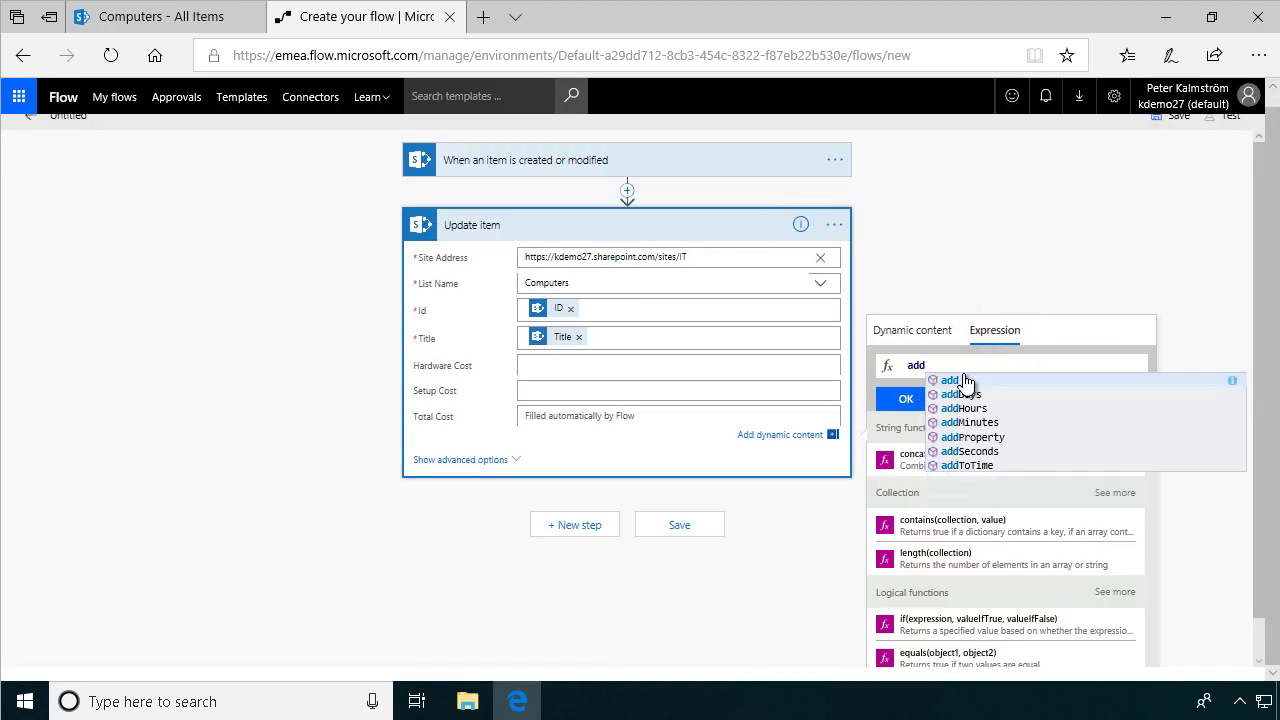
pyautogui.click(960, 368)
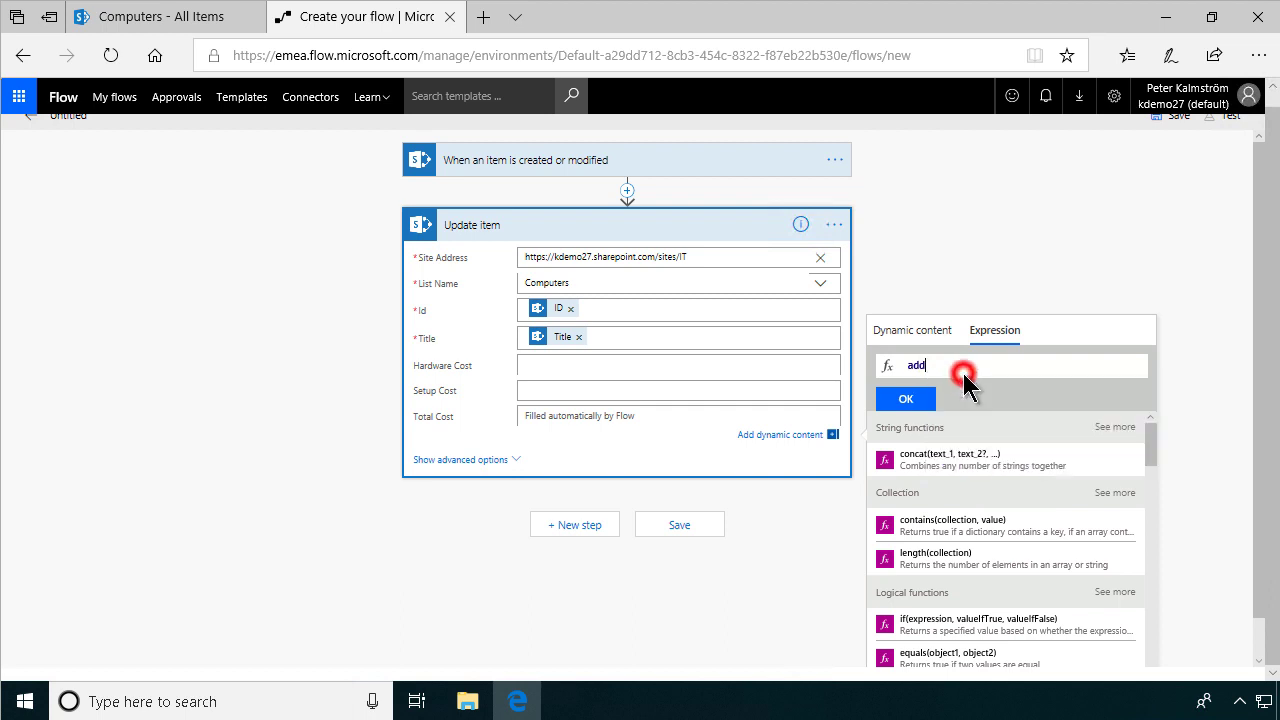
pyautogui.write('(')
pyautogui.click(913, 333)
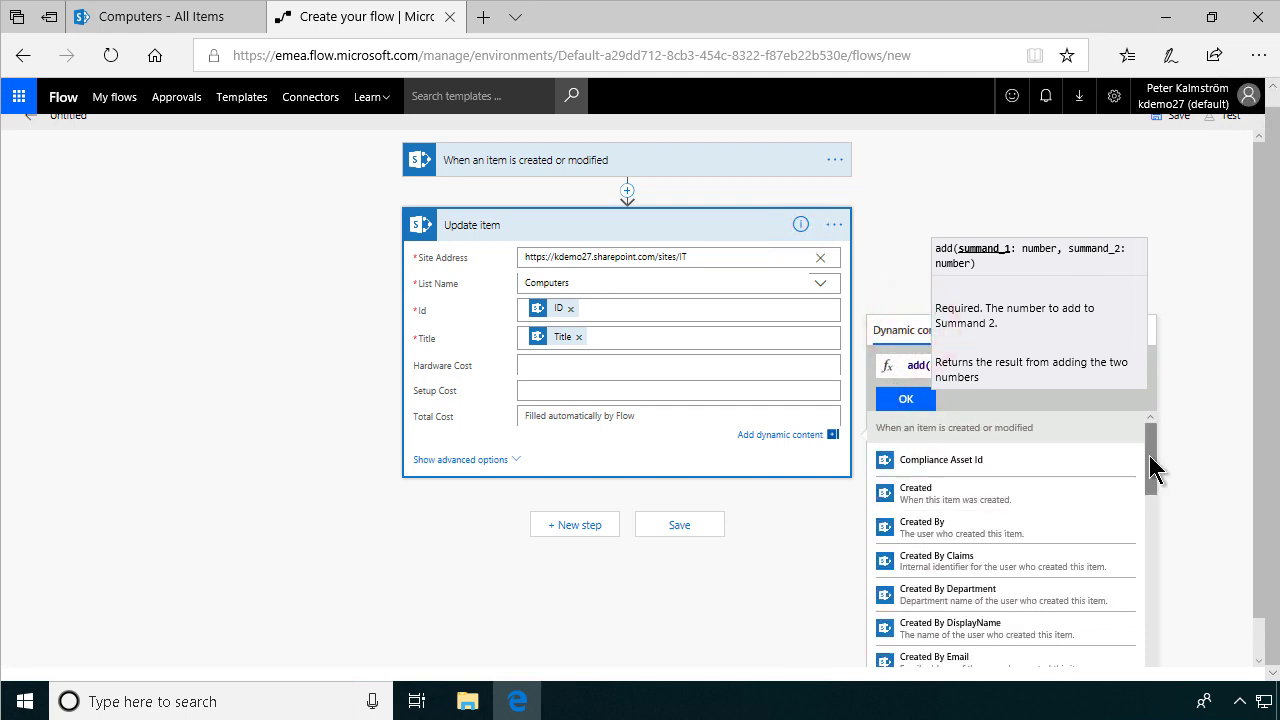
pyautogui.moveTo(1152, 468); pyautogui.dragTo(1157, 540)
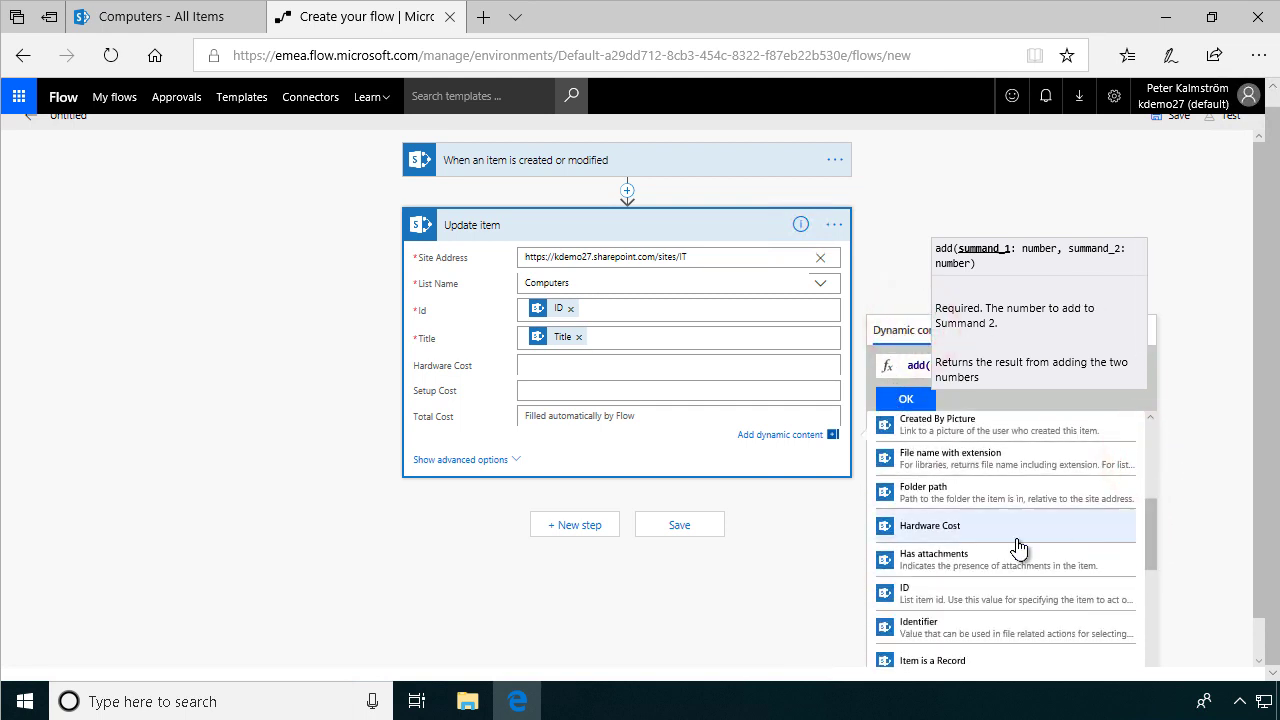
pyautogui.click(958, 525)
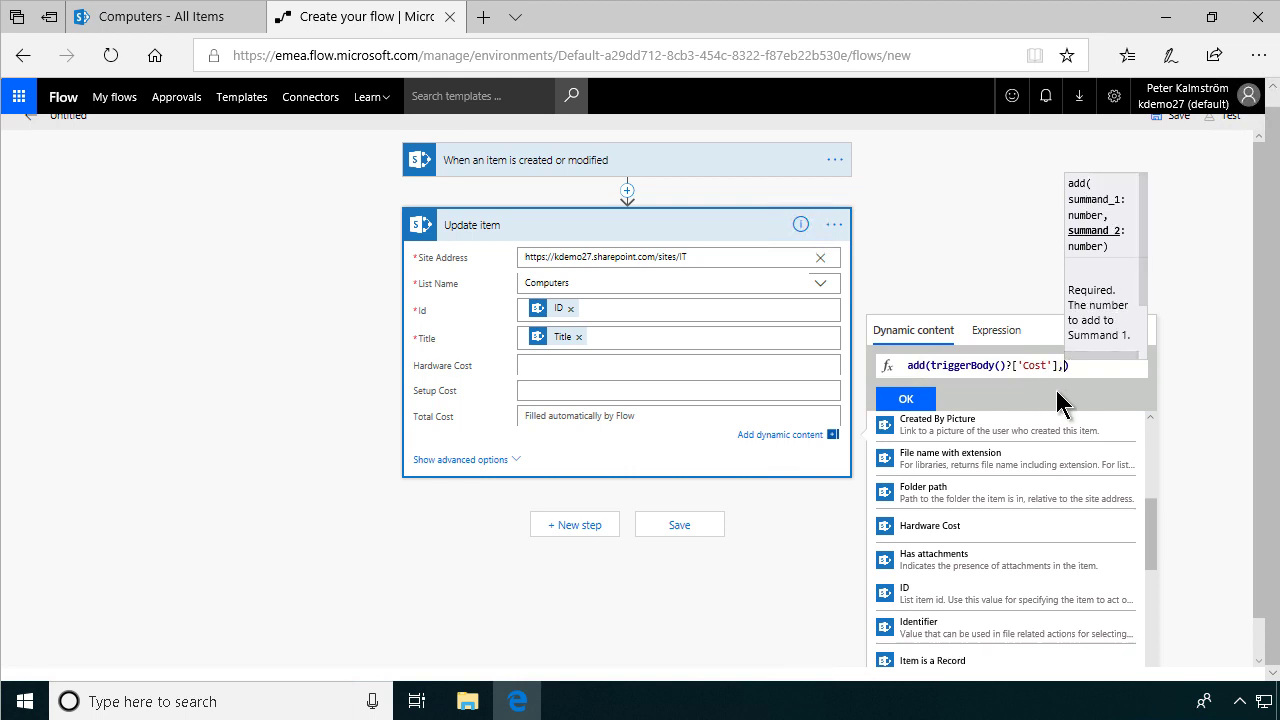
# - Use the trigger's Setup Cost as the second summand and insert the finished expression into Total Cost
pyautogui.moveTo(1160, 505); pyautogui.dragTo(1160, 620)
pyautogui.scroll(-3, 1094, 606)
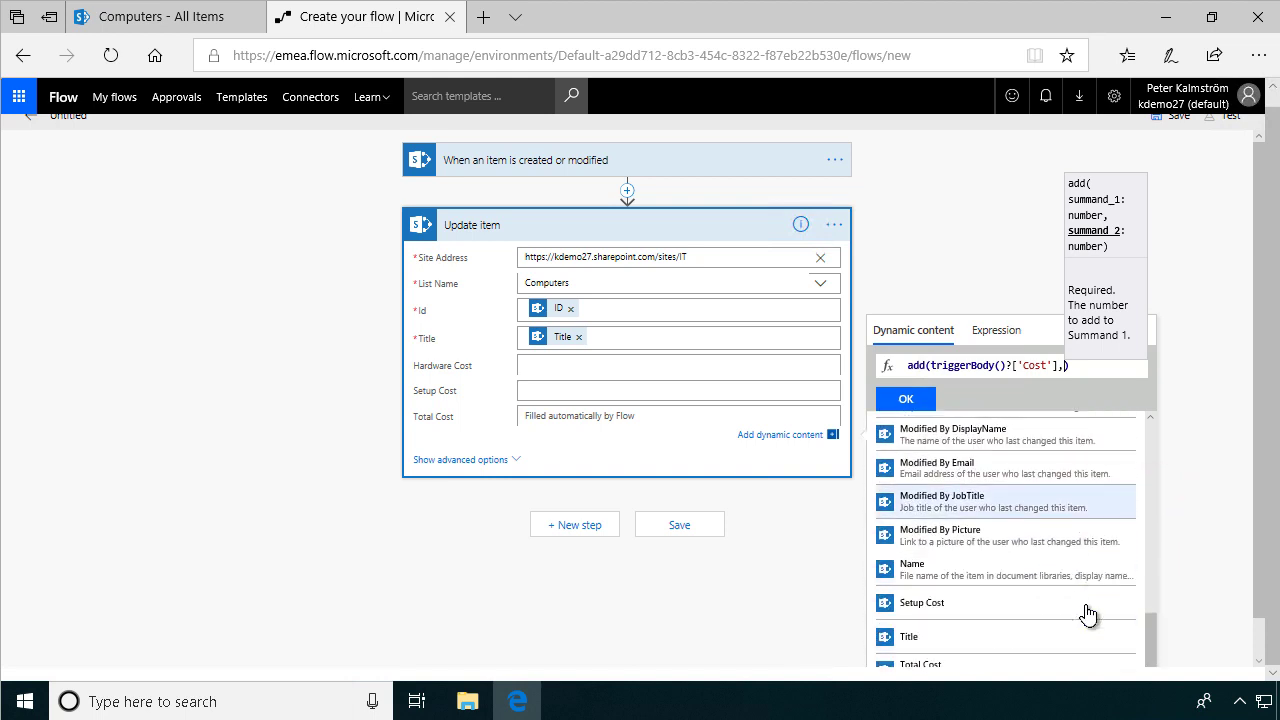
pyautogui.click(948, 588)
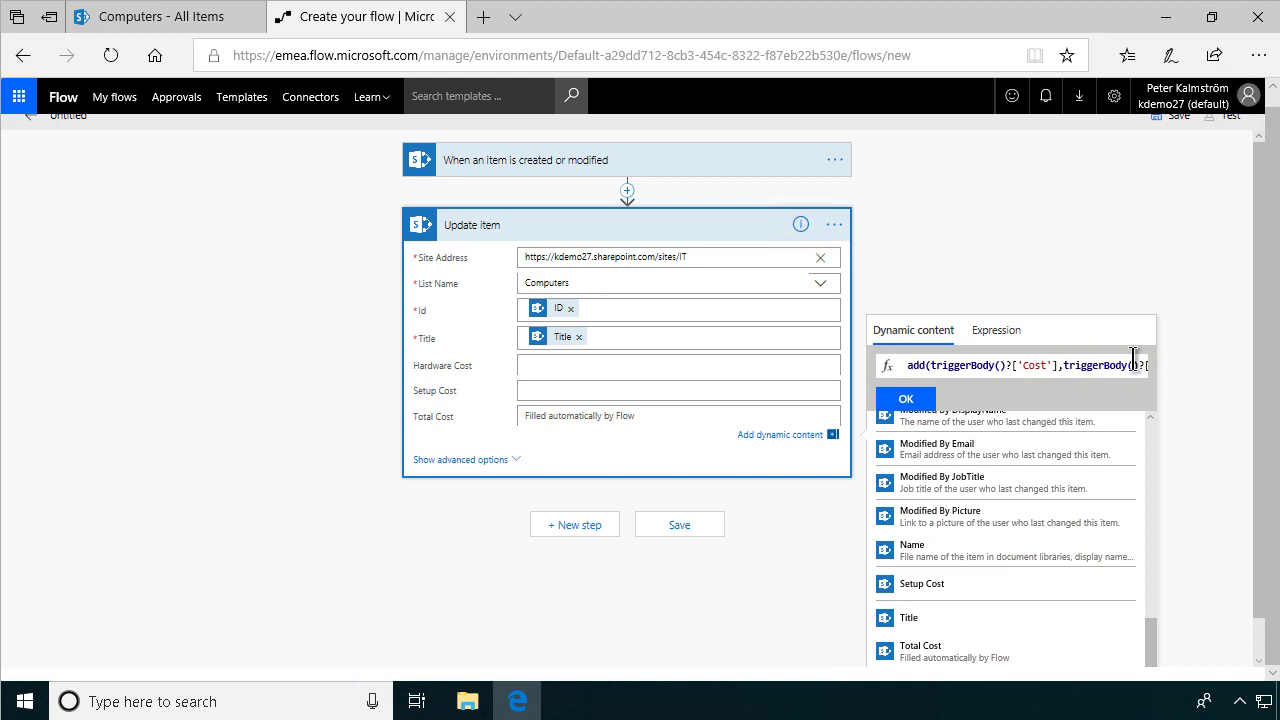
pyautogui.click(911, 400)
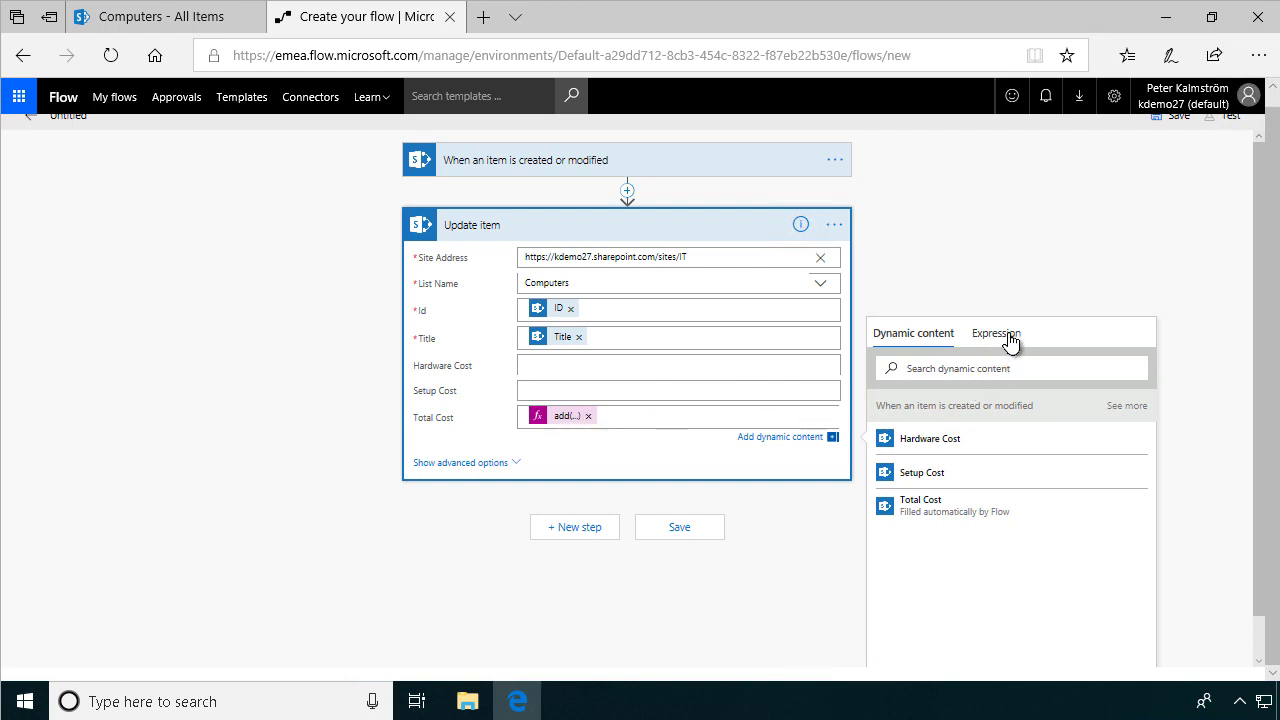
# - Save the flow and start a test of it with the option "I'll perform the trigger action"
pyautogui.click(670, 534)
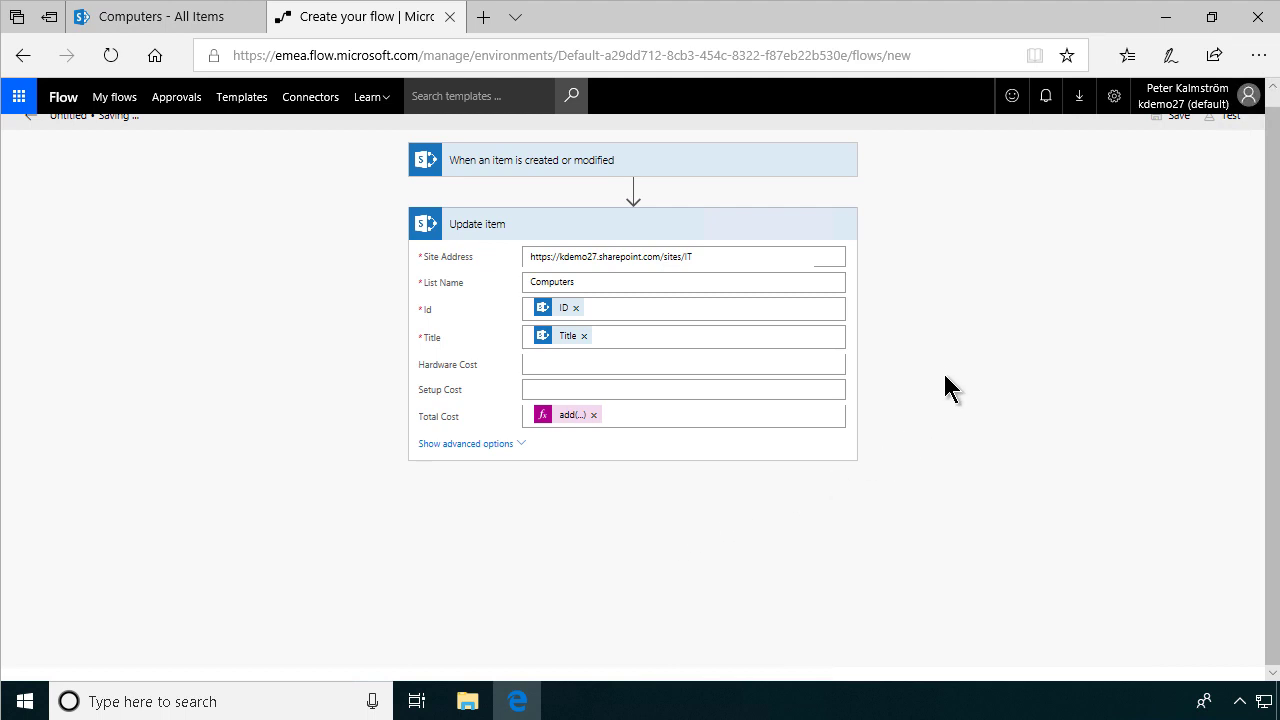
pyautogui.click(1232, 131)
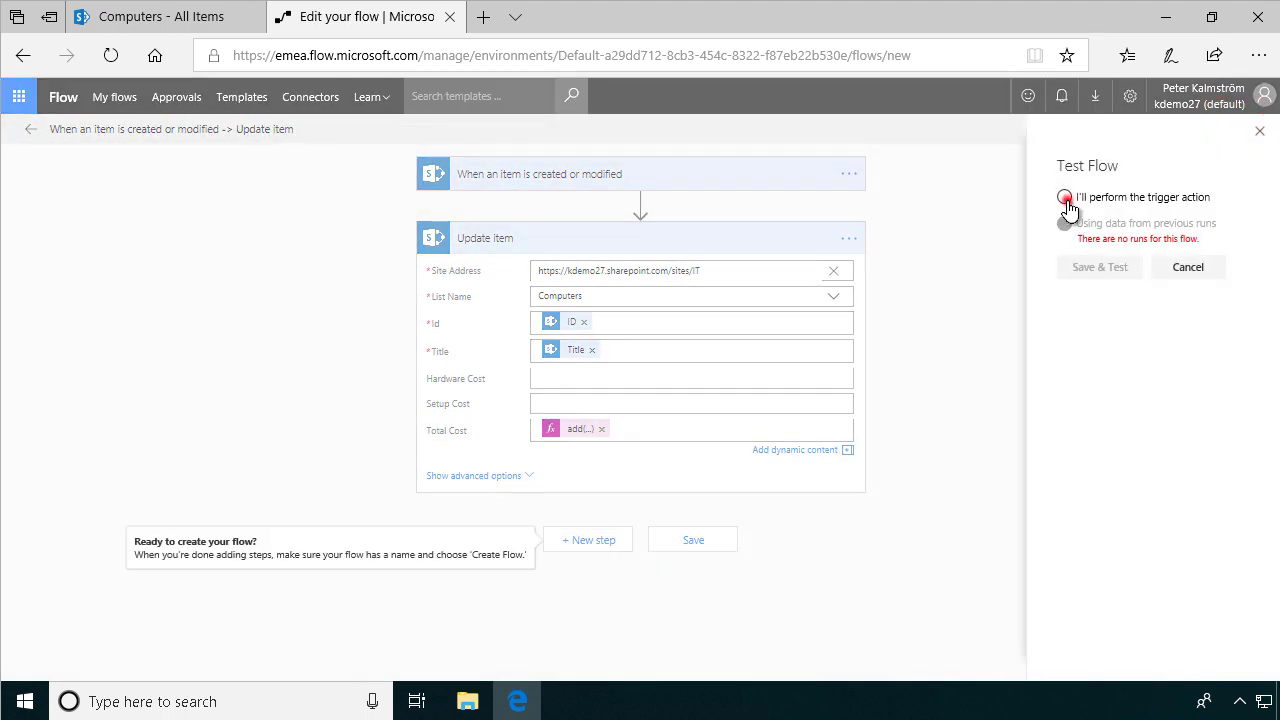
pyautogui.click(1066, 199)
pyautogui.click(1100, 267)
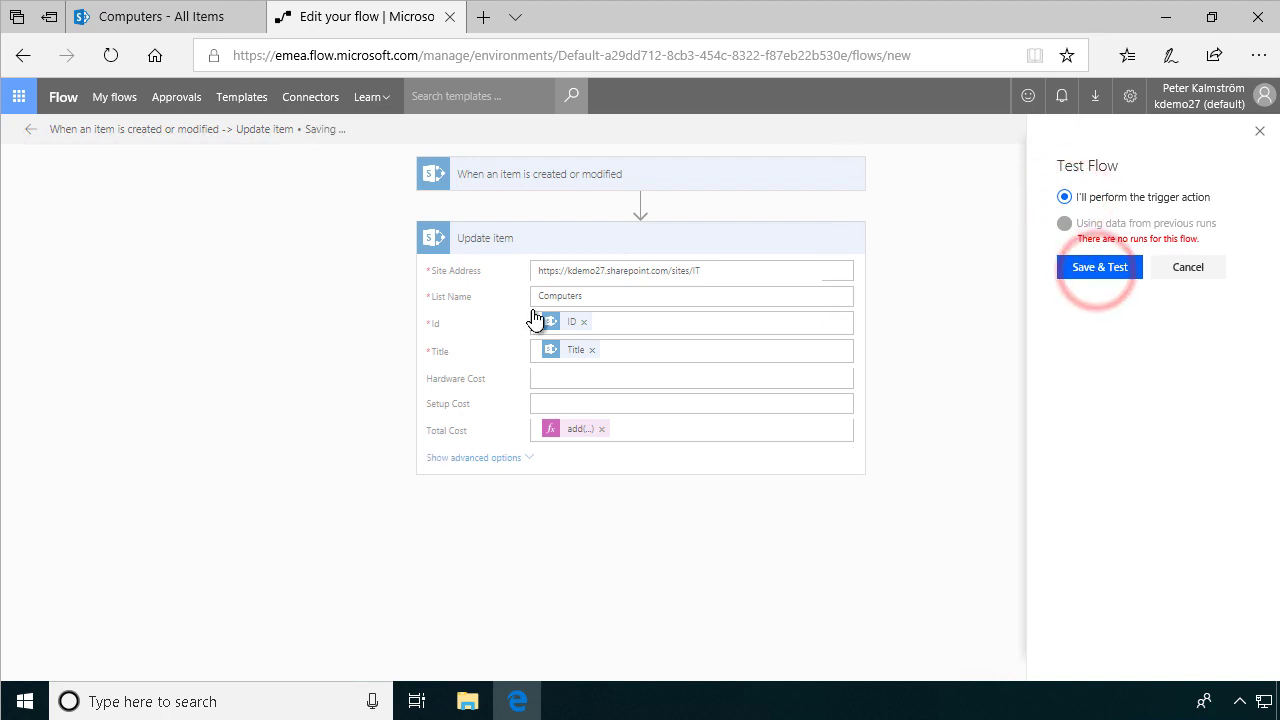
# - Switch to the Computers list and append "1" to the laptop item's title in quick edit, ending the list editing
pyautogui.click(167, 27)
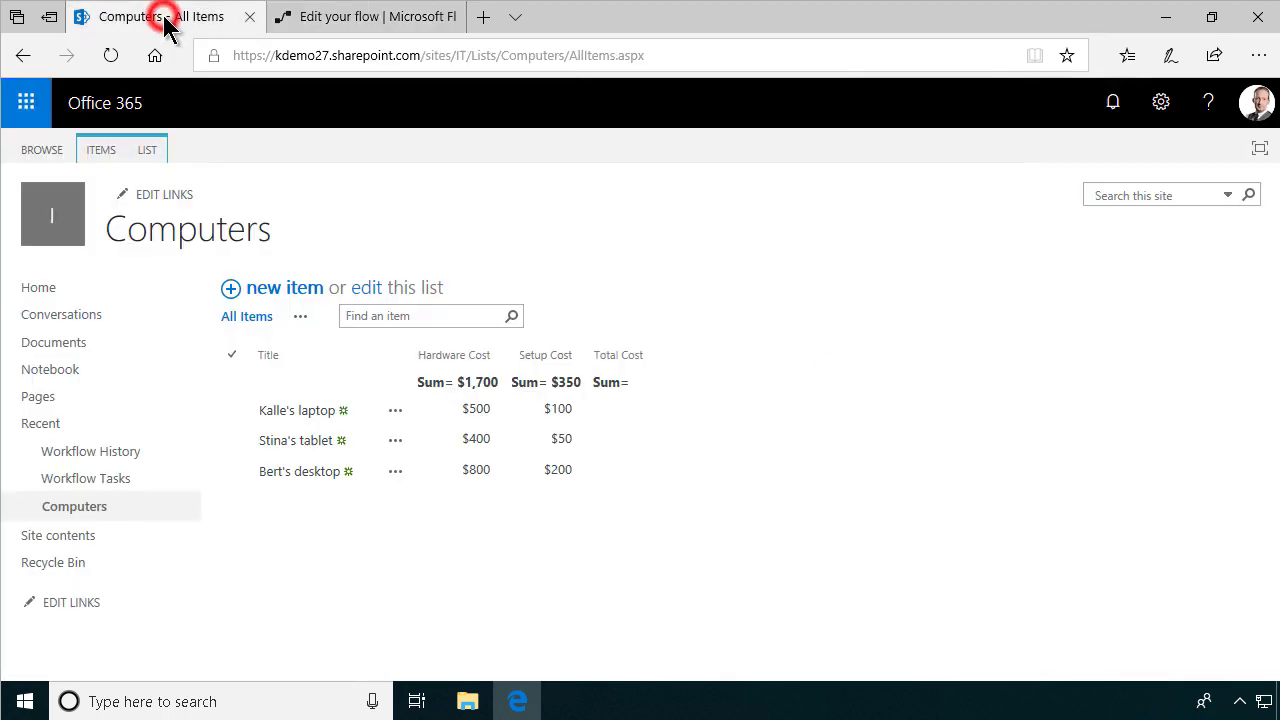
pyautogui.click(370, 290)
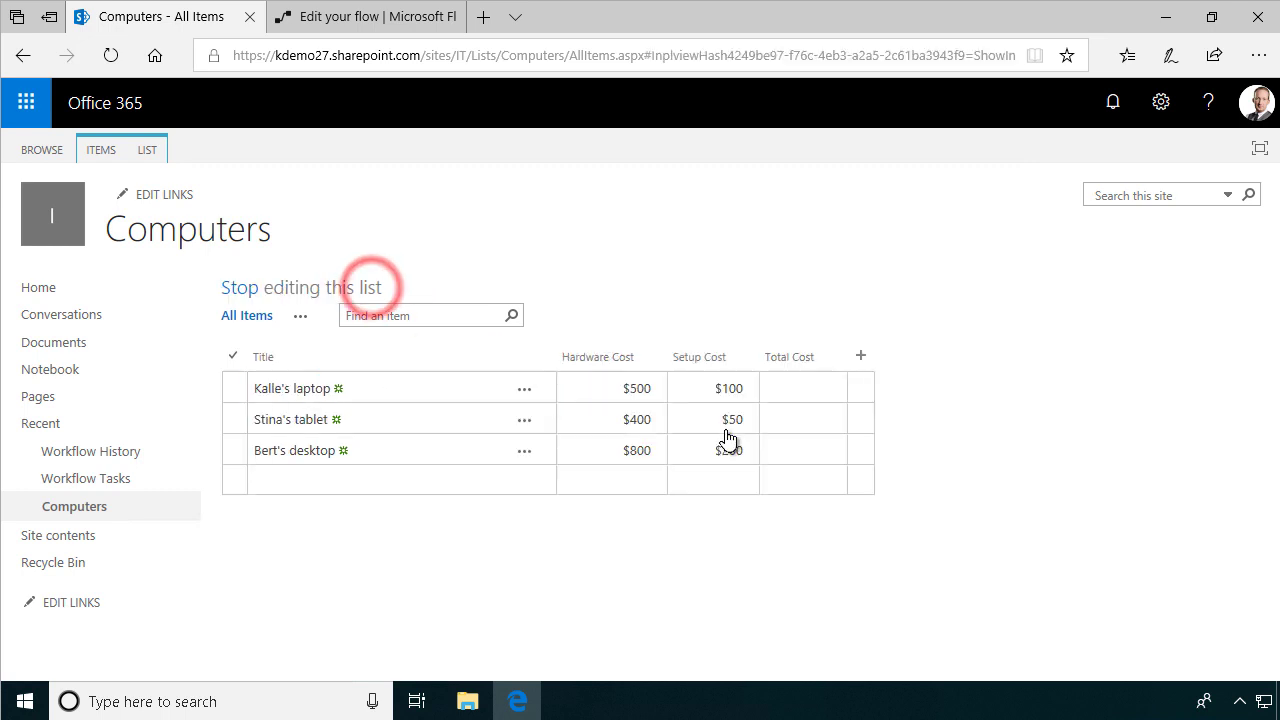
pyautogui.click(448, 391)
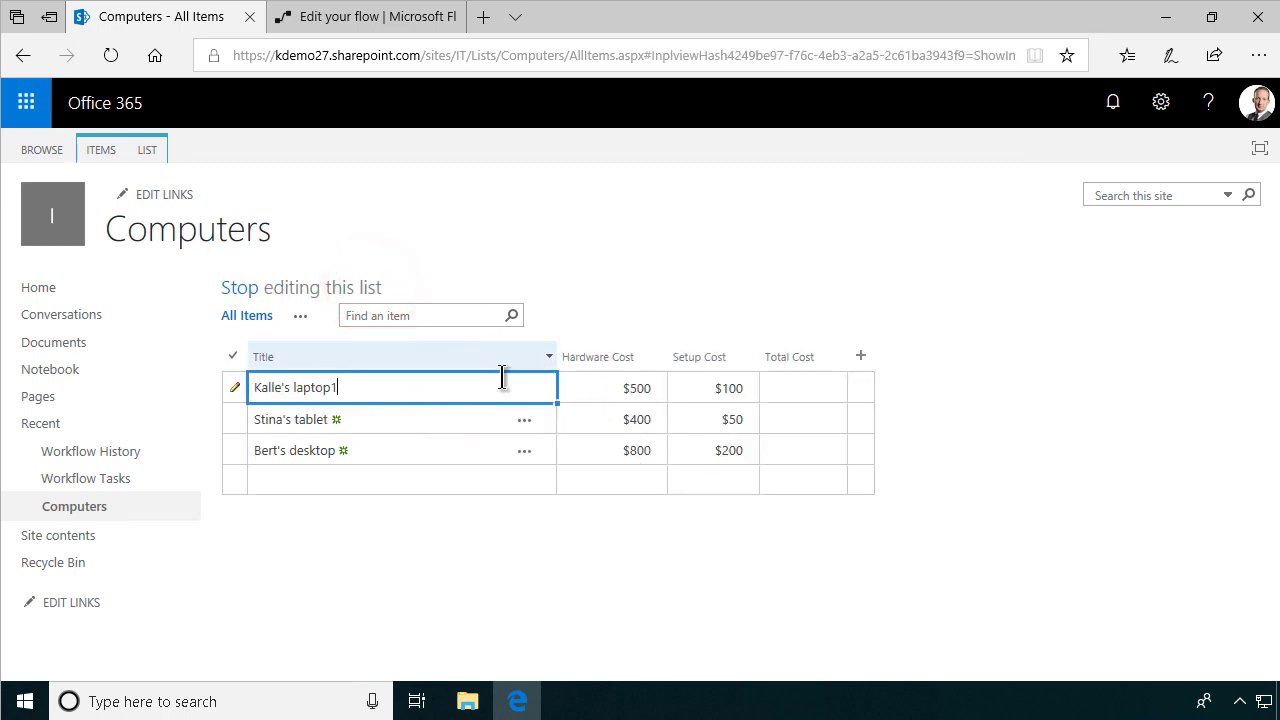
pyautogui.click(427, 421)
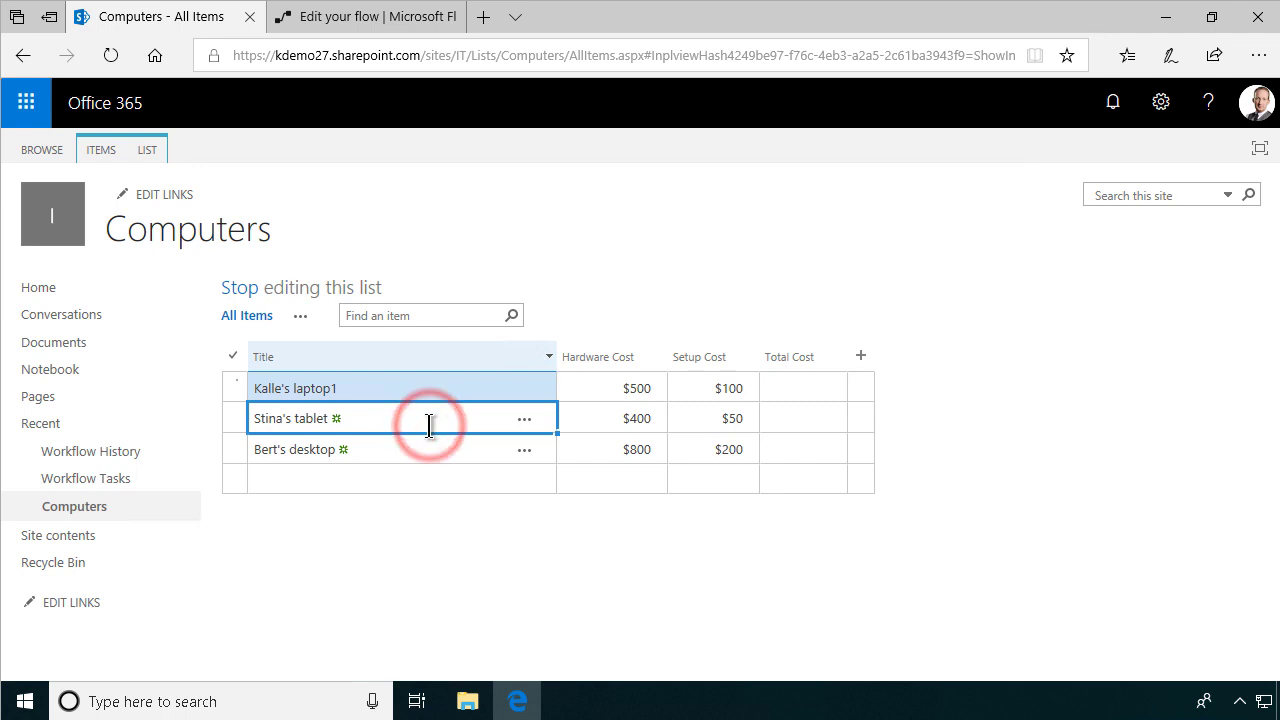
pyautogui.click(232, 288)
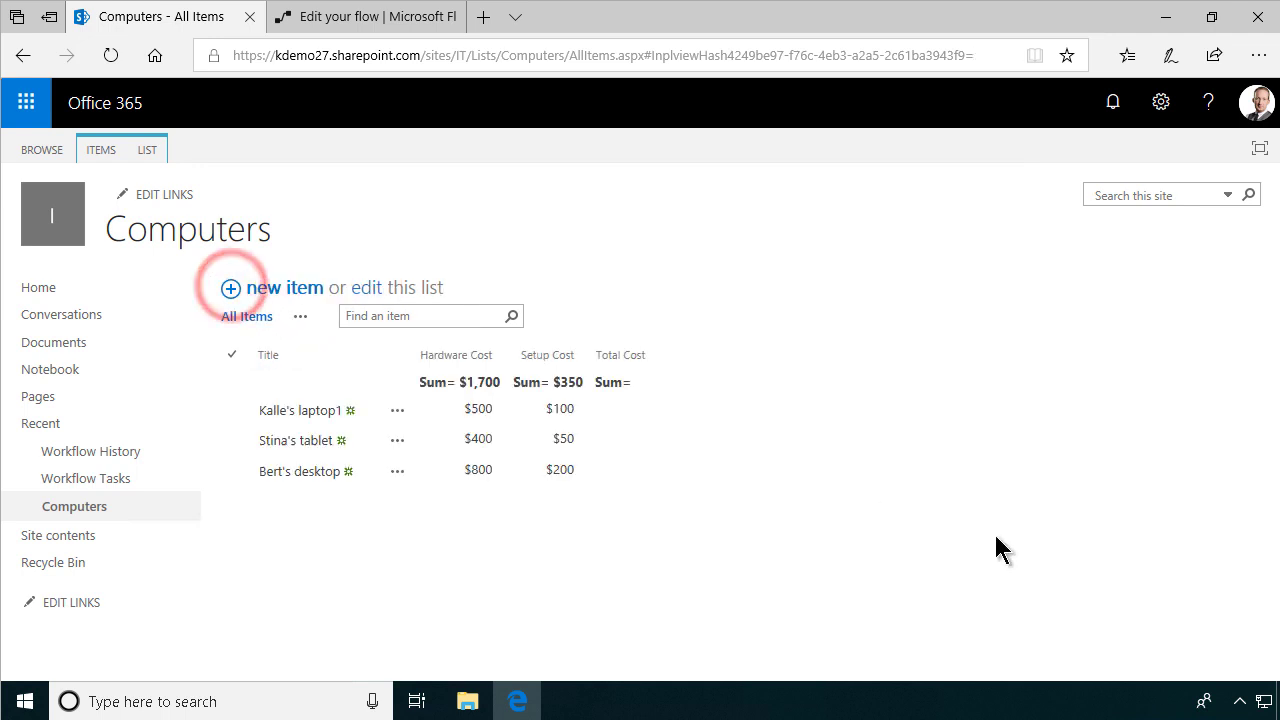
# - Reload the Computers list to check the laptop's Total Cost and check the flow's test run status
pyautogui.click(110, 56)
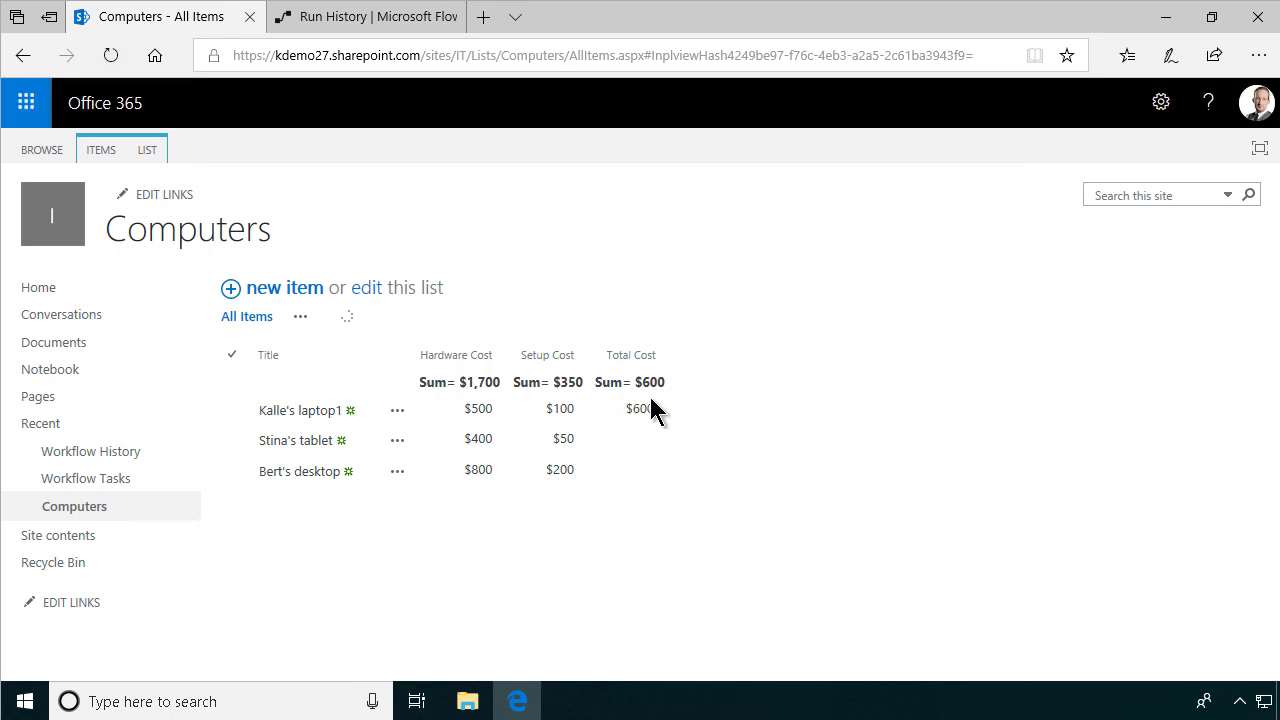
pyautogui.click(345, 20)
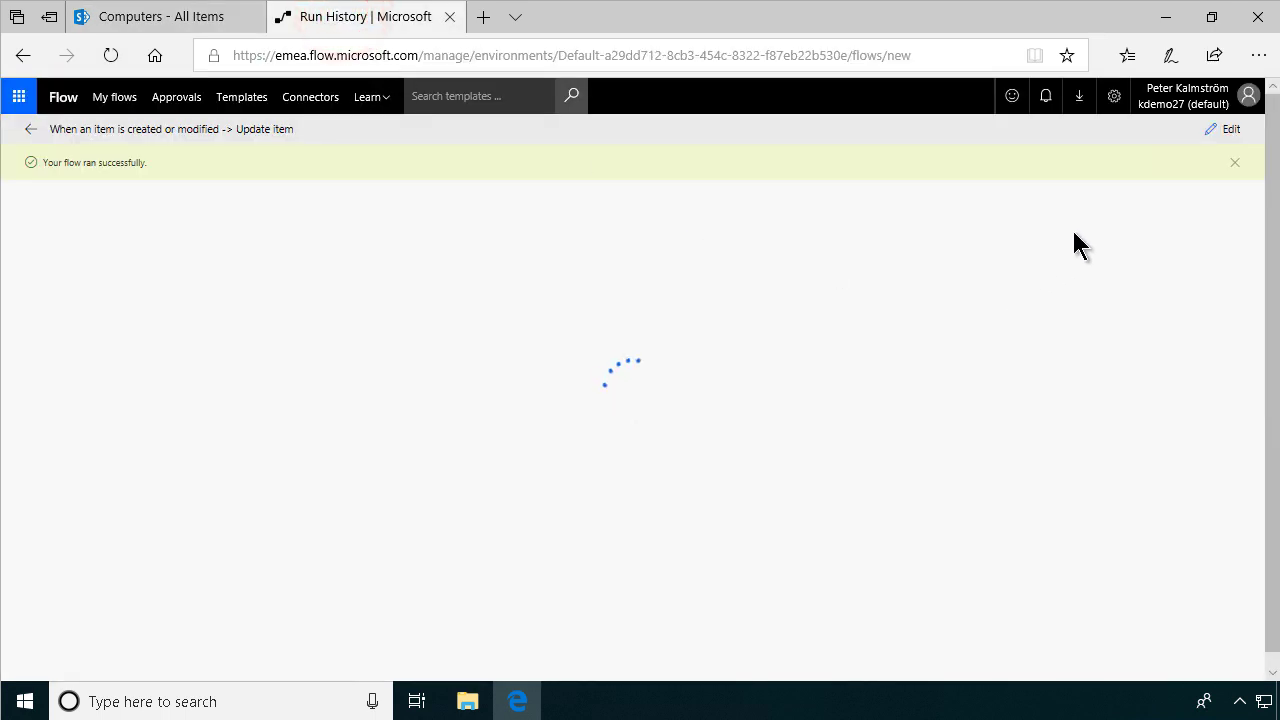
pyautogui.click(149, 22)
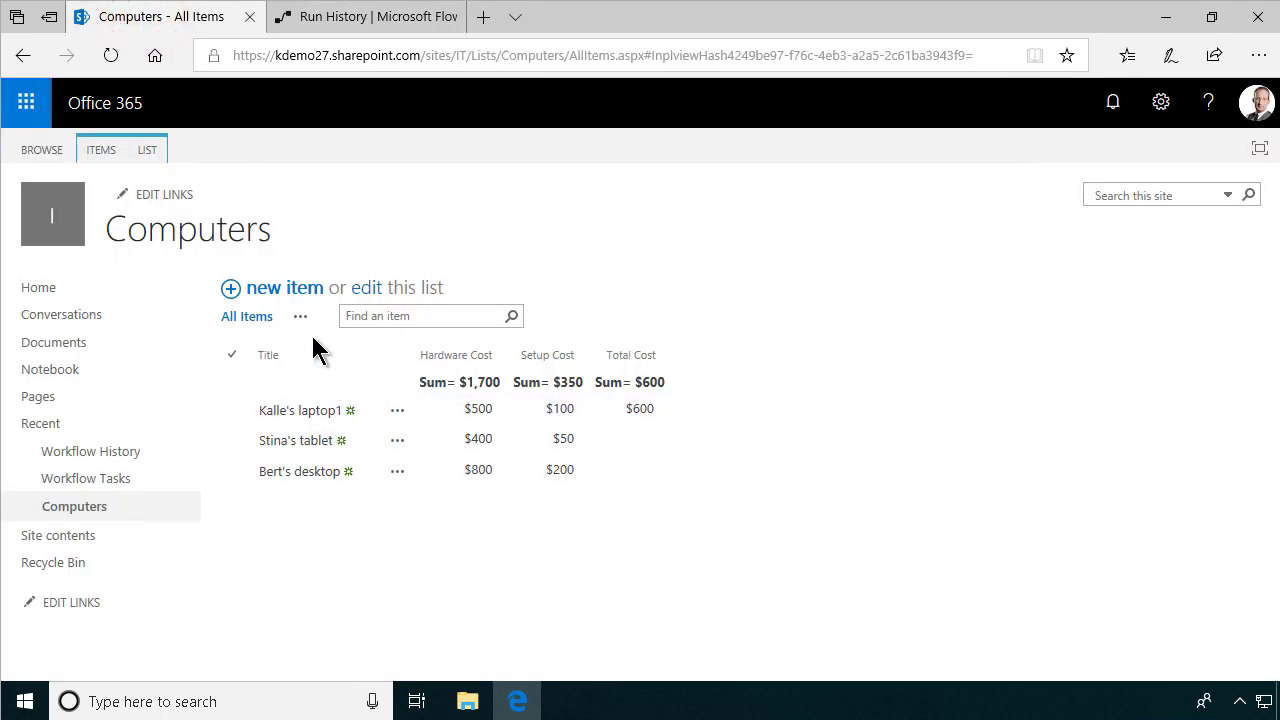
# - Create a single line of text column named "test" in the Computers list, keeping the default settings
pyautogui.click(145, 150)
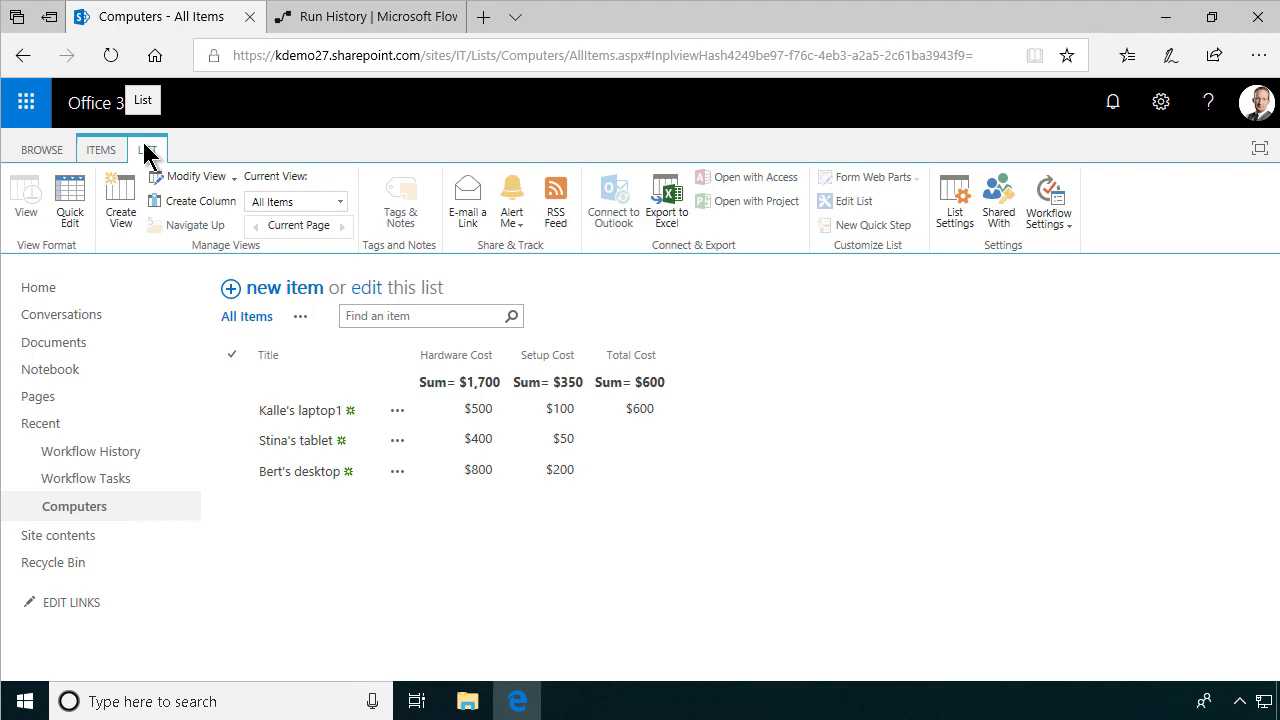
pyautogui.click(175, 200)
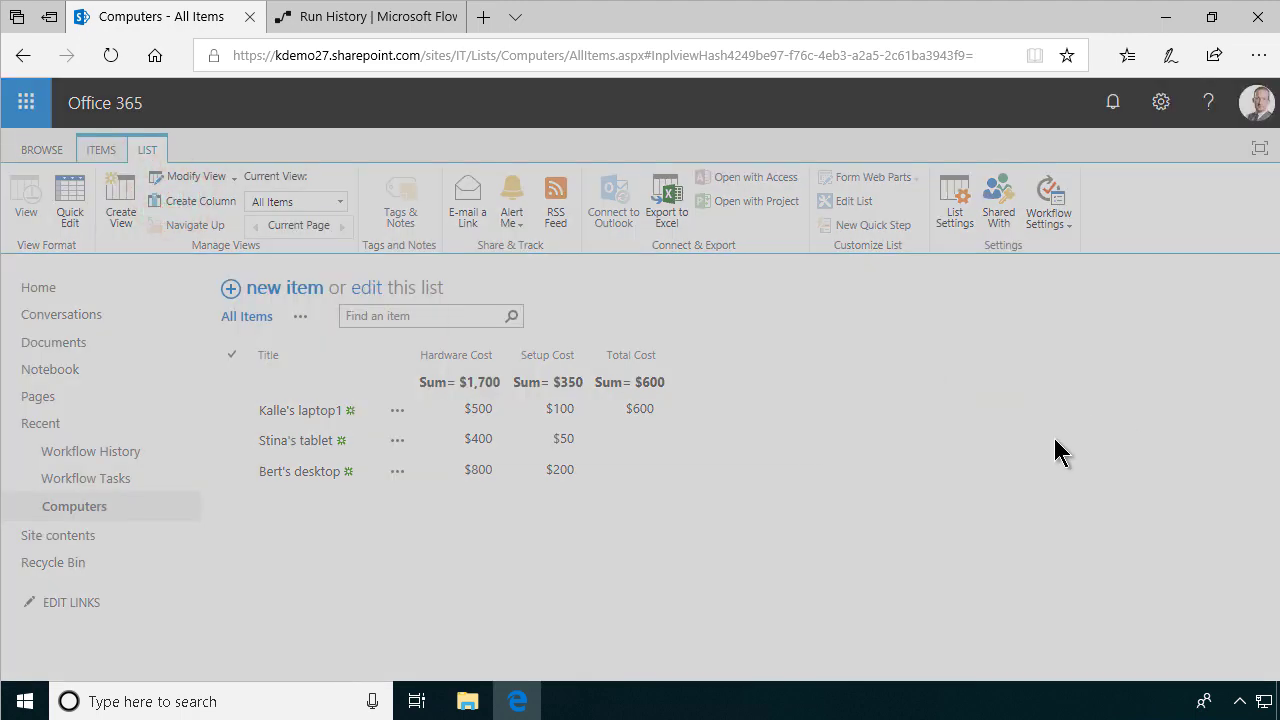
pyautogui.write('test')
pyautogui.scroll(-3, 923, 472)
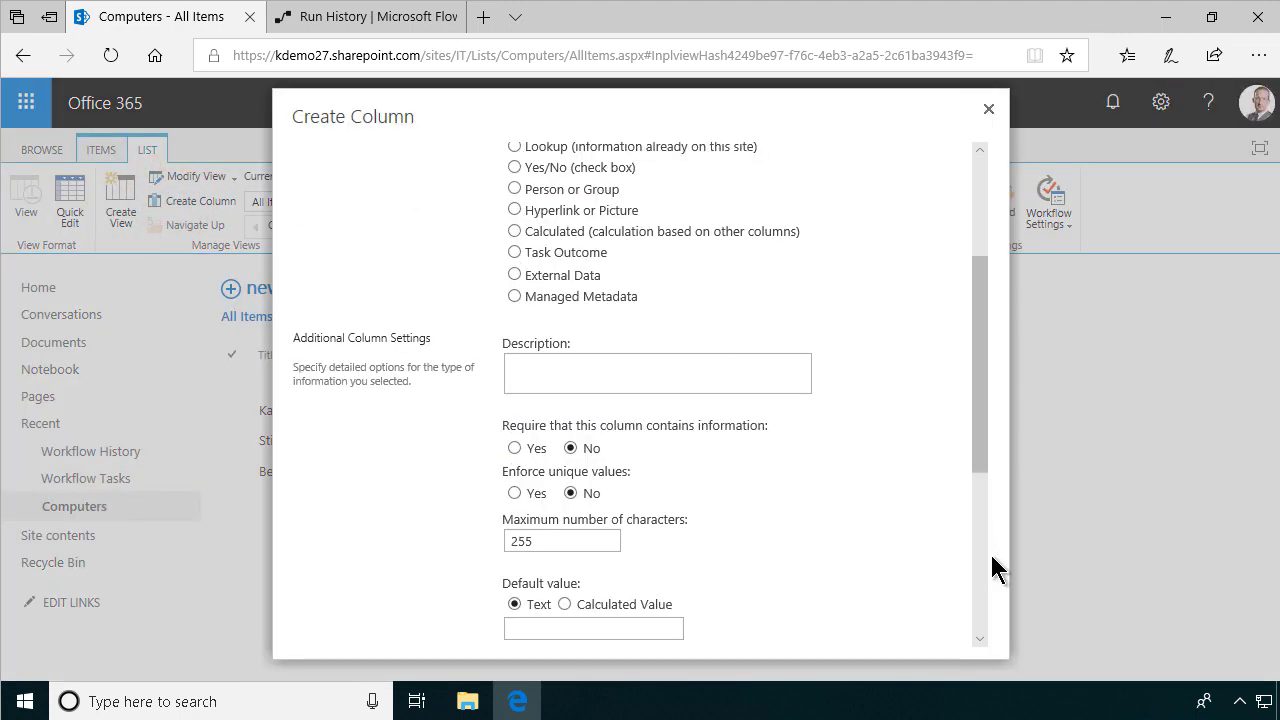
pyautogui.scroll(-3, 955, 605)
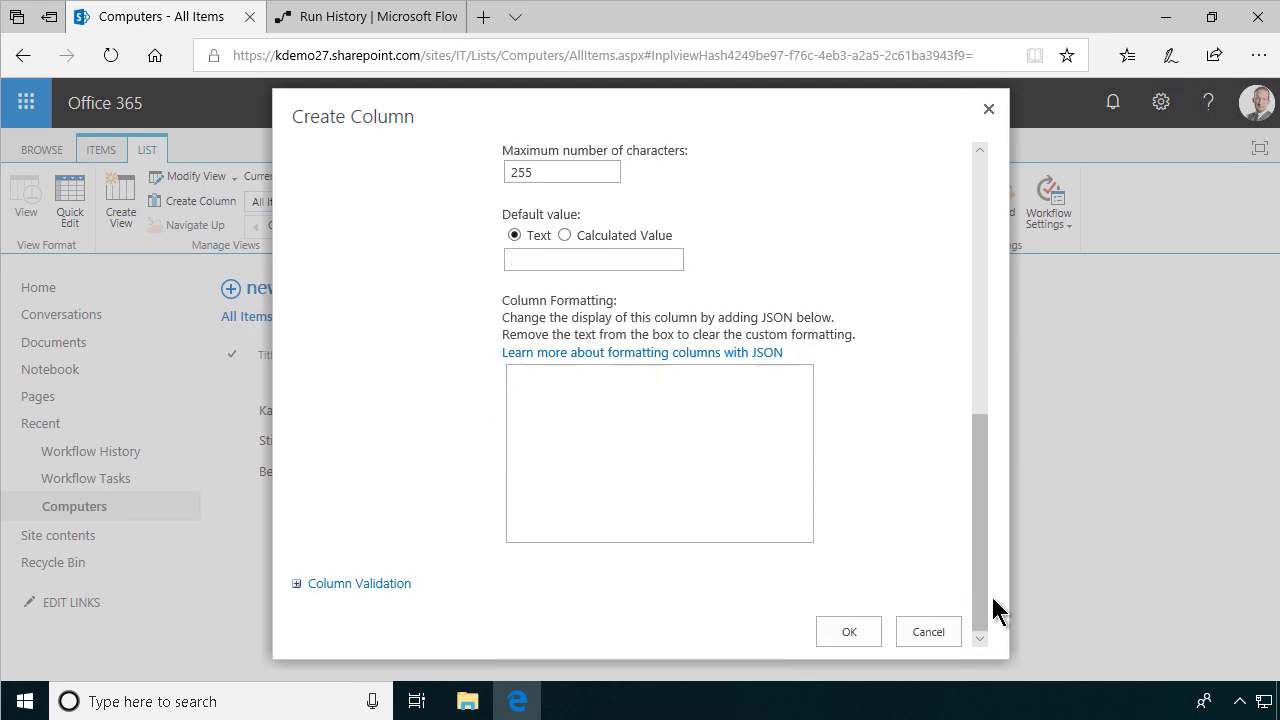
pyautogui.click(856, 628)
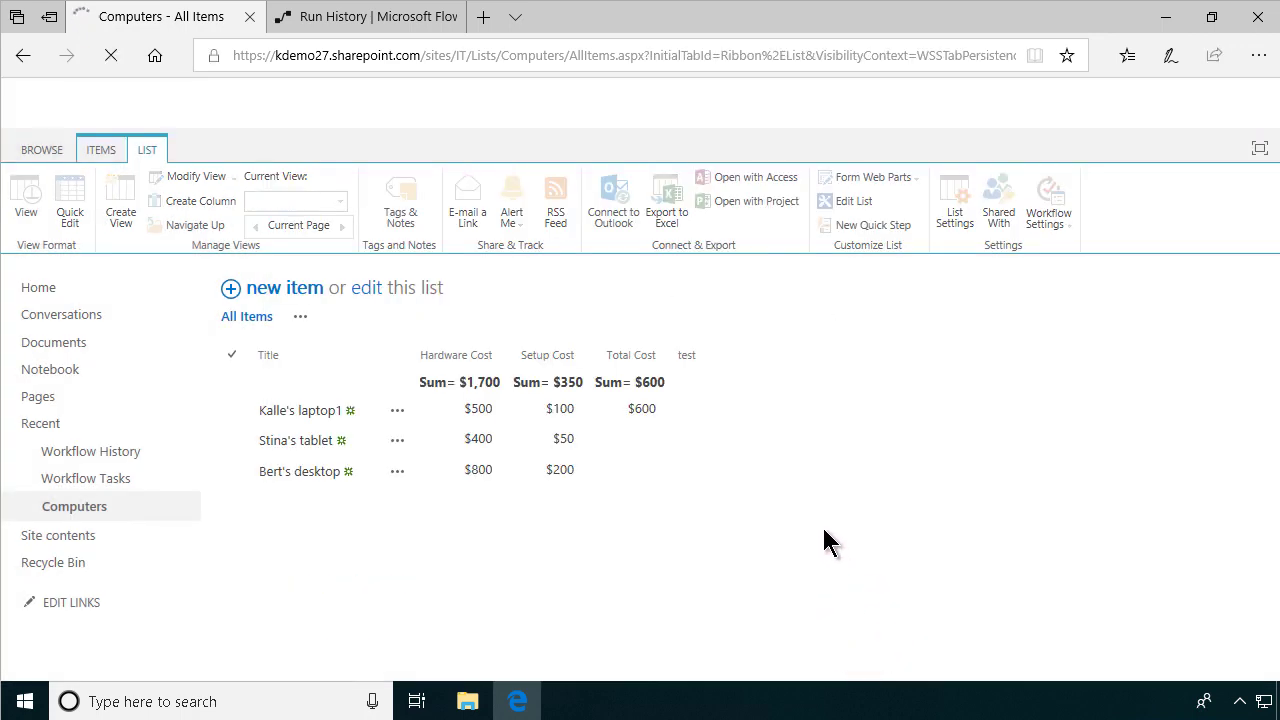
# - Enter 1 in the test column for the first item in quick edit and fill it down to all three items
pyautogui.click(365, 290)
pyautogui.click(878, 387)
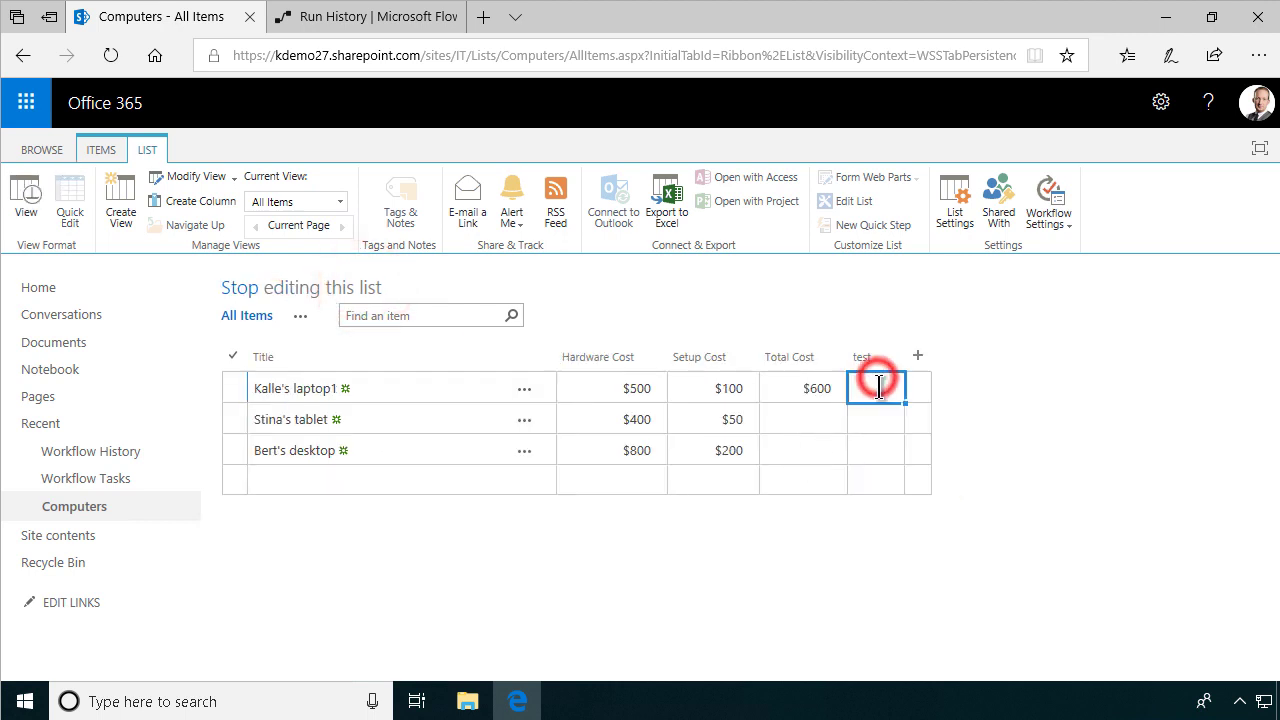
pyautogui.write('1')
pyautogui.click(890, 410)
pyautogui.click(893, 390)
pyautogui.moveTo(905, 402); pyautogui.dragTo(903, 455)
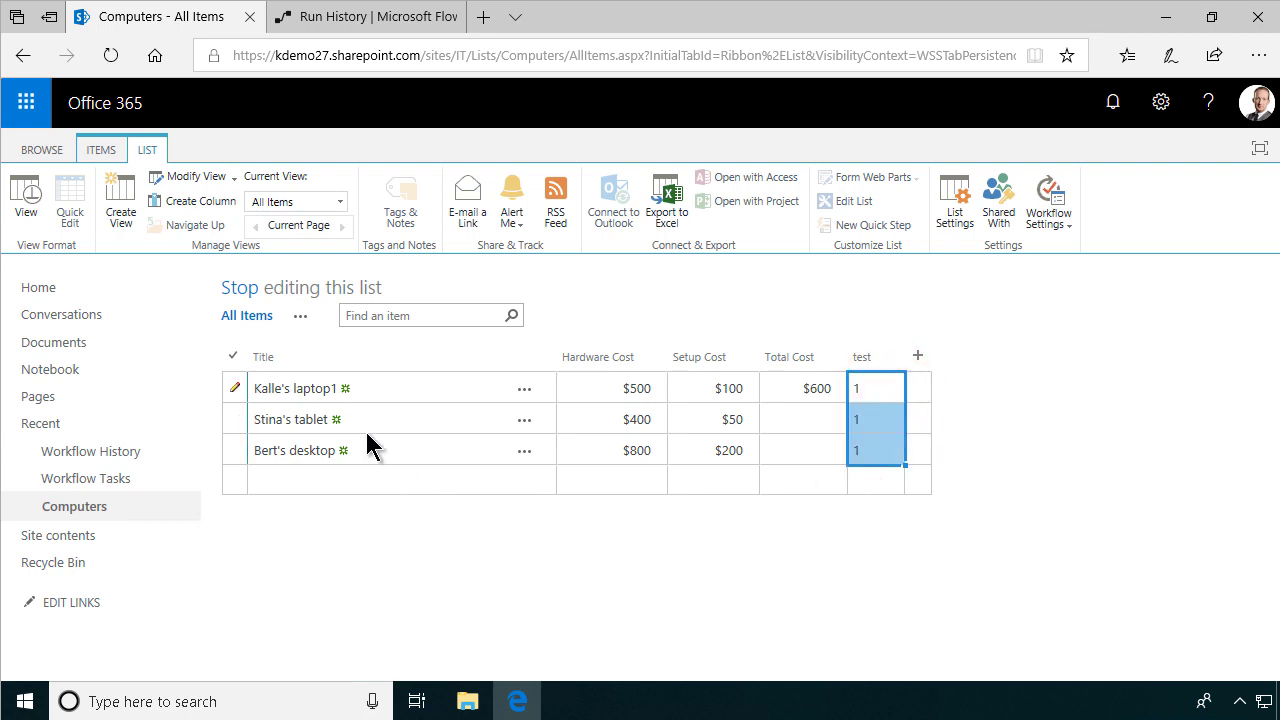
# - Remove the trailing 1 from the laptop item's title and stop editing the list
pyautogui.click(341, 387)
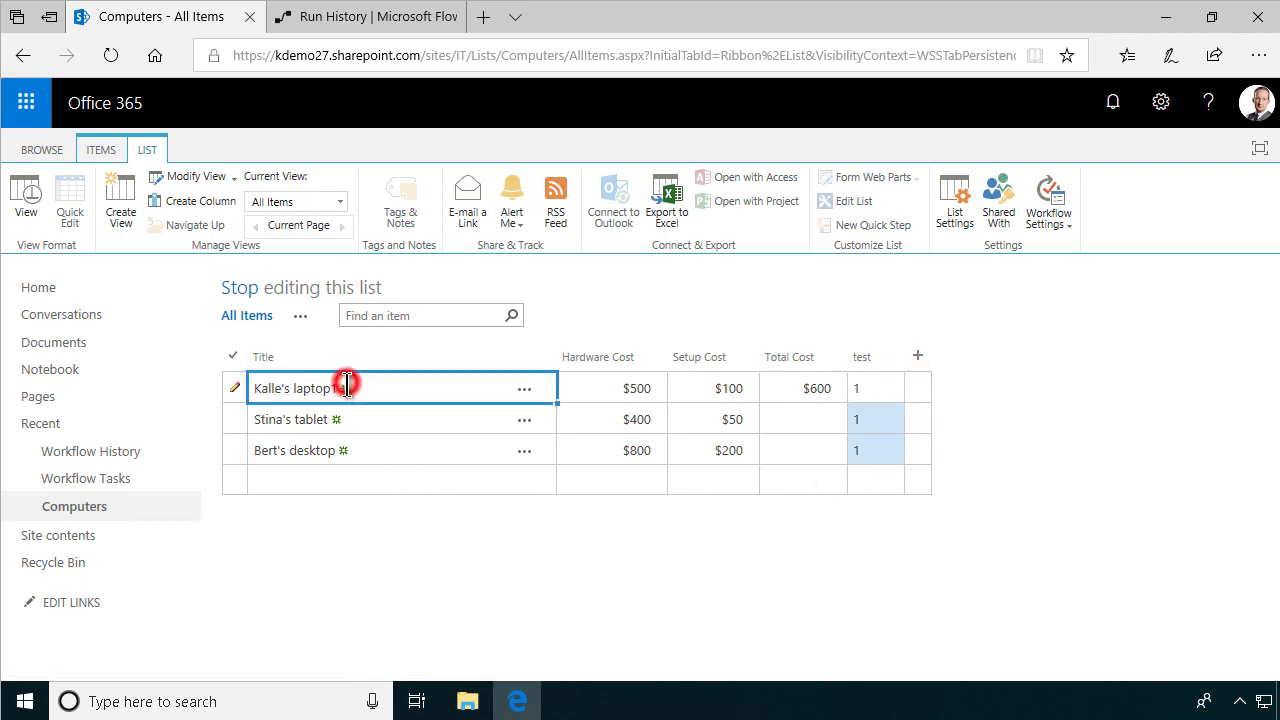
pyautogui.press('BackSpace')
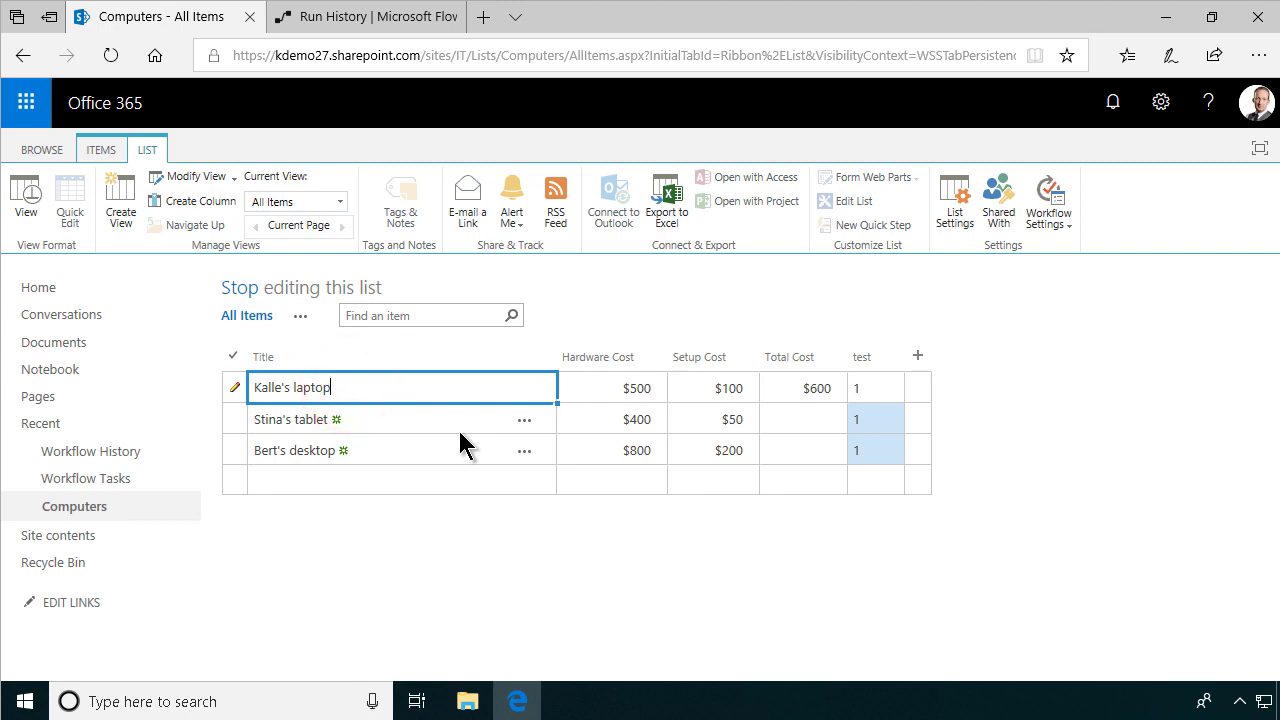
pyautogui.press('Return')
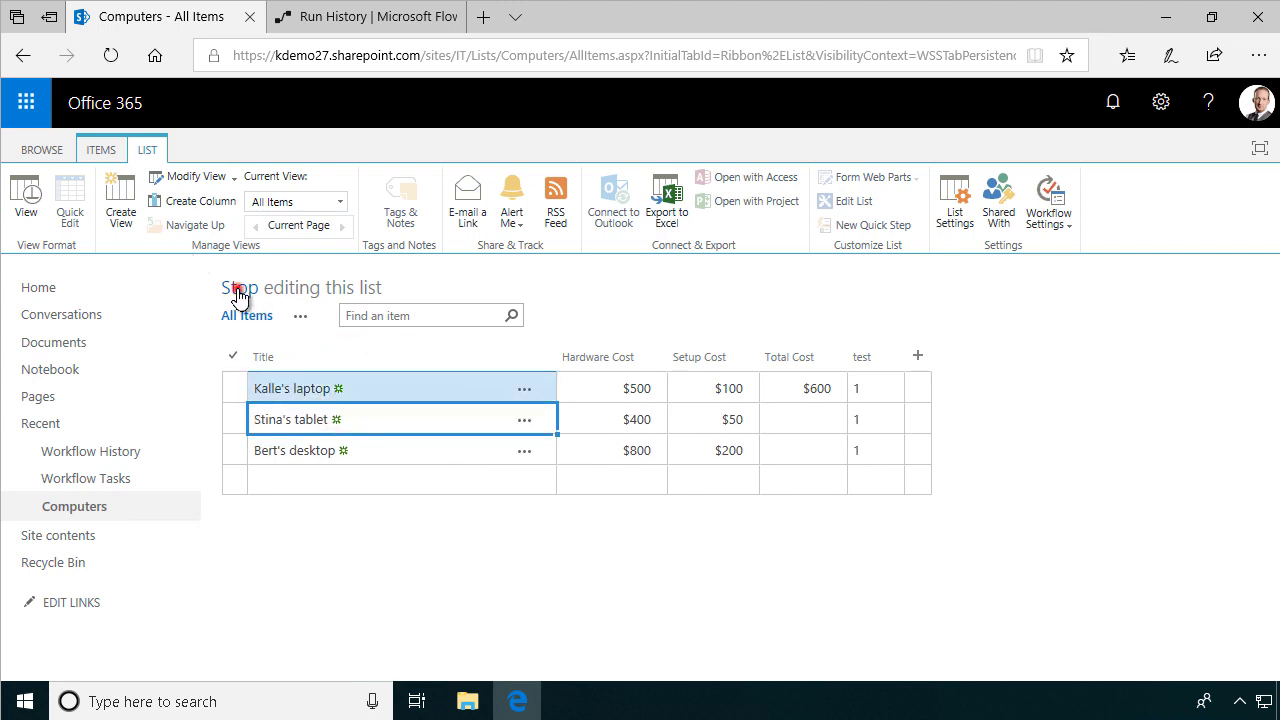
pyautogui.click(238, 292)
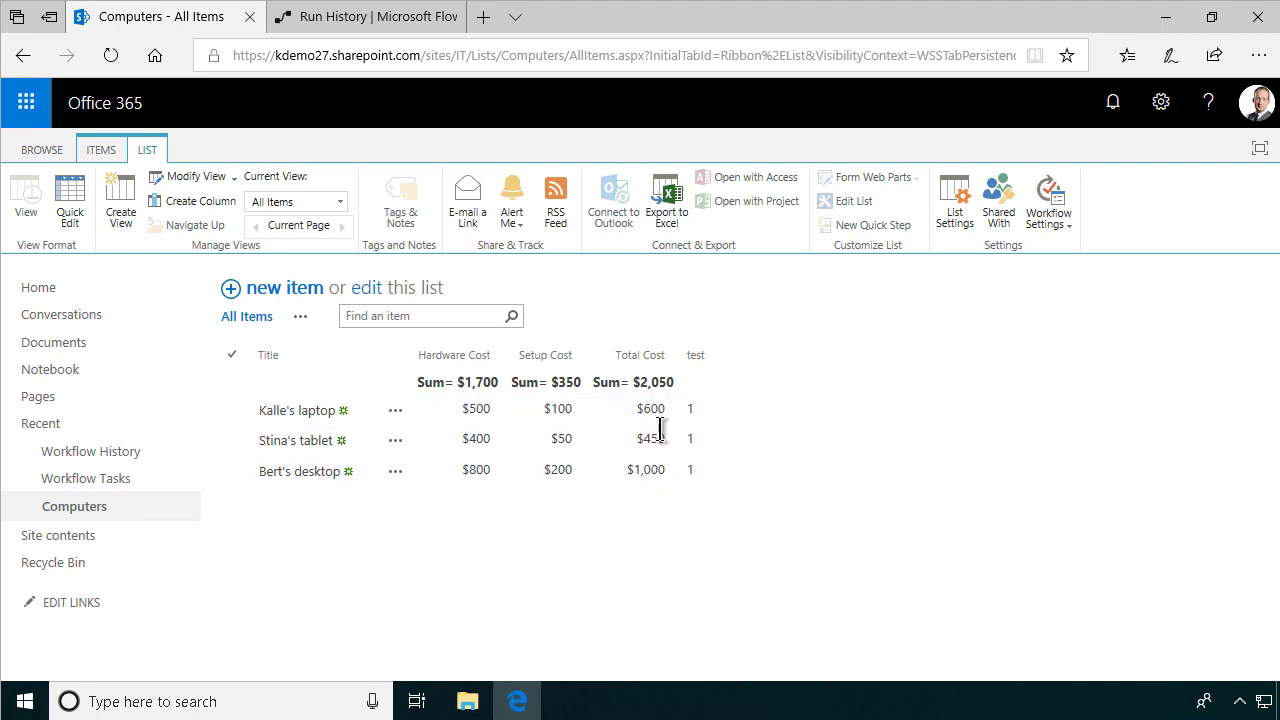
# - Delete the test column from the Computers list through the list settings and confirm the deletion
pyautogui.click(954, 198)
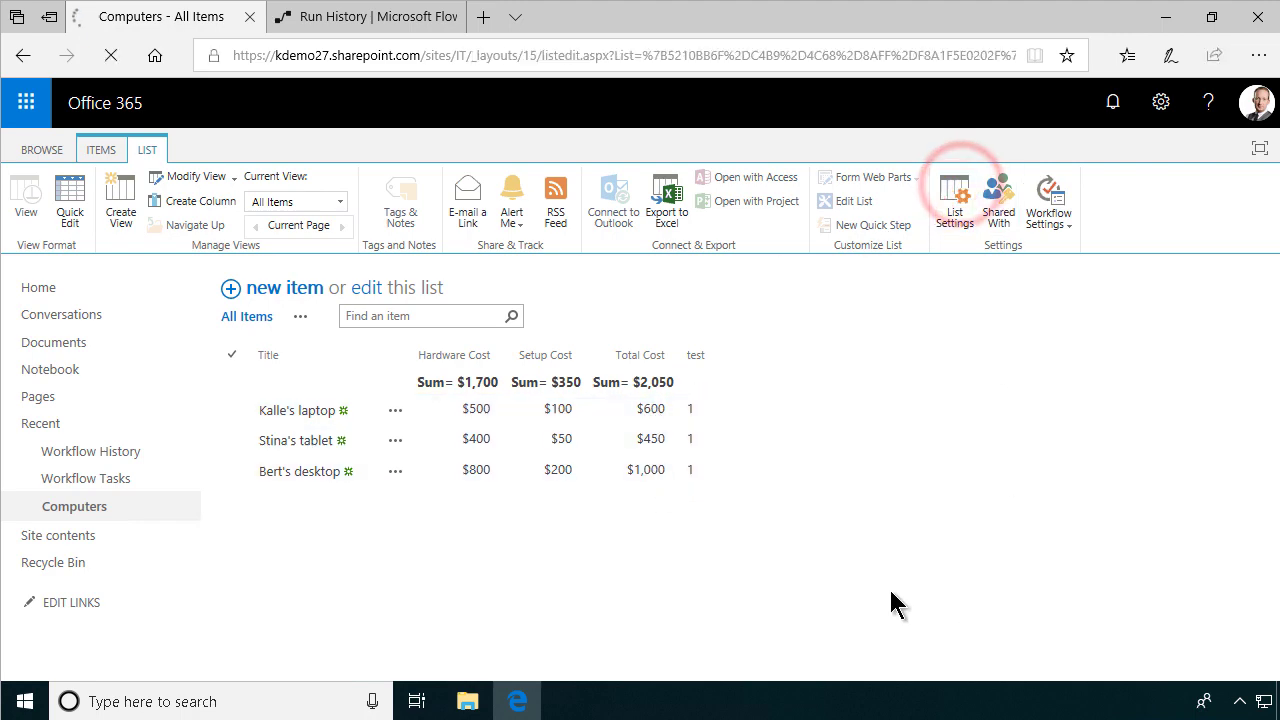
pyautogui.scroll(-5, 563, 586)
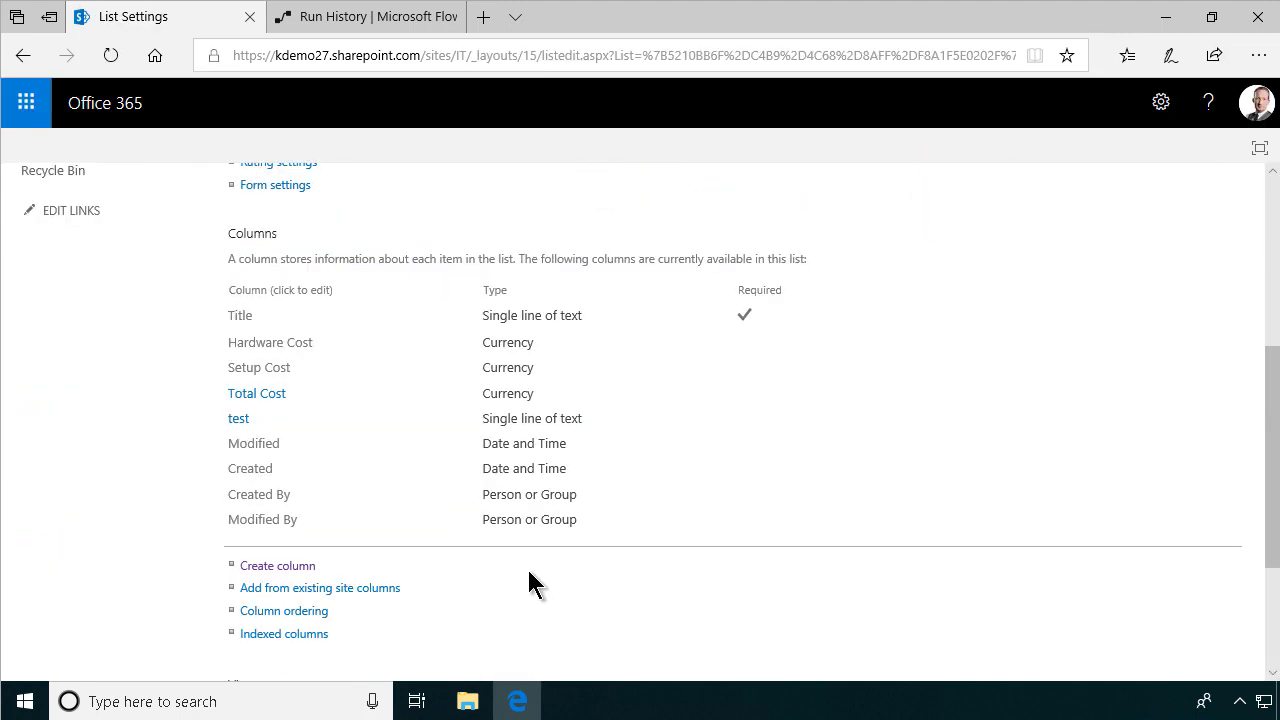
pyautogui.click(236, 419)
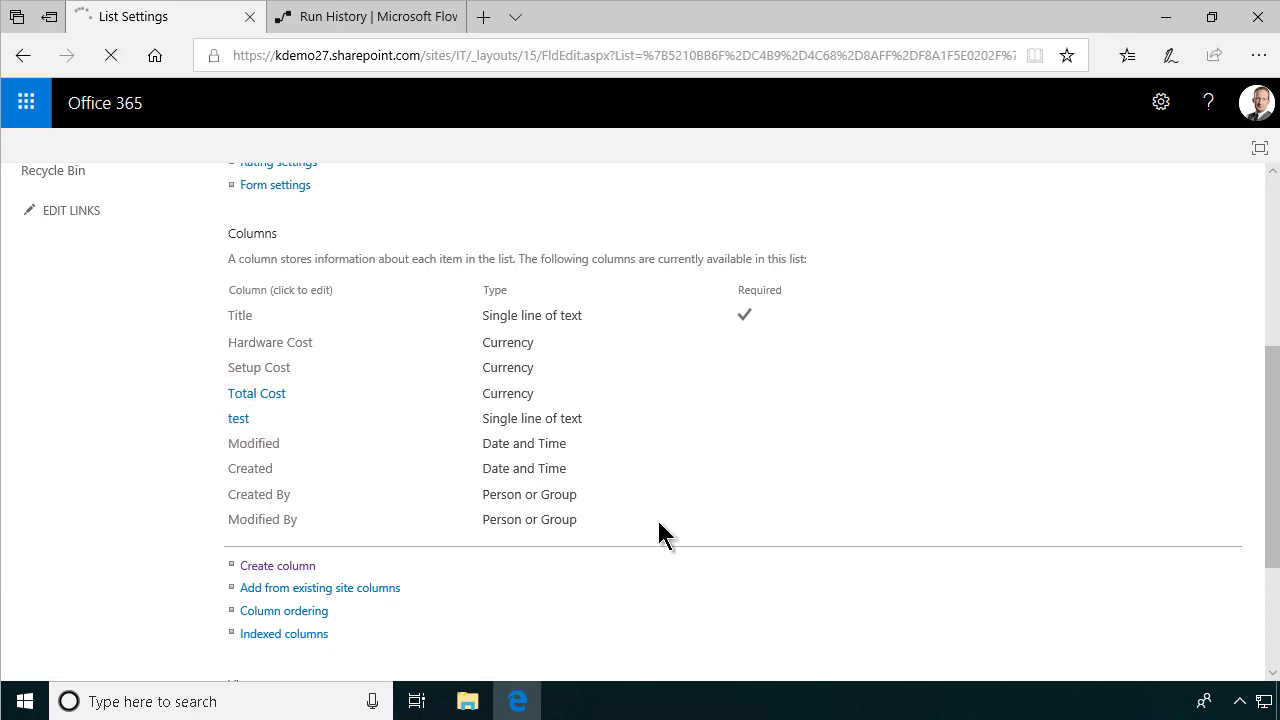
pyautogui.scroll(-10, 657, 529)
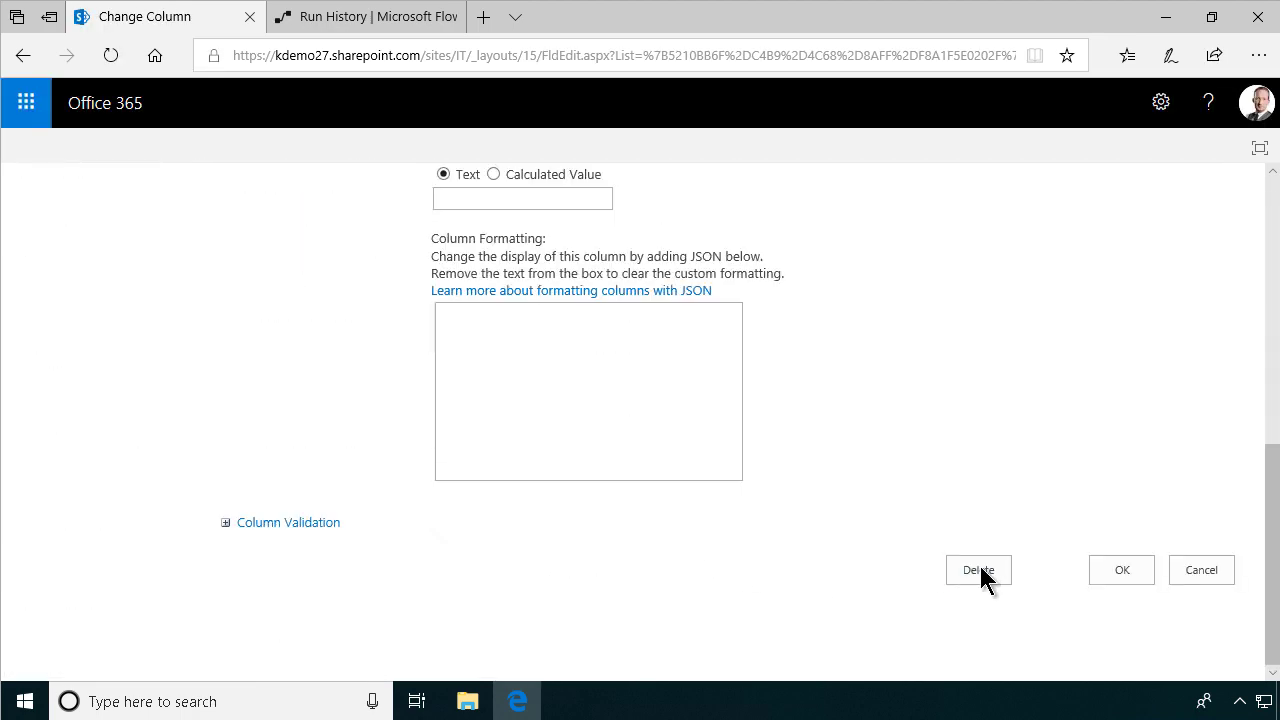
pyautogui.click(978, 569)
pyautogui.click(538, 445)
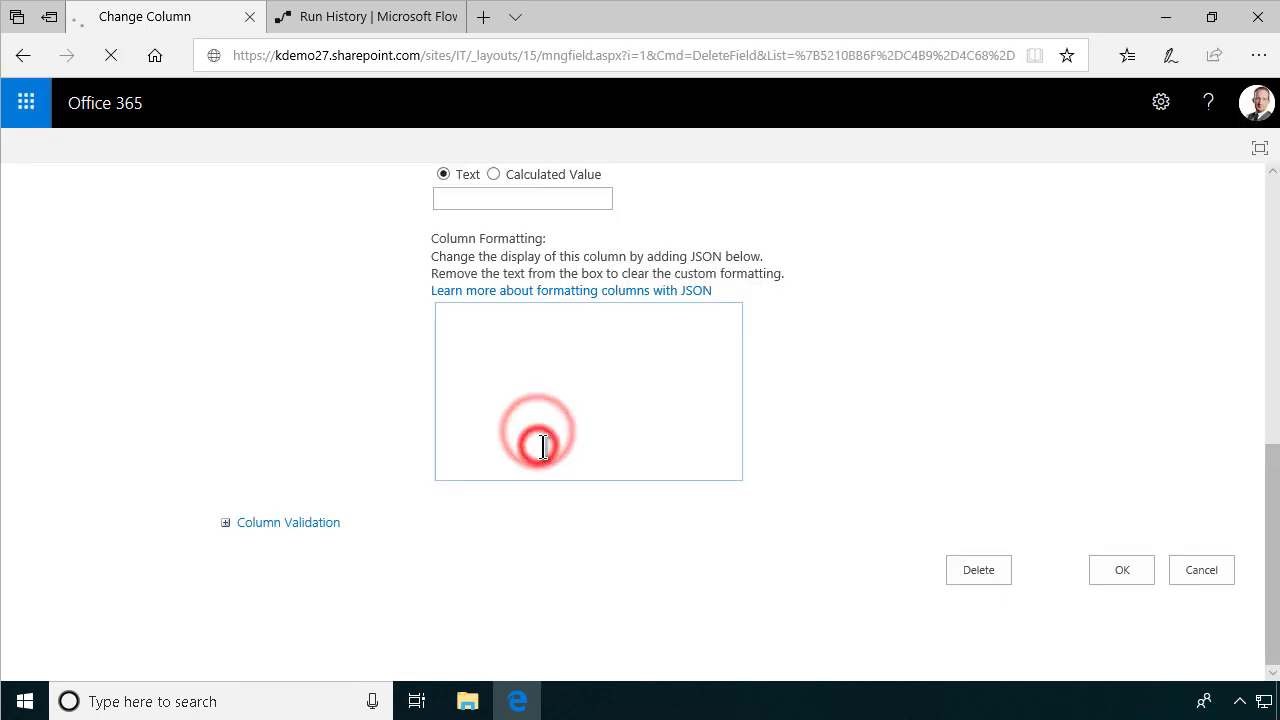
# - Add a list item titled "Hugos desktop" with Hardware Cost 300 and Setup Cost 200, save it and reload the list
pyautogui.click(176, 229)
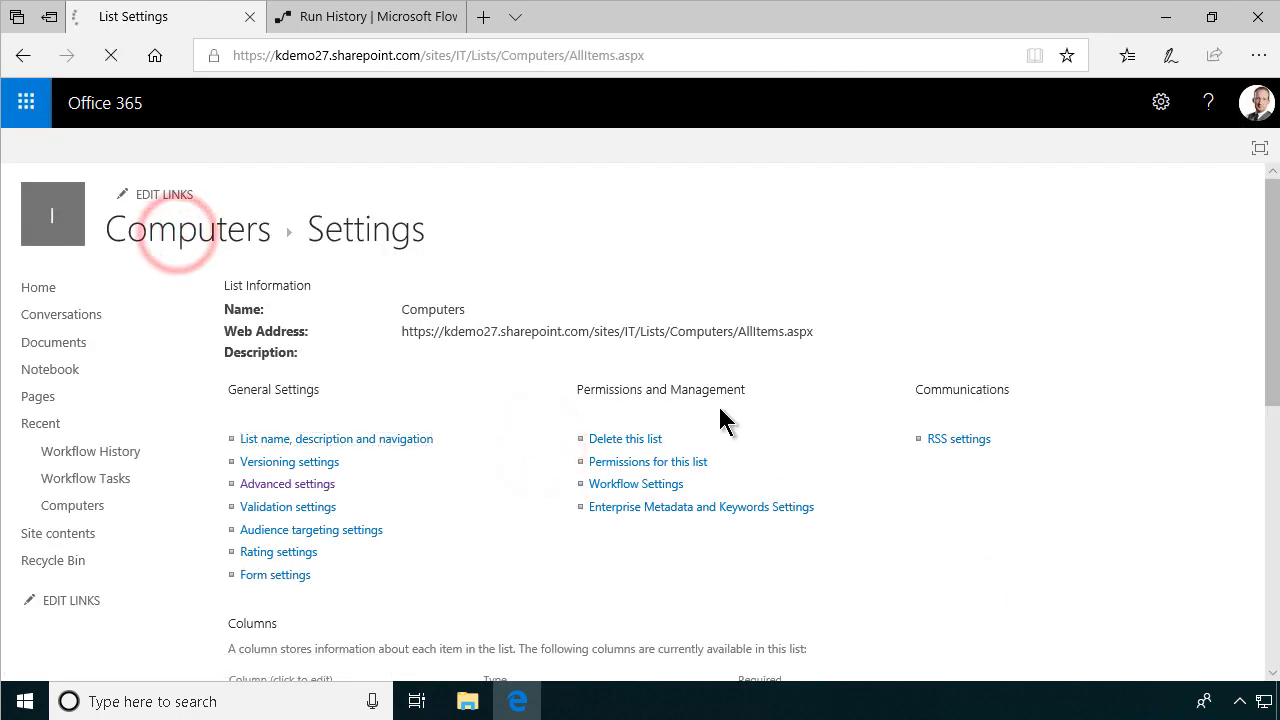
pyautogui.click(255, 288)
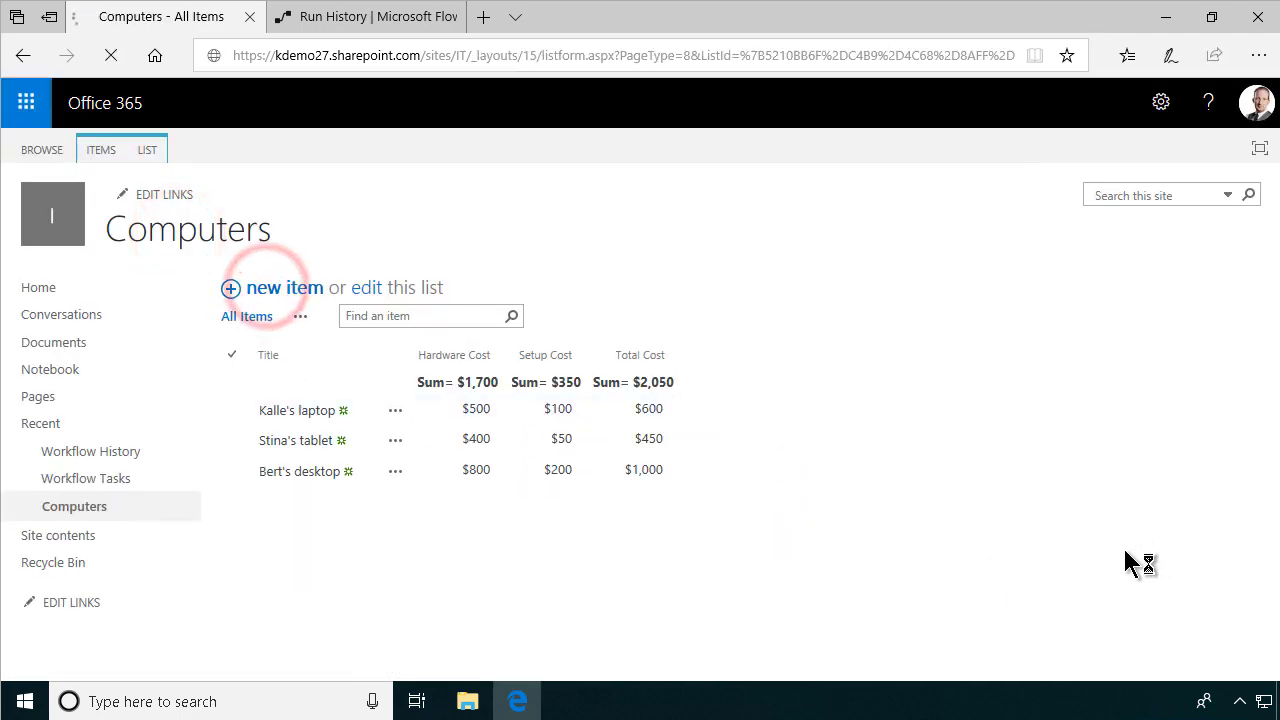
pyautogui.click(398, 301)
pyautogui.write('Hugos  desktop')
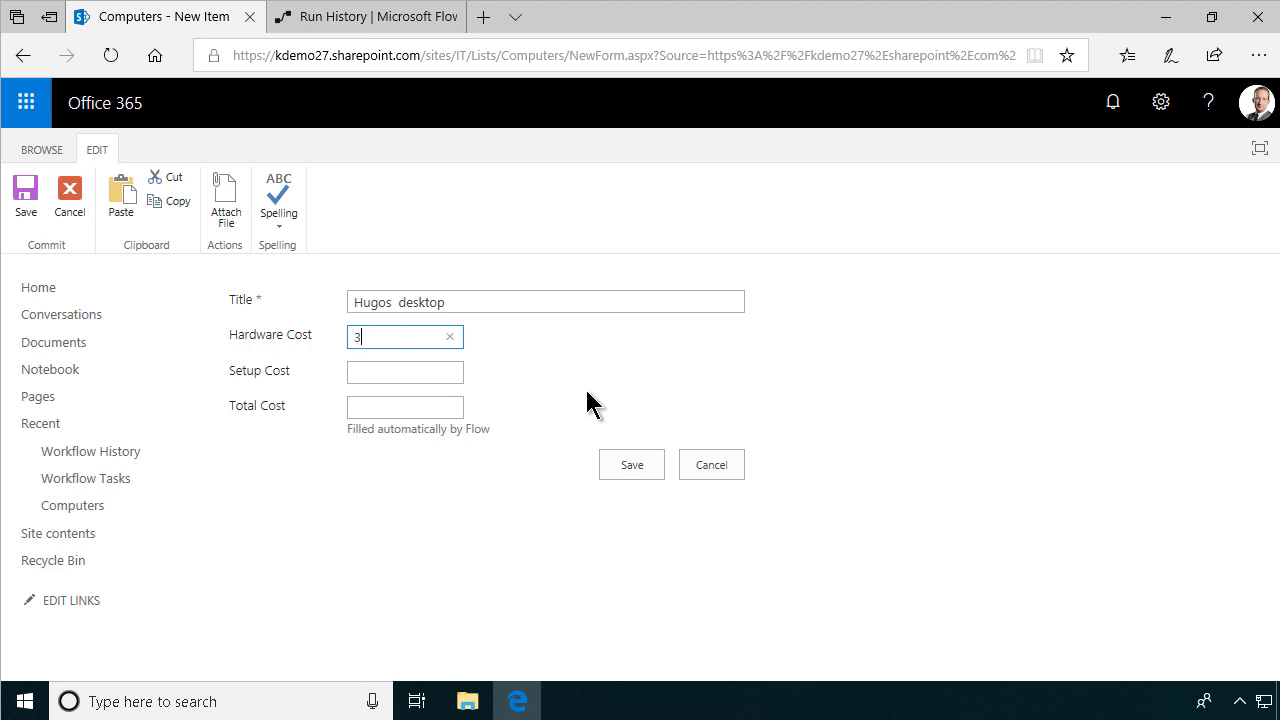
pyautogui.press('Tab')
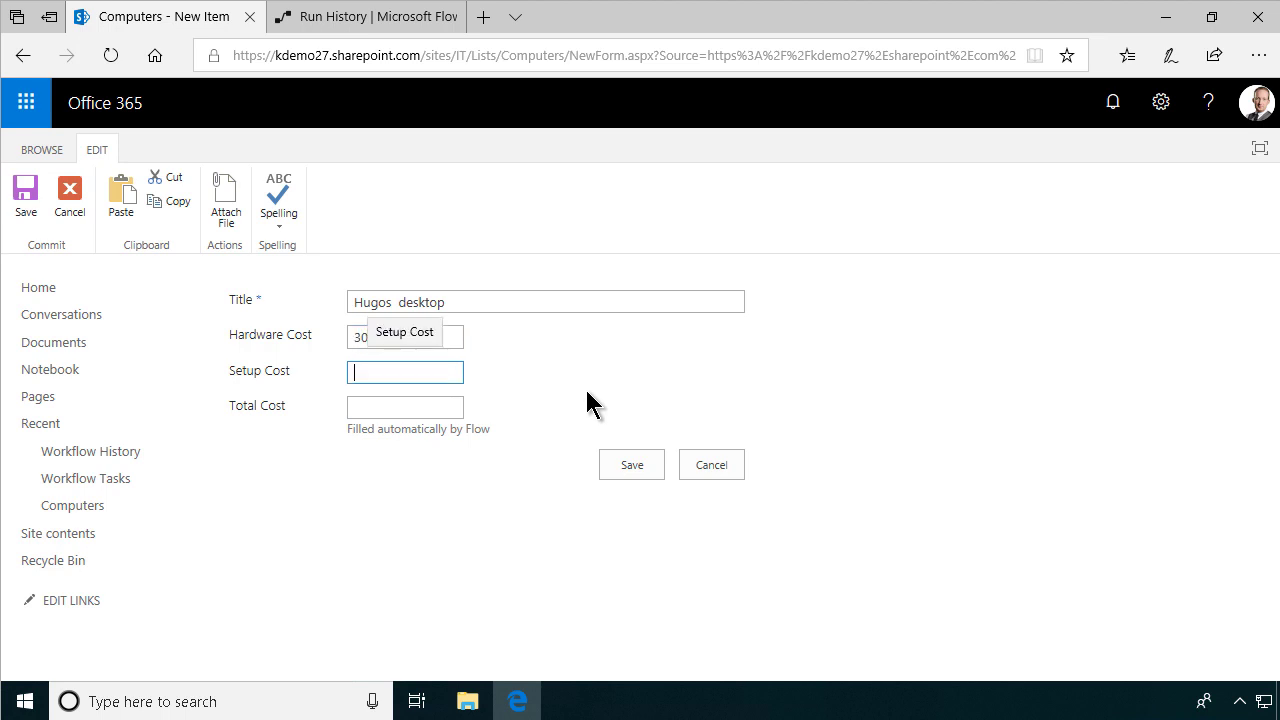
pyautogui.write('200')
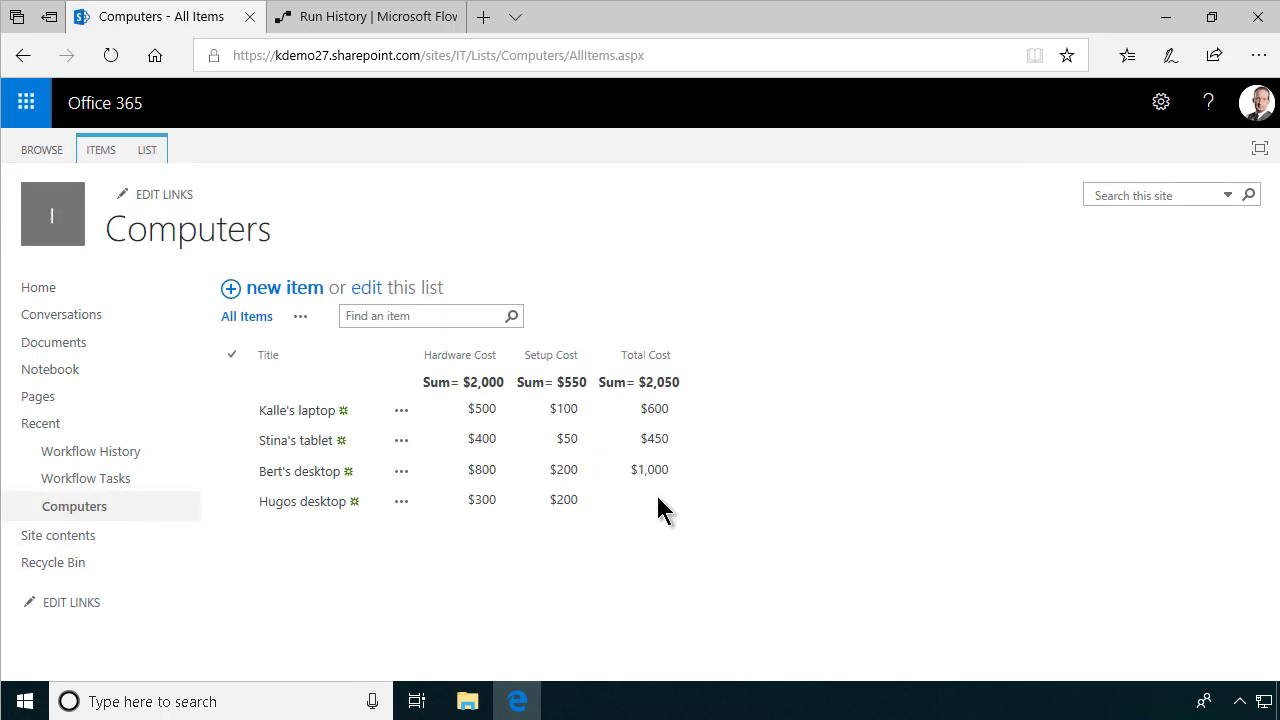
pyautogui.click(110, 55)
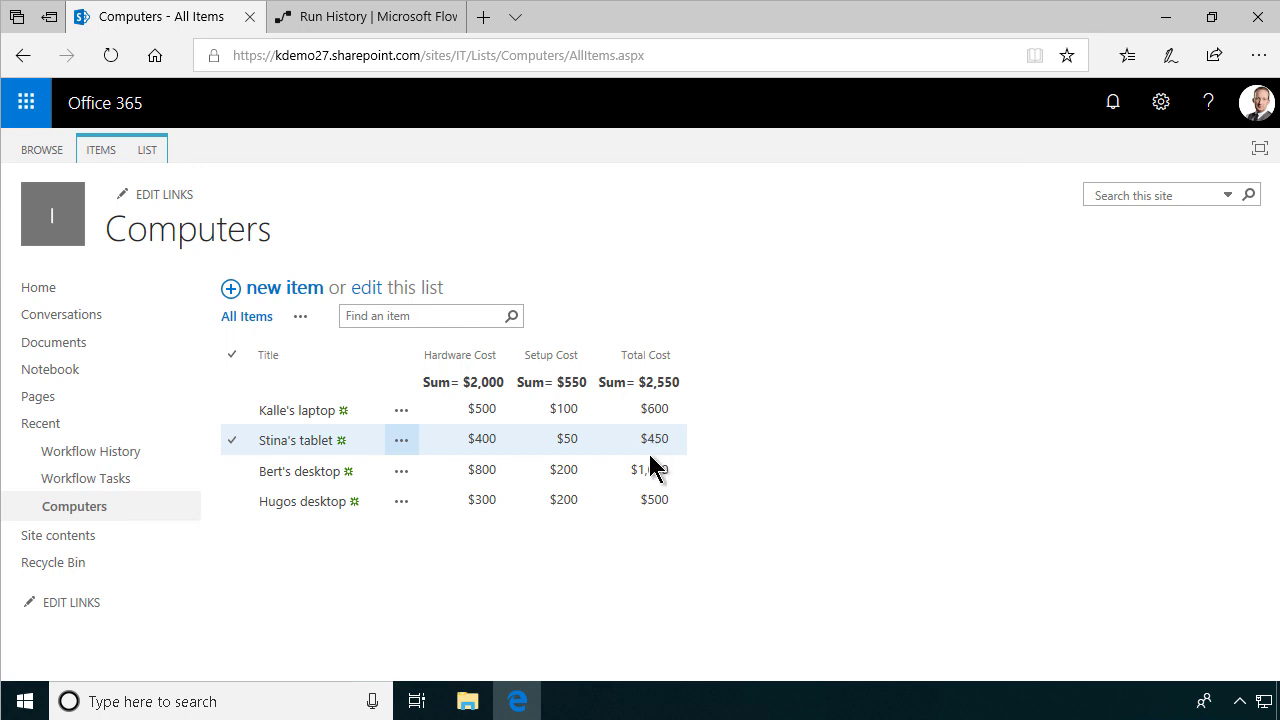
# - Switch to the flow, leave its test run page and reopen the flow for editing
pyautogui.click(330, 18)
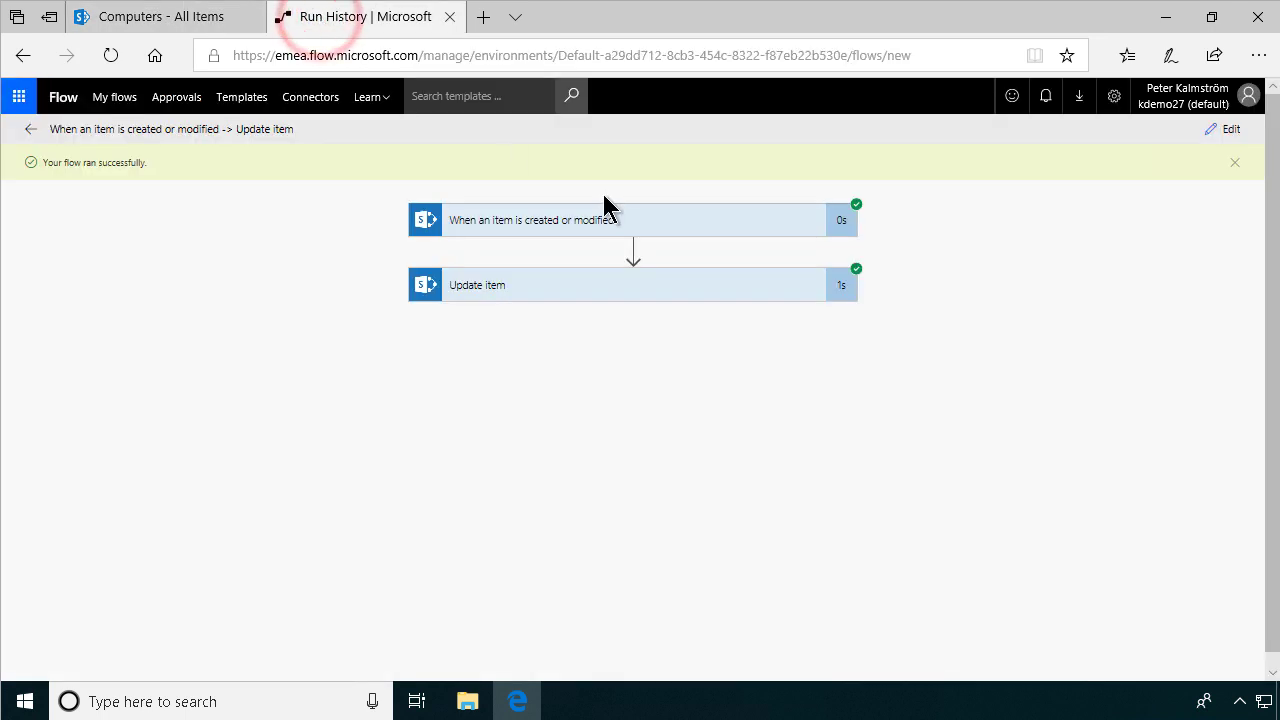
pyautogui.click(257, 129)
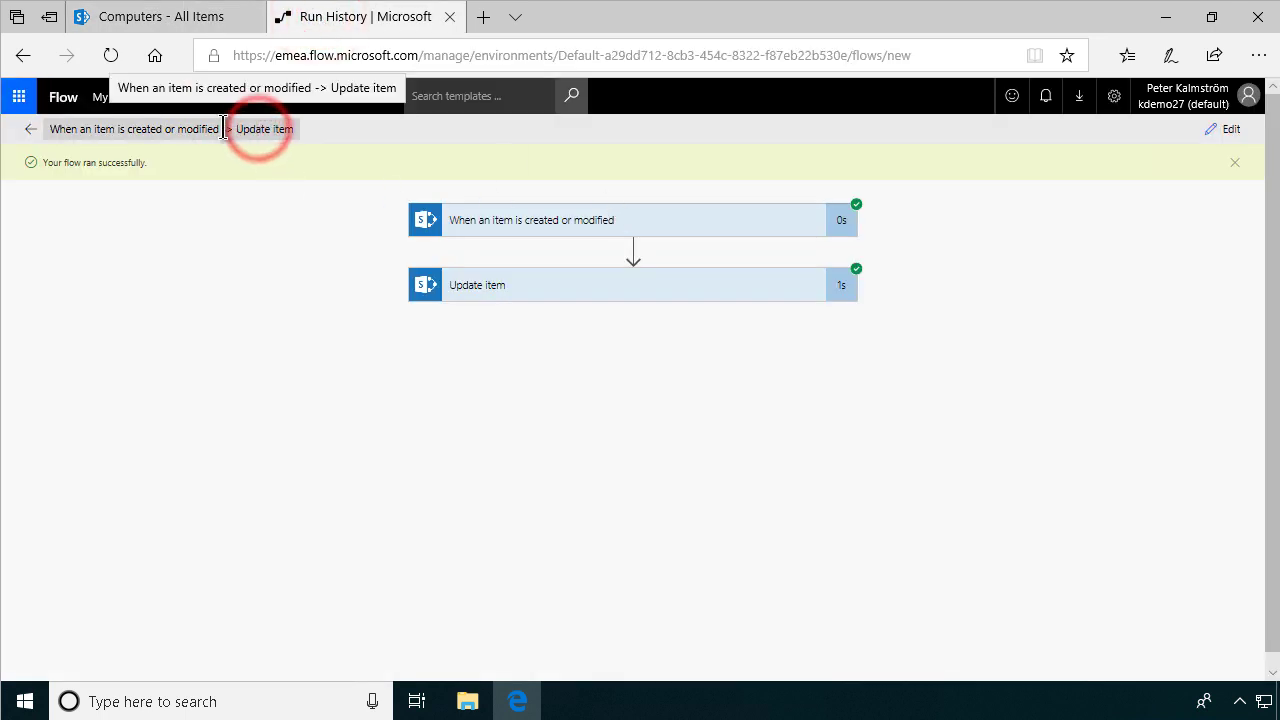
pyautogui.click(30, 129)
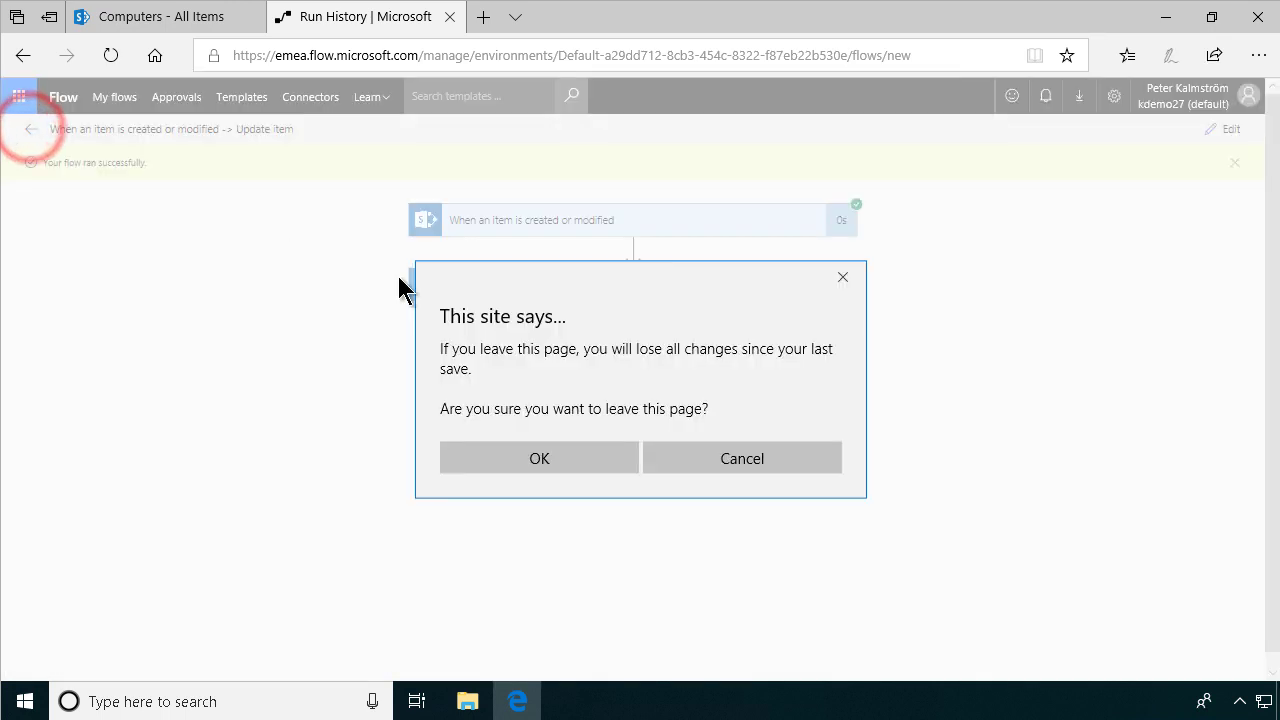
pyautogui.click(563, 466)
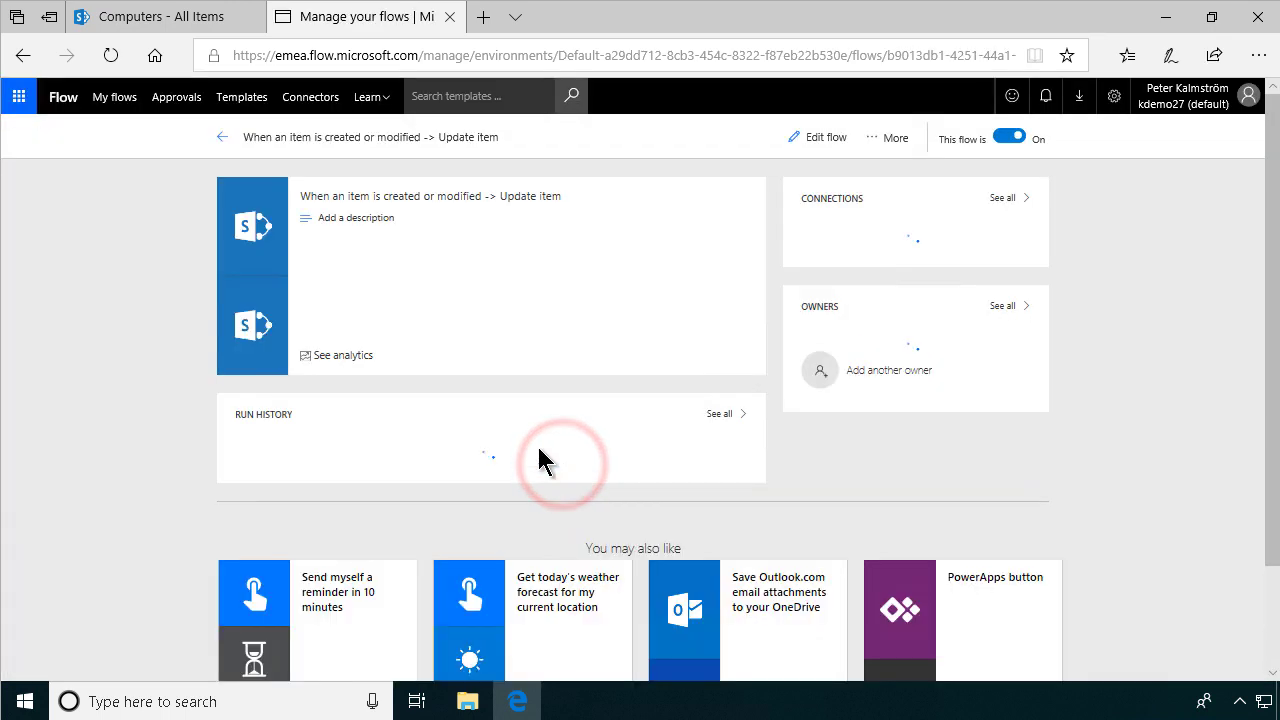
pyautogui.click(818, 138)
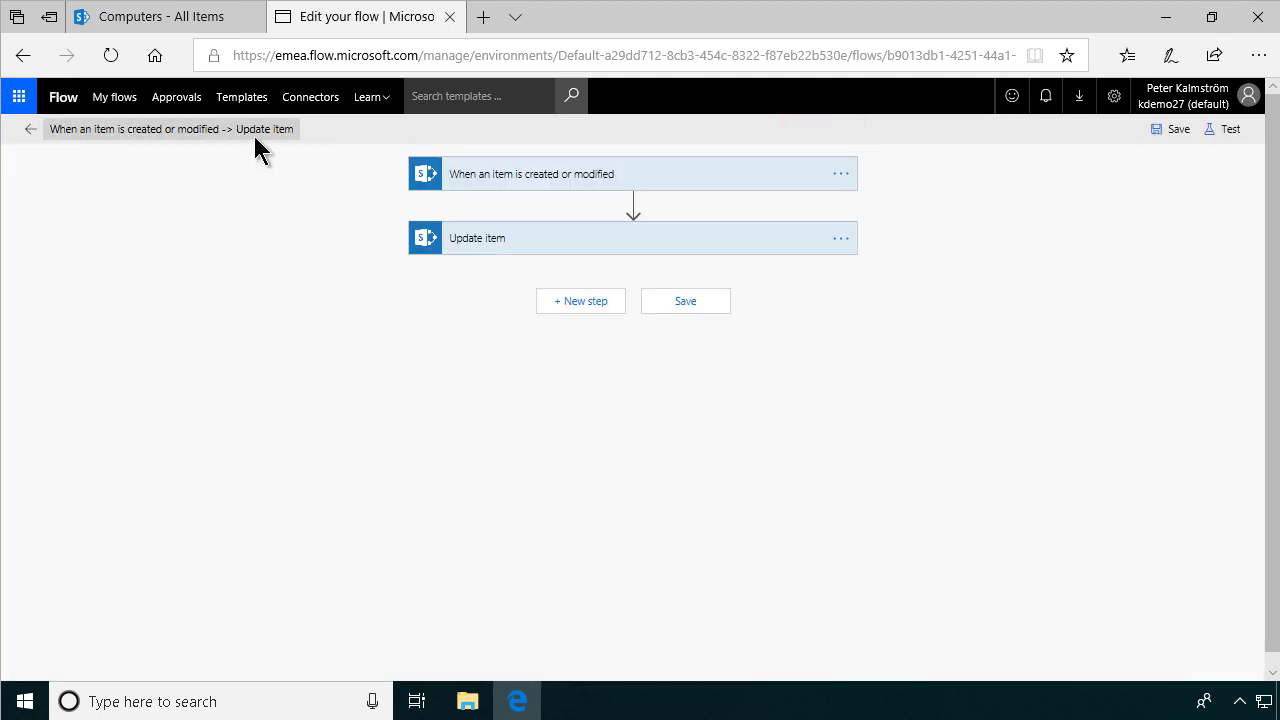
# - Rename the flow as "Set Total Cost" and save it
pyautogui.click(255, 130)
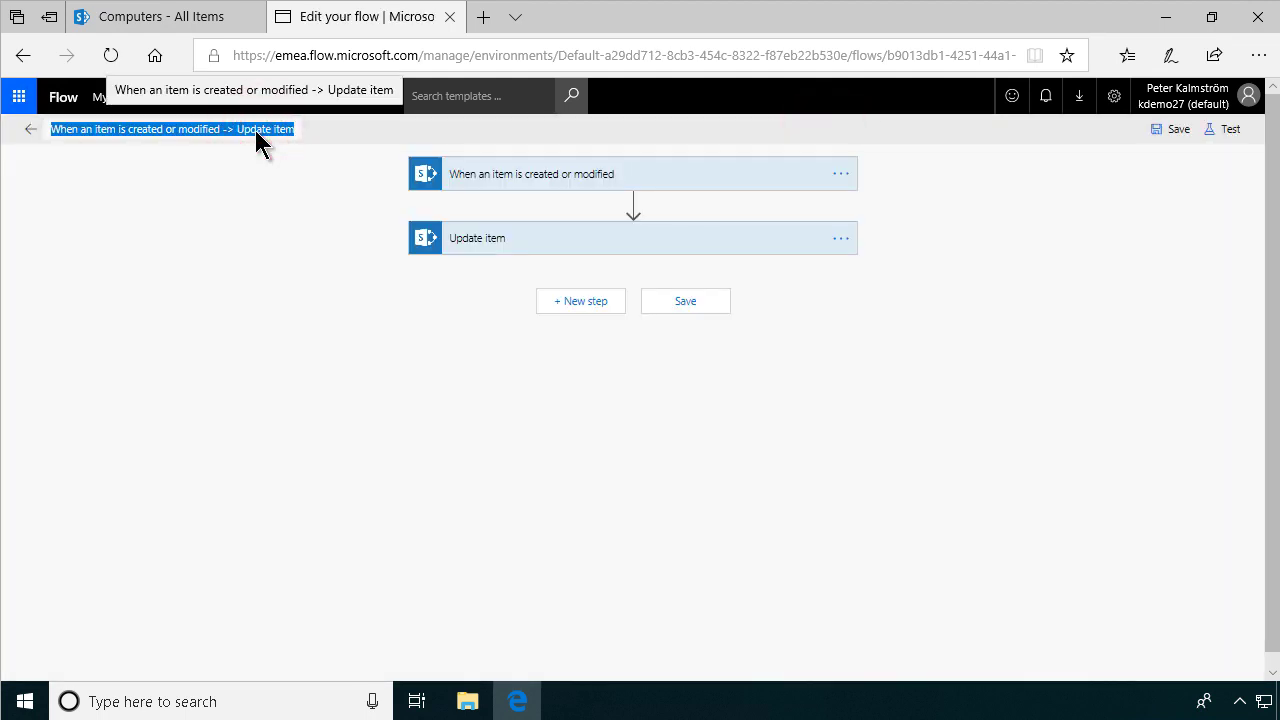
pyautogui.write('Set ')
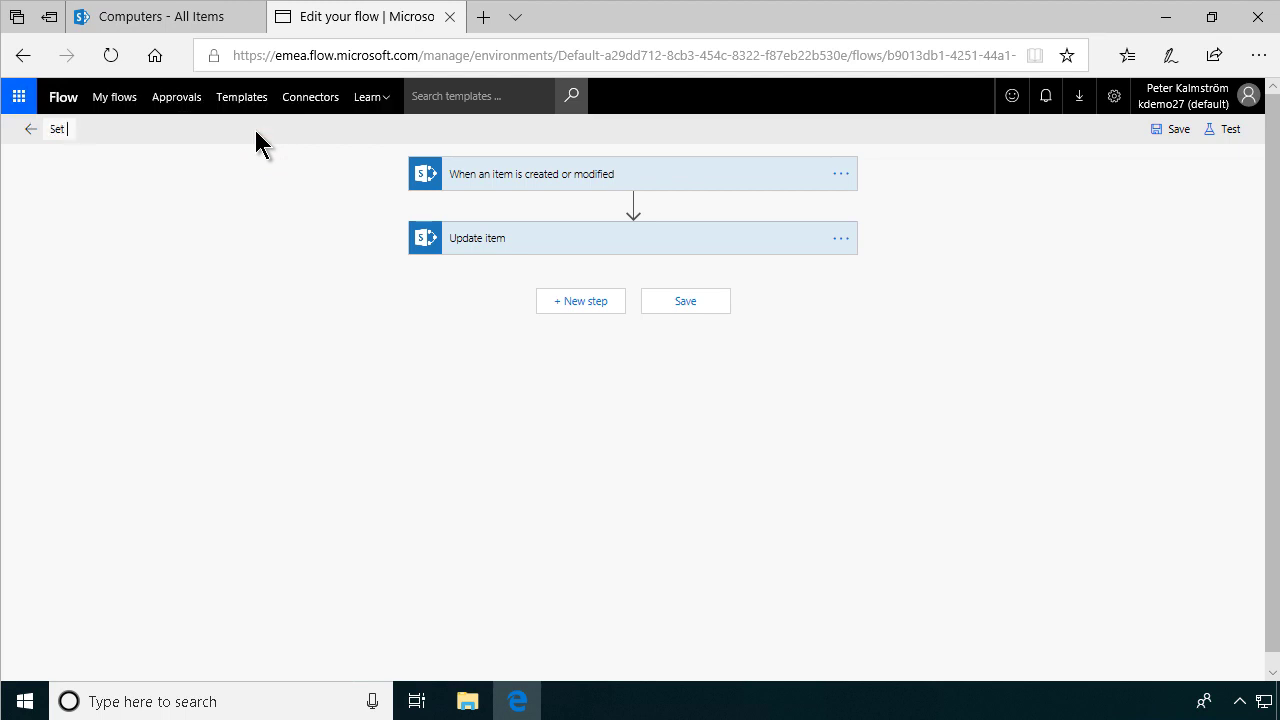
pyautogui.write('Total Cost')
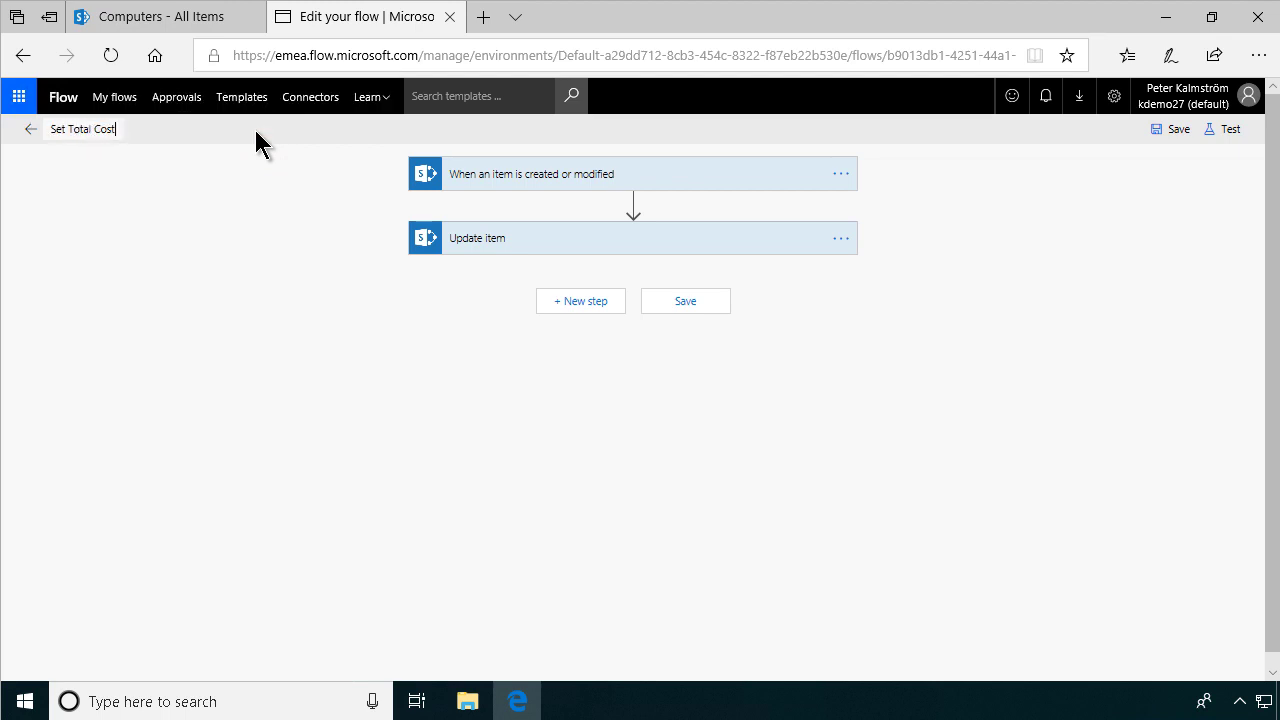
pyautogui.click(1168, 131)
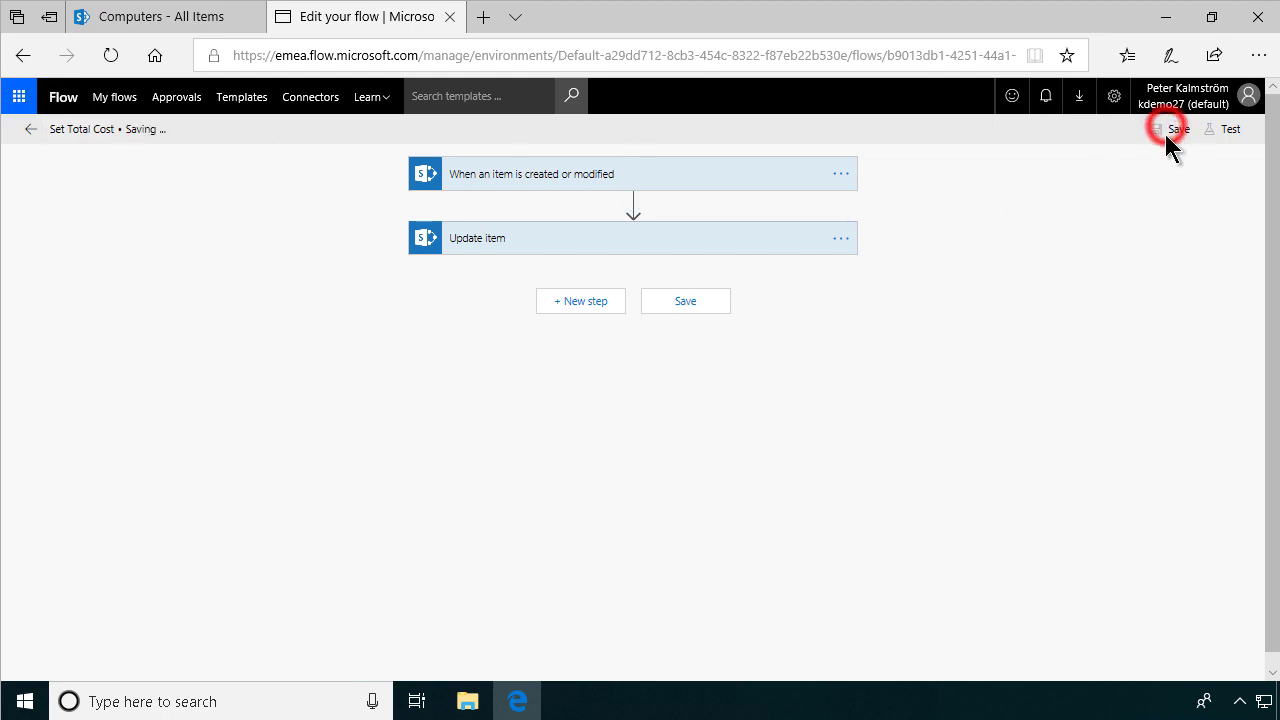
# - Leave the flow editor, view the overview of own flows and return to the Computers list
pyautogui.click(30, 128)
pyautogui.click(117, 97)
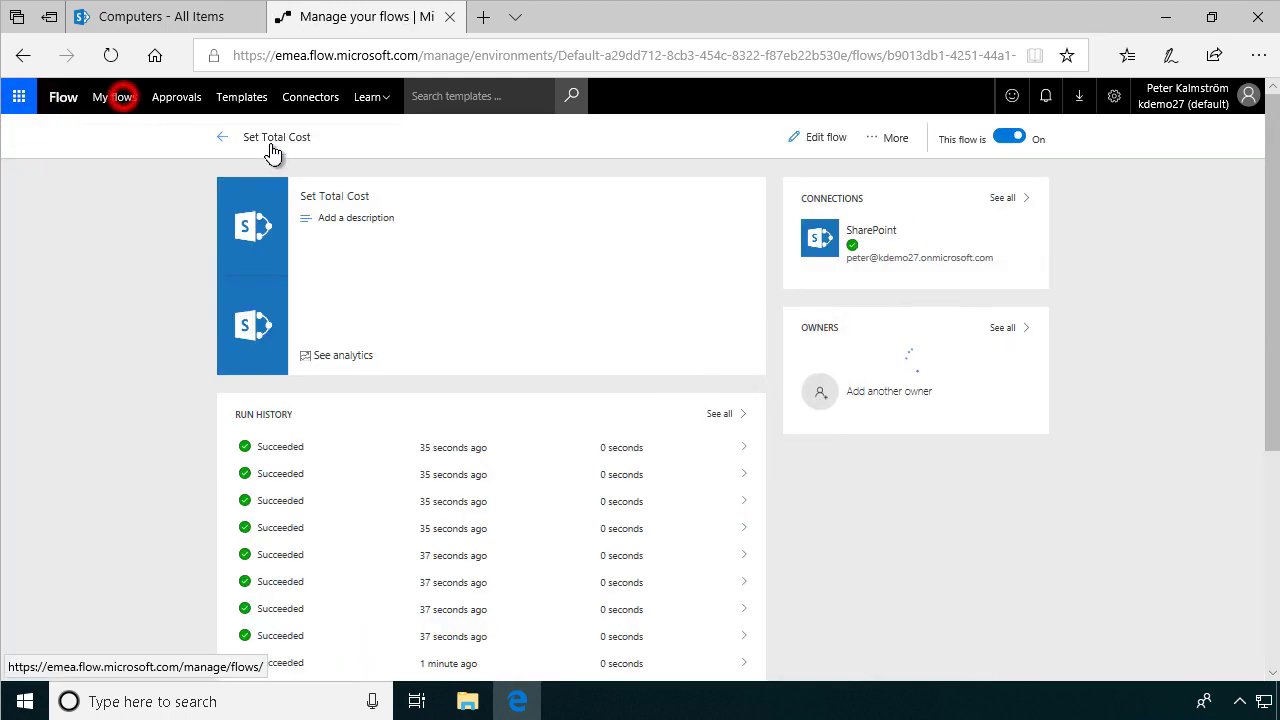
pyautogui.click(117, 98)
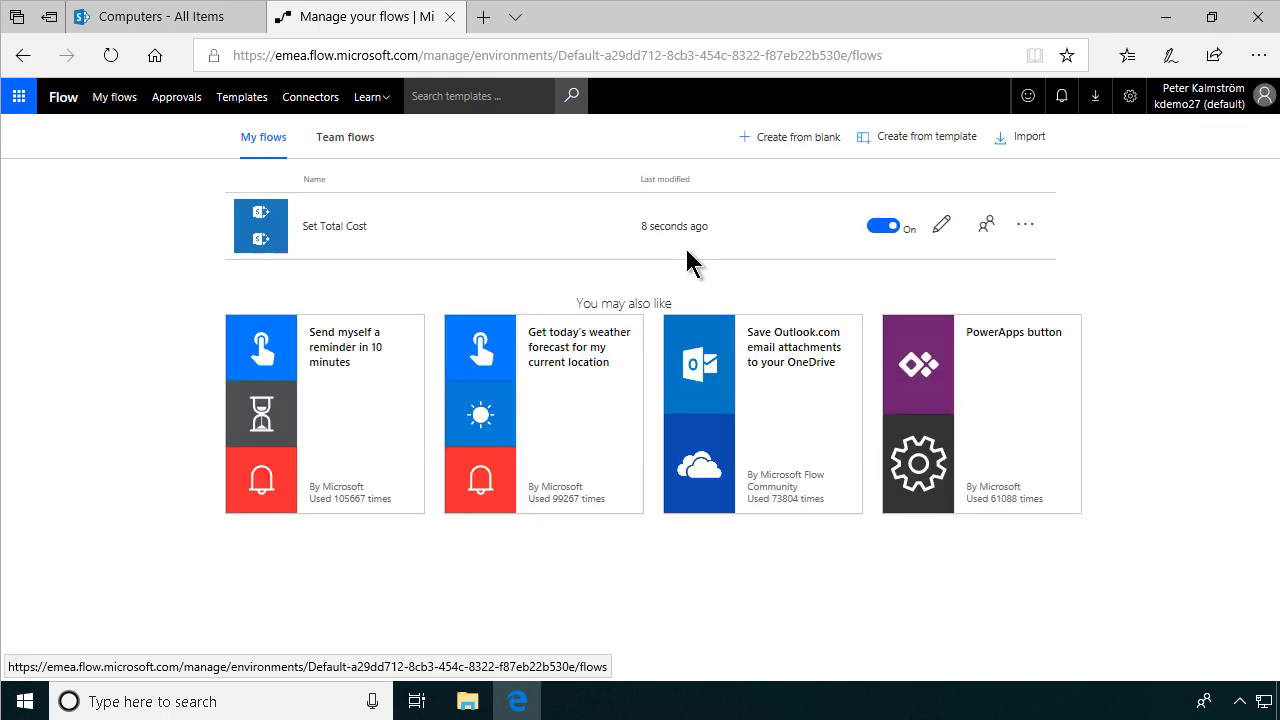
pyautogui.click(150, 16)
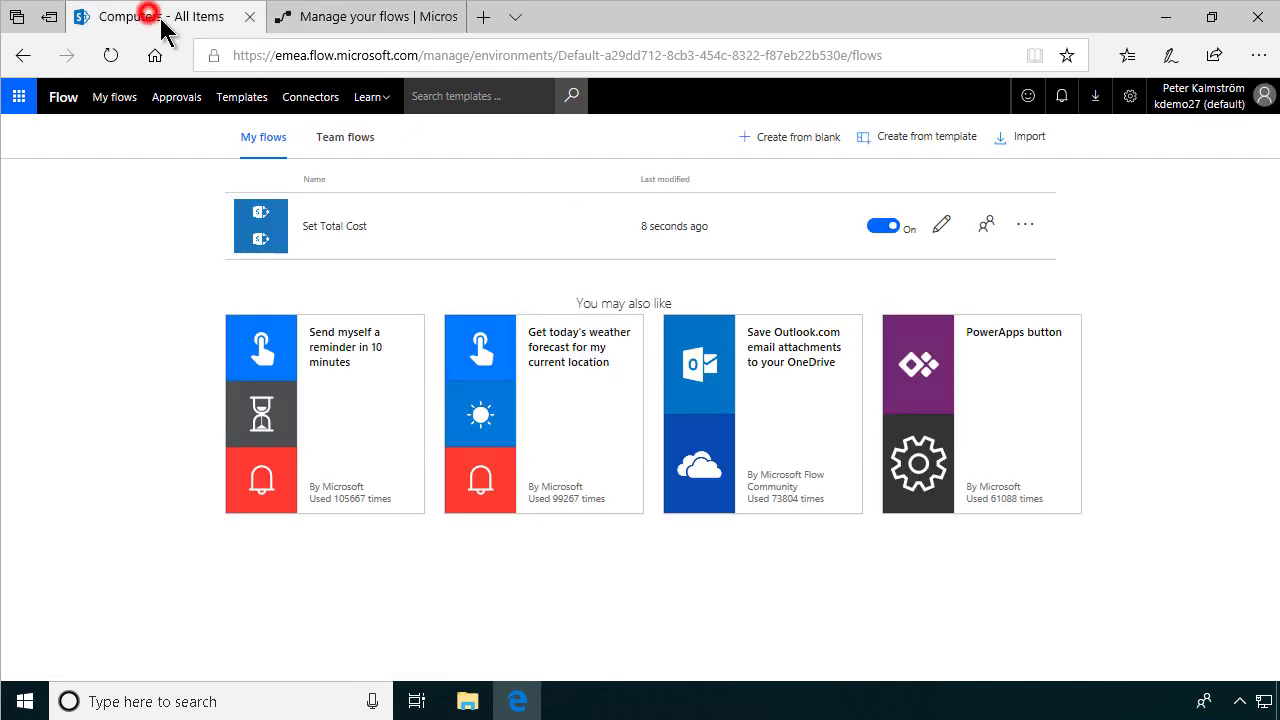